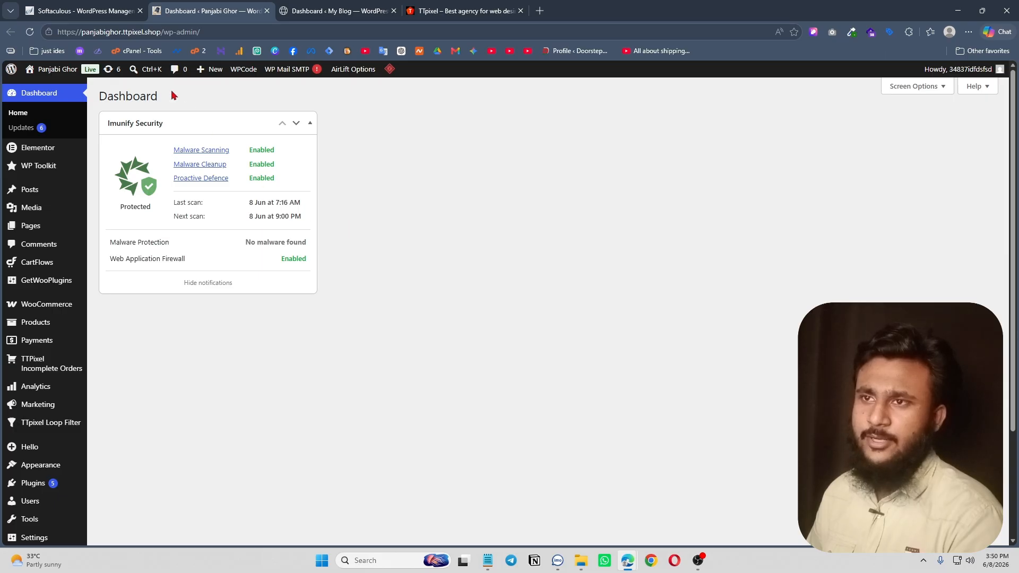
Open the Panjabi Ghor storefront in a new tab and look through its homepage banners, product listings and testimonials.
right_click(61, 70)
click(122, 81)
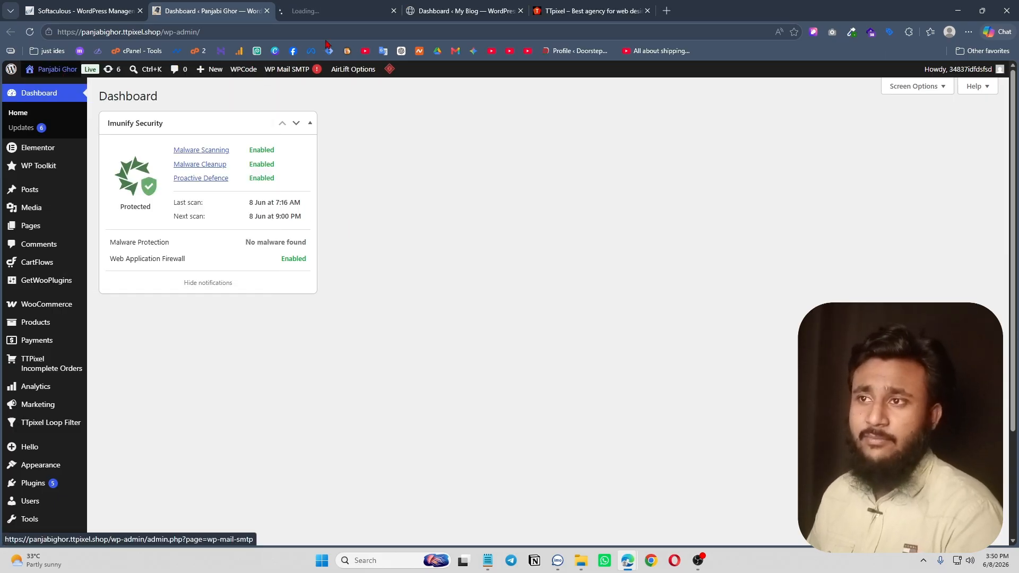
click(313, 10)
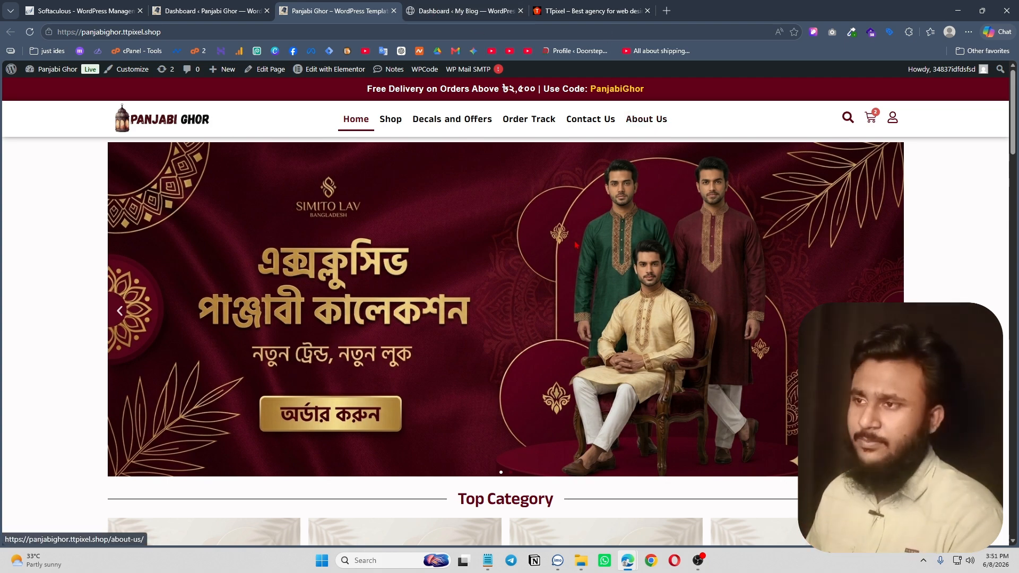
scroll(563, 200, down, 15)
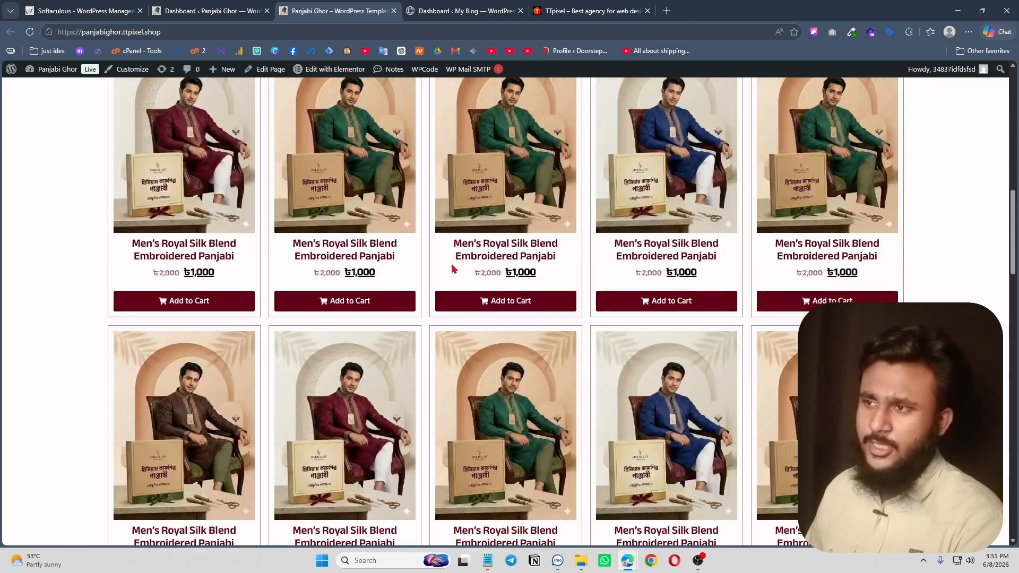
scroll(488, 266, down, 15)
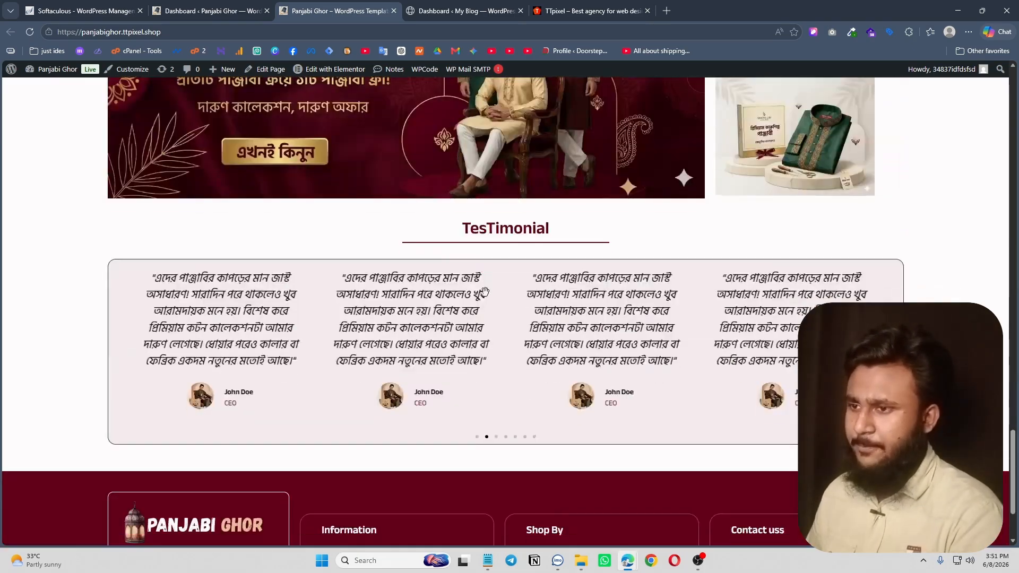
scroll(485, 290, up, 20)
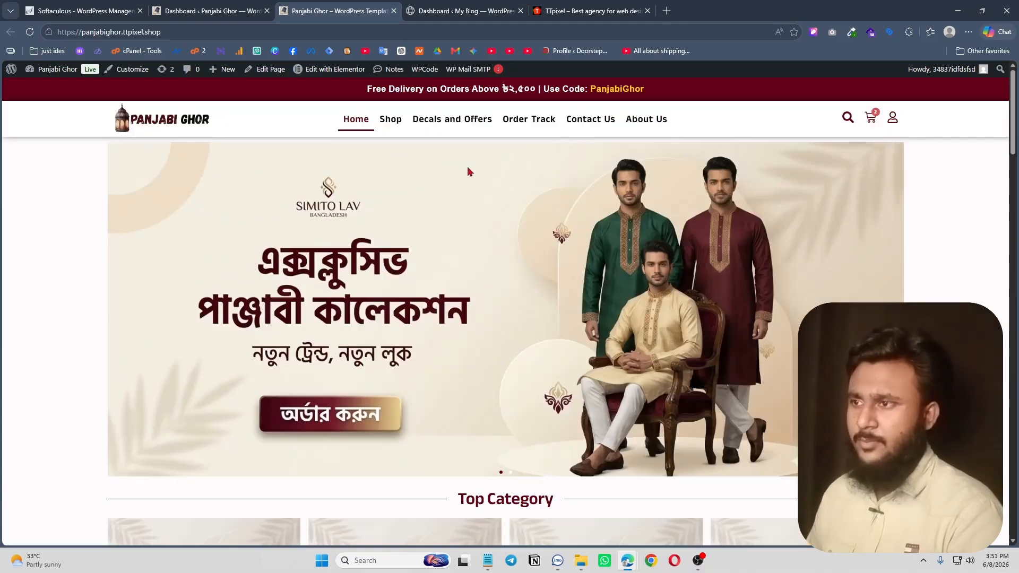
scroll(446, 202, down, 5)
scroll(297, 115, up, 5)
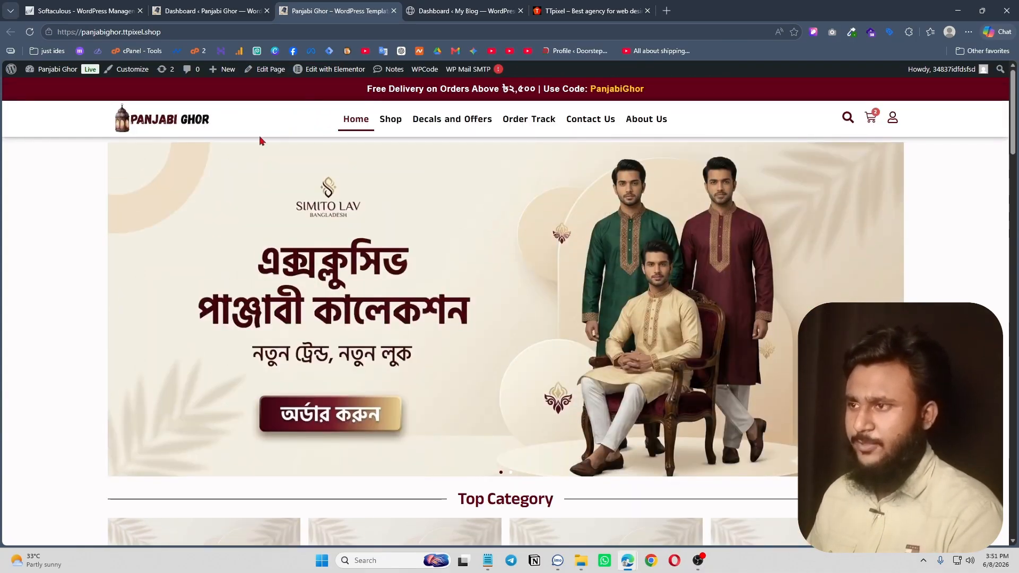
scroll(535, 345, down, 12)
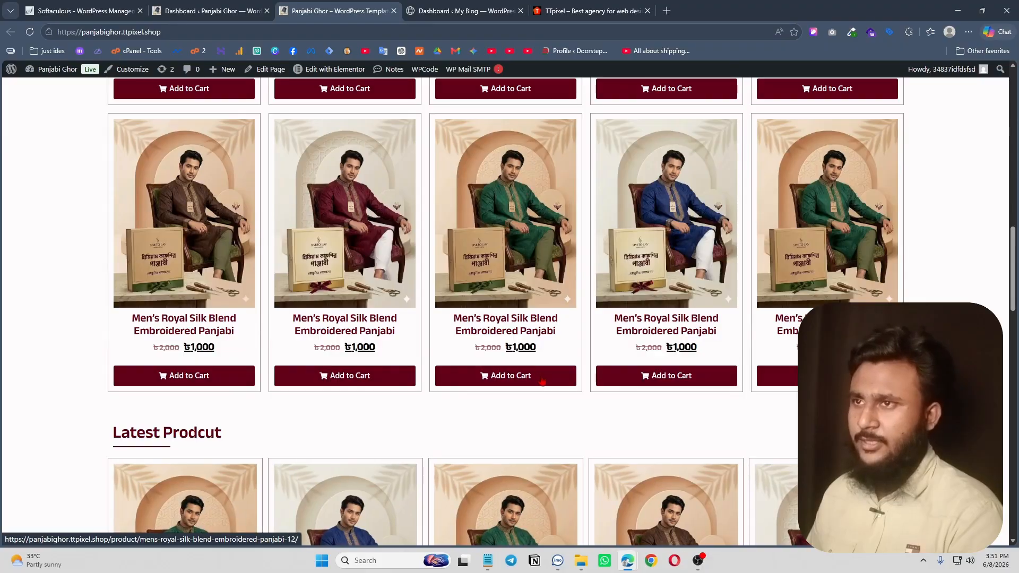
Open a maroon Men's Royal Silk Blend Embroidered Panjabi, choose size Xl and color Green, and review its ordering options and description.
click(548, 363)
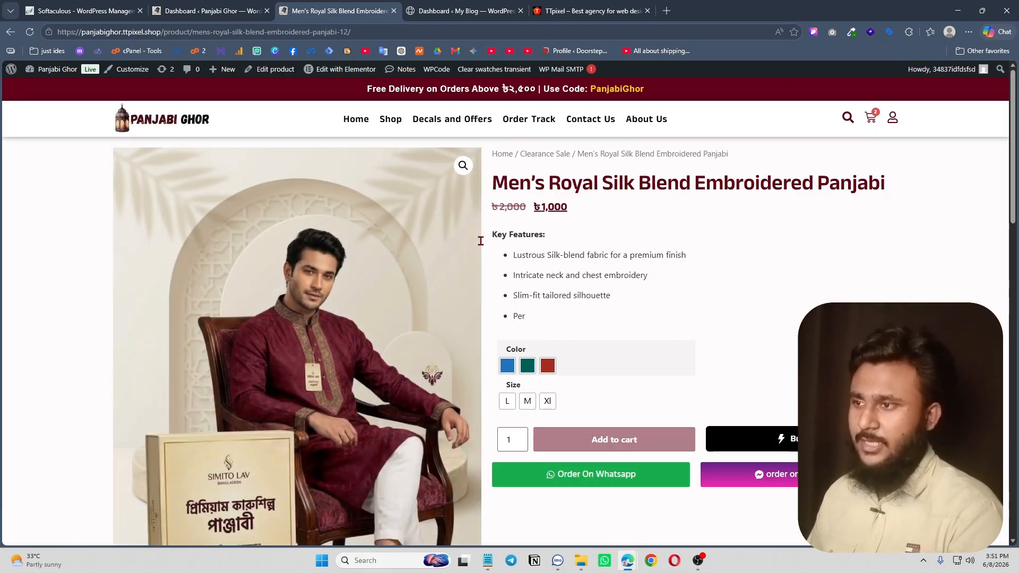
scroll(590, 215, down, 2)
click(526, 295)
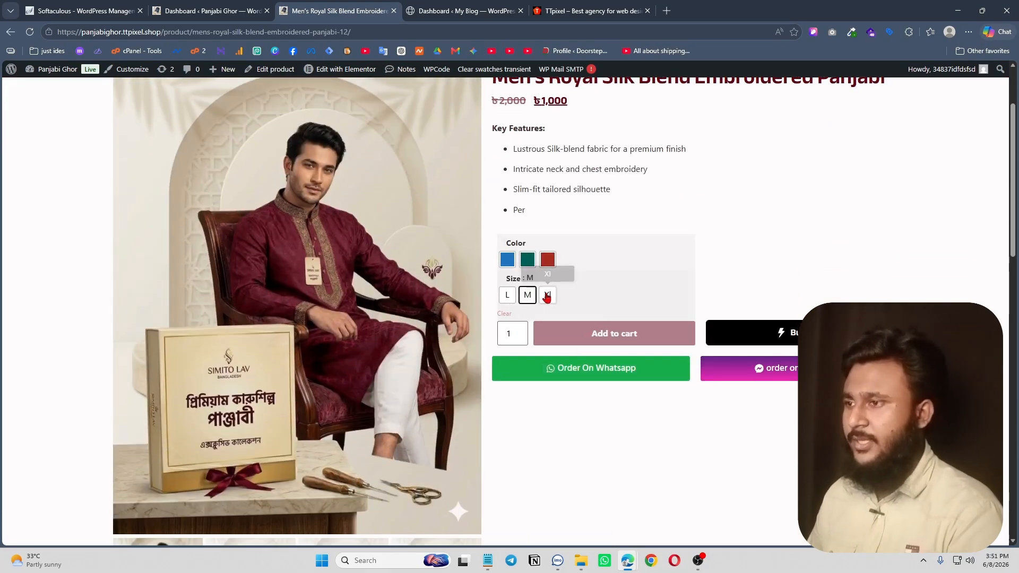
click(547, 295)
click(546, 259)
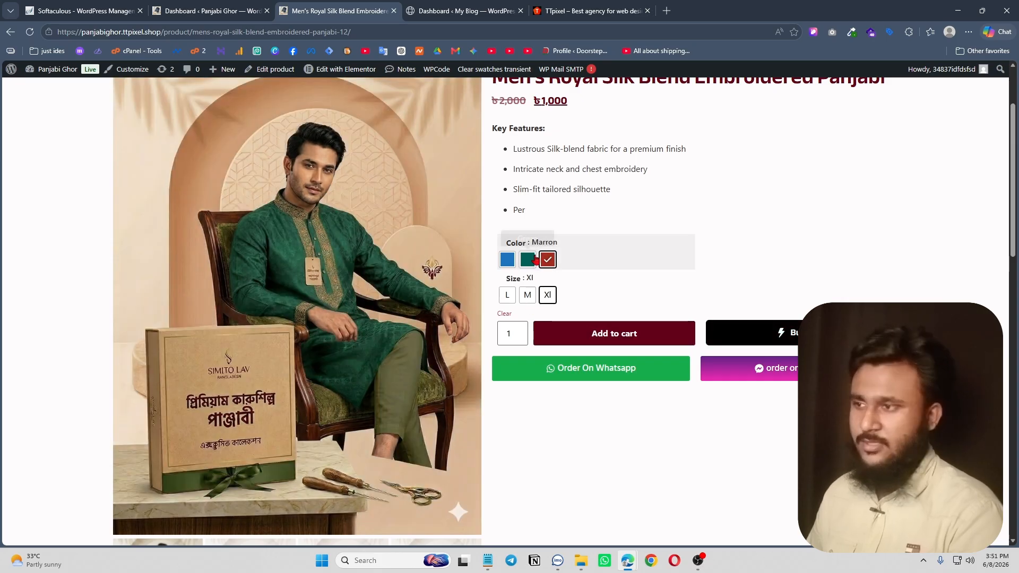
click(531, 260)
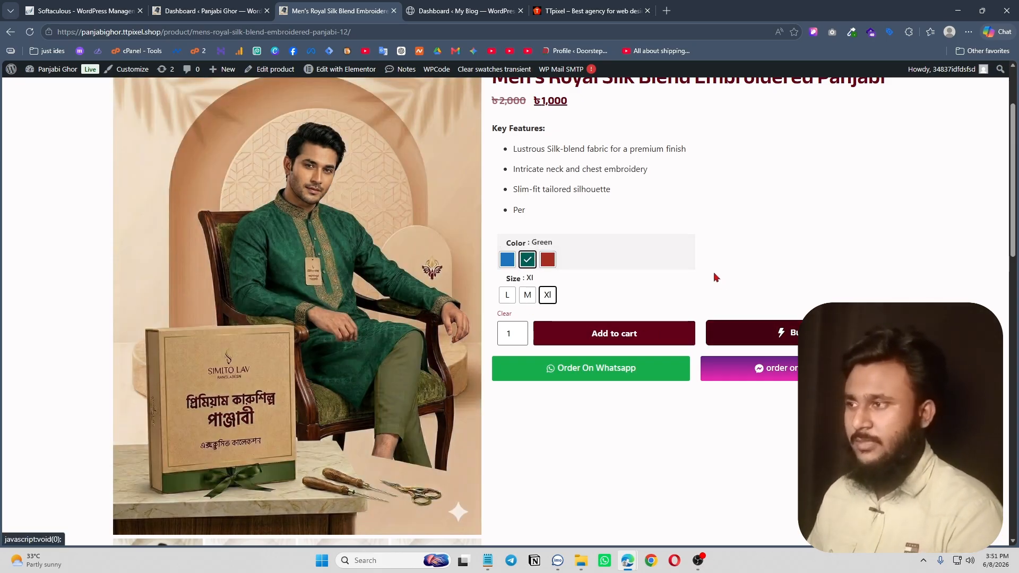
scroll(623, 271, down, 2)
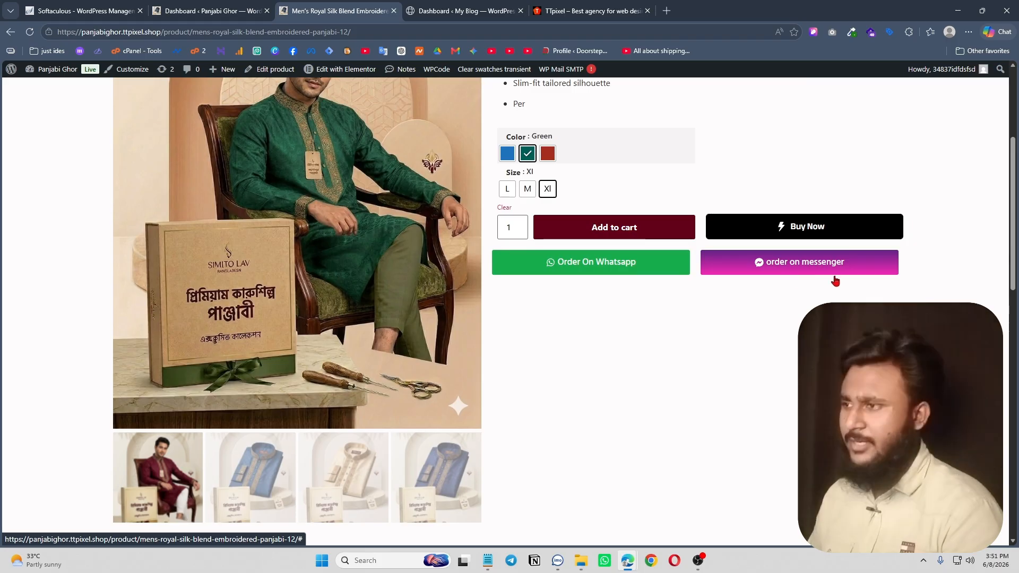
scroll(698, 345, down, 10)
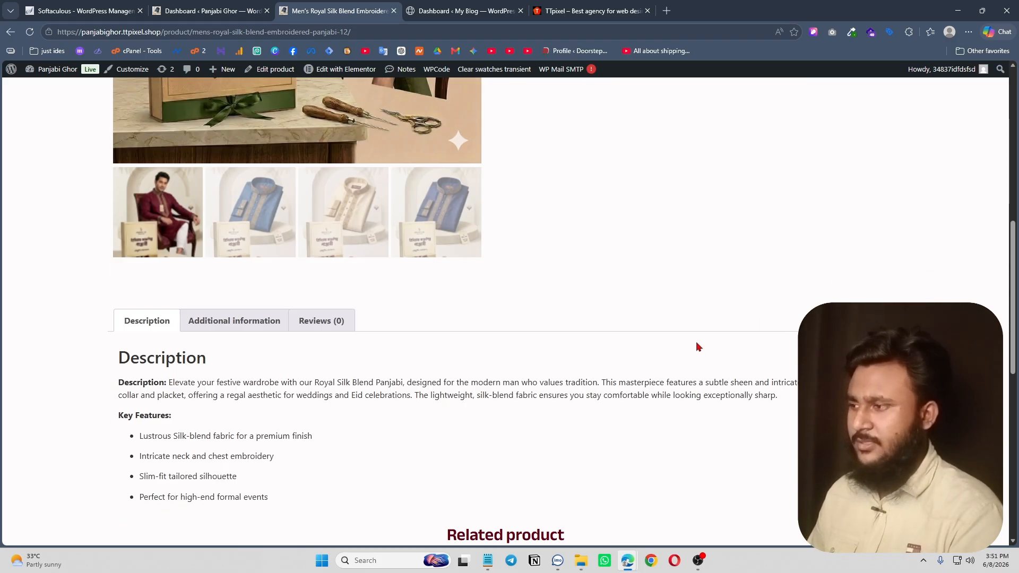
scroll(588, 426, up, 15)
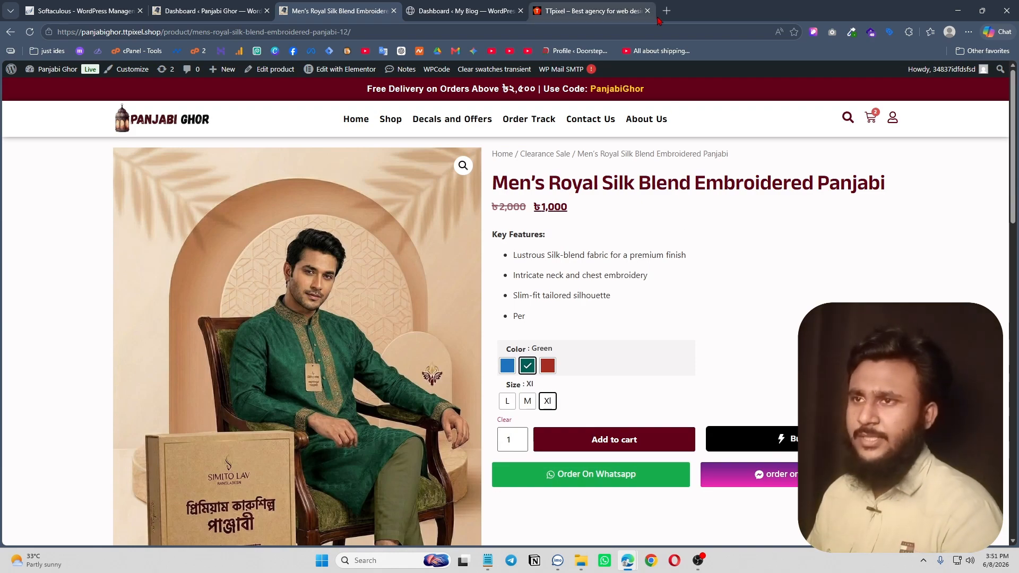
View the featured templates on the TTPixel site, preview the Panjabi Ghor template, close that tab and return to the product page.
click(615, 9)
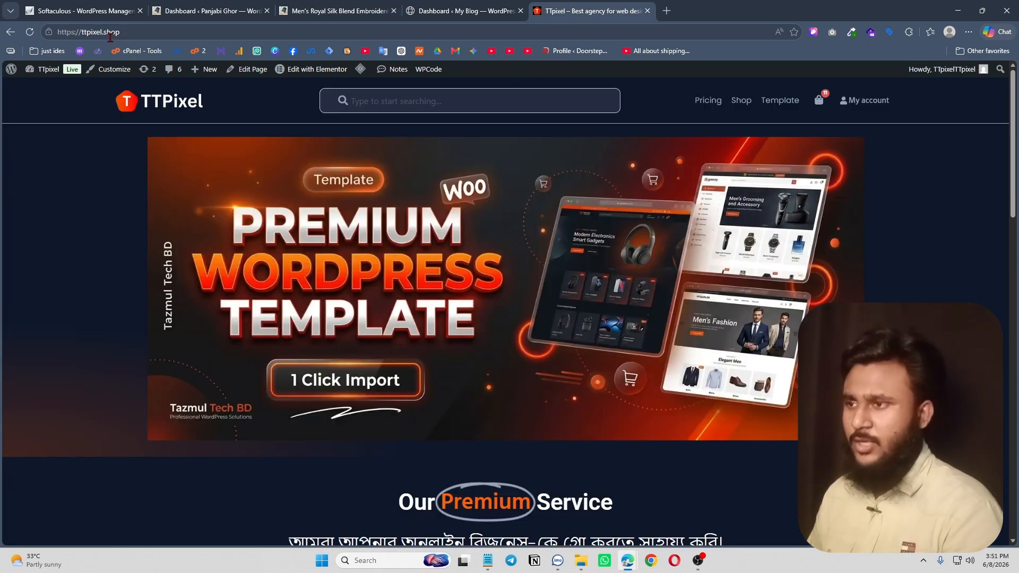
scroll(233, 265, down, 12)
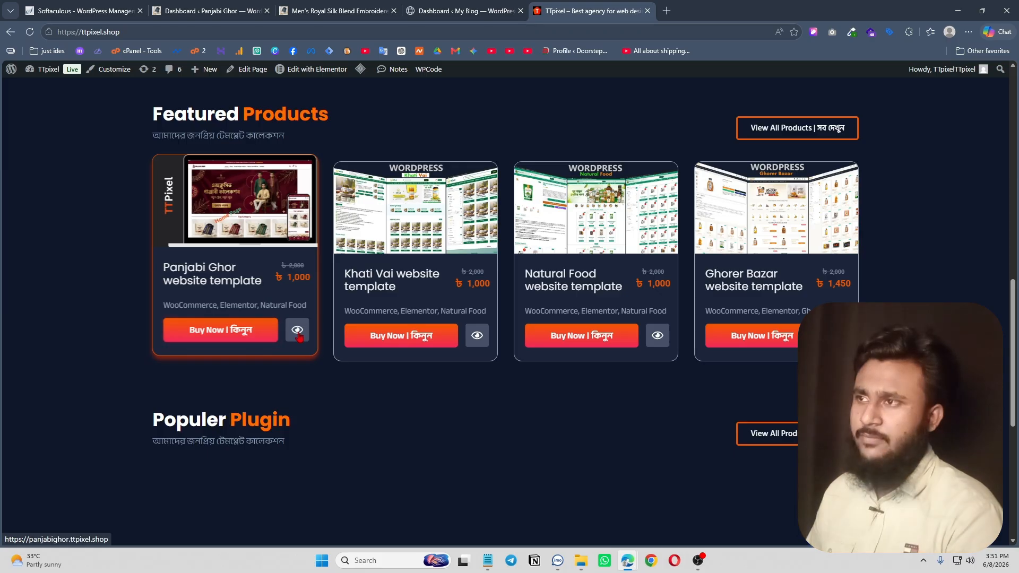
click(381, 331)
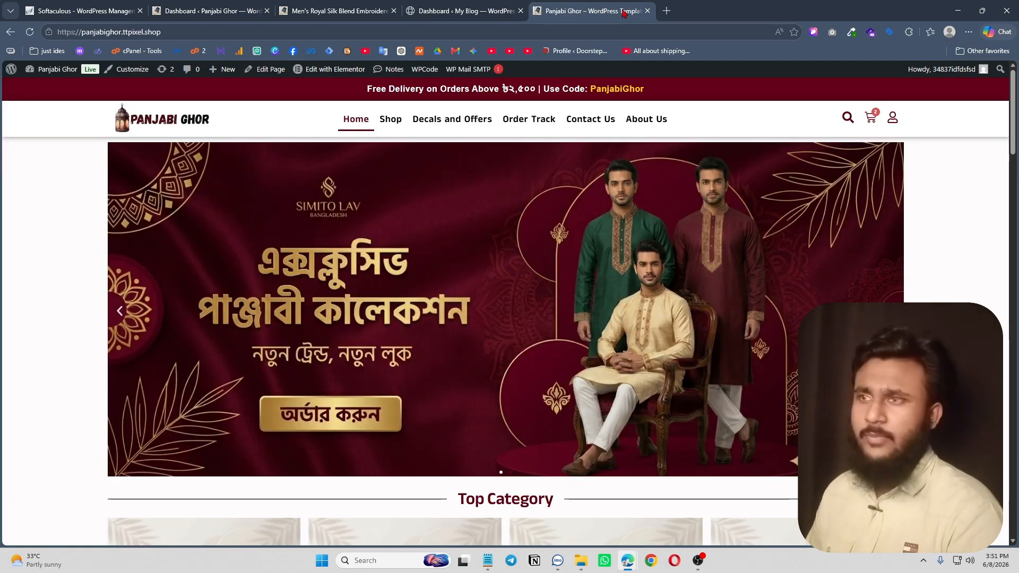
click(646, 11)
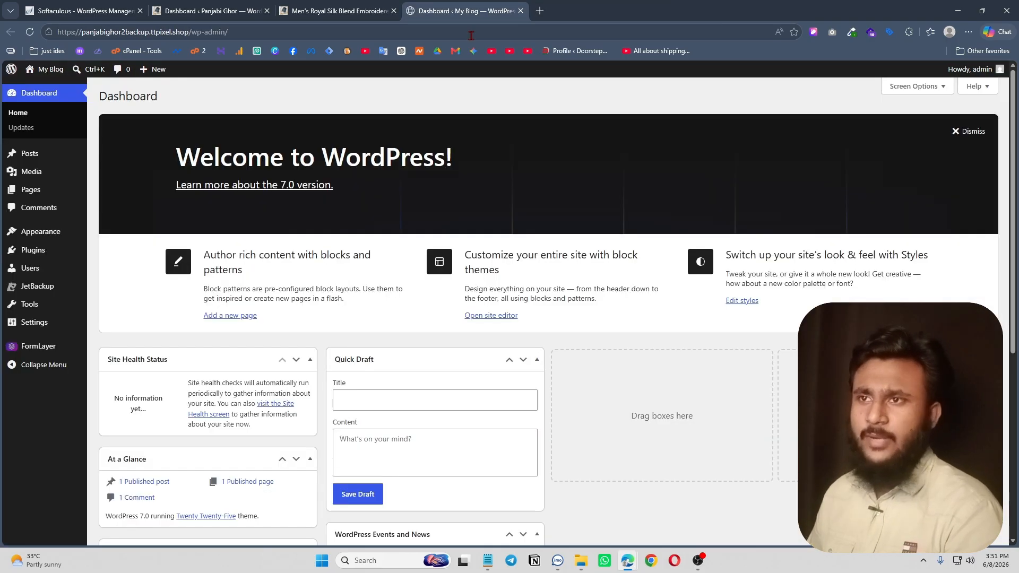
click(340, 11)
scroll(462, 234, down, 6)
scroll(455, 255, up, 6)
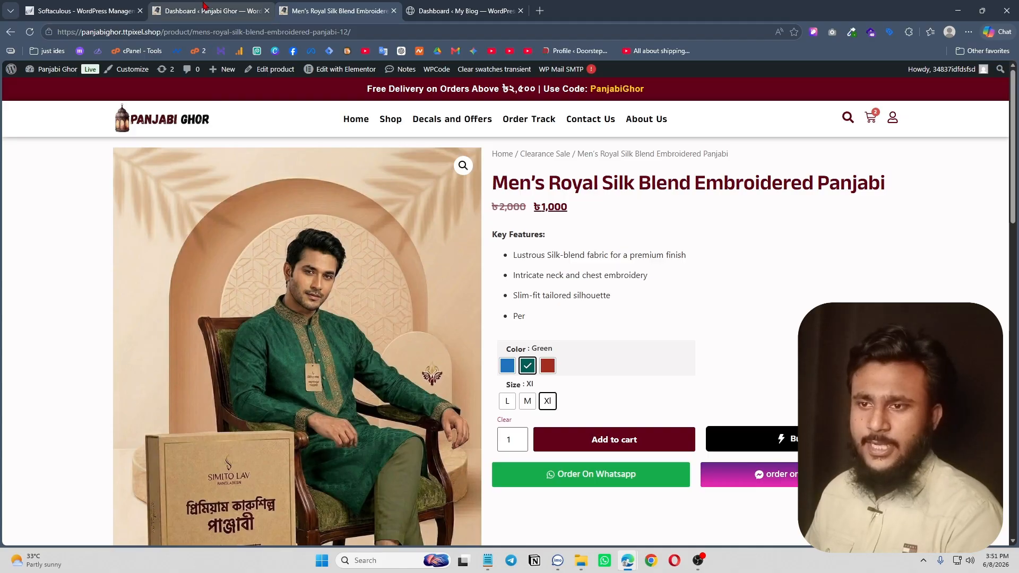
Open the Add Plugins page in the Panjabi Ghor site's admin dashboard and search for "backup".
click(210, 11)
scroll(62, 378, down, 3)
mouse_move(62, 379)
mouse_move(63, 345)
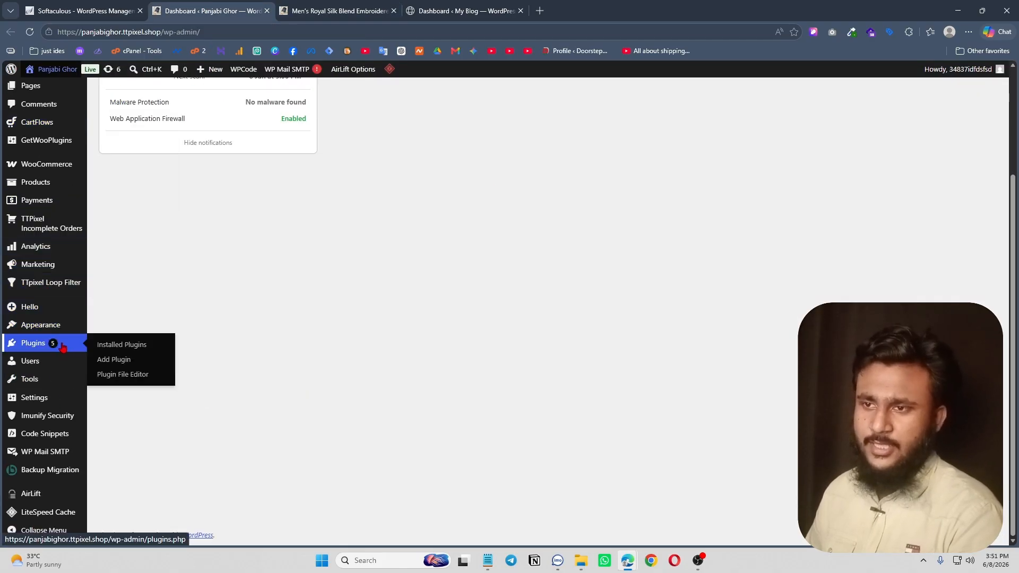
click(133, 361)
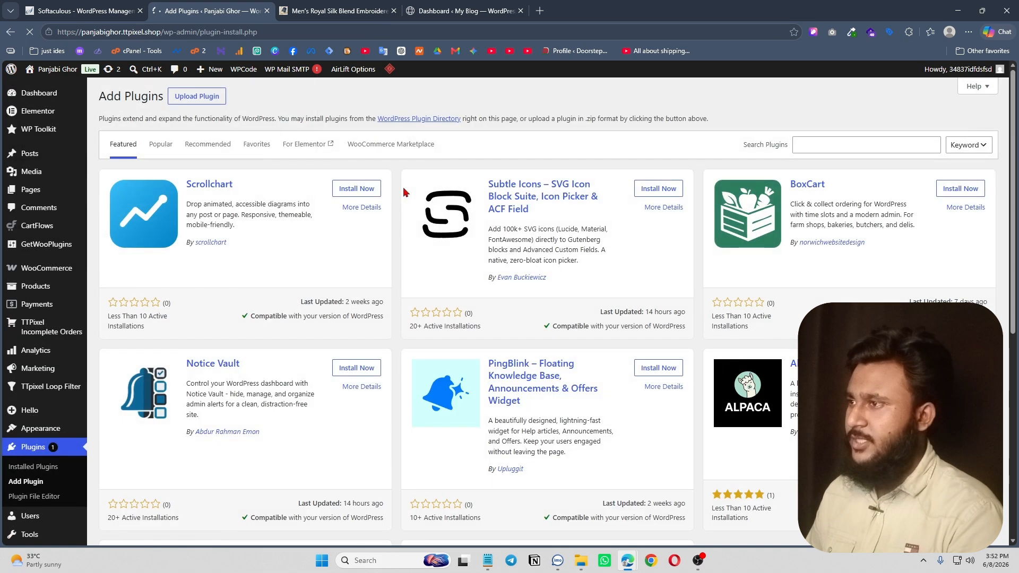
click(826, 142)
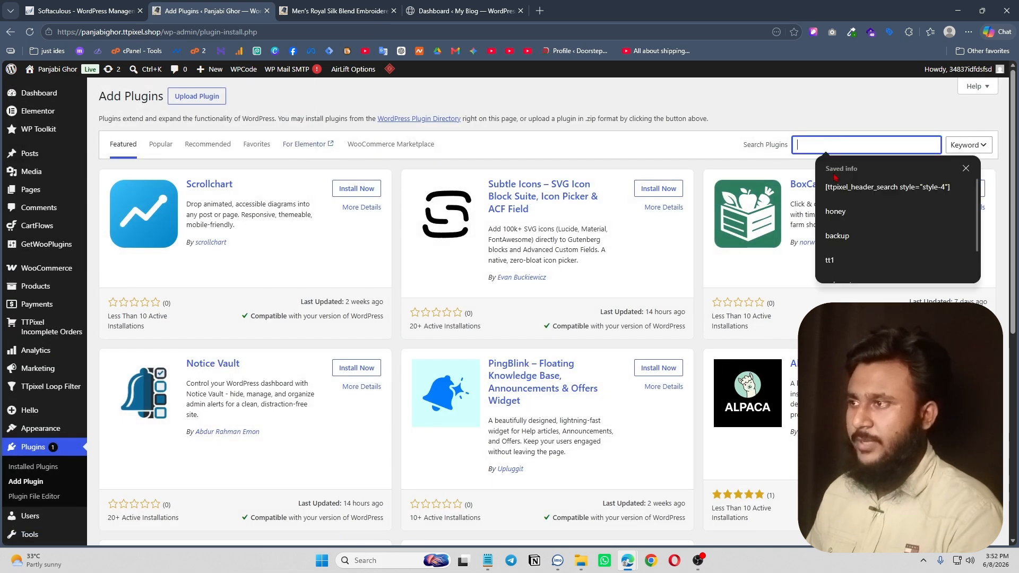
click(859, 236)
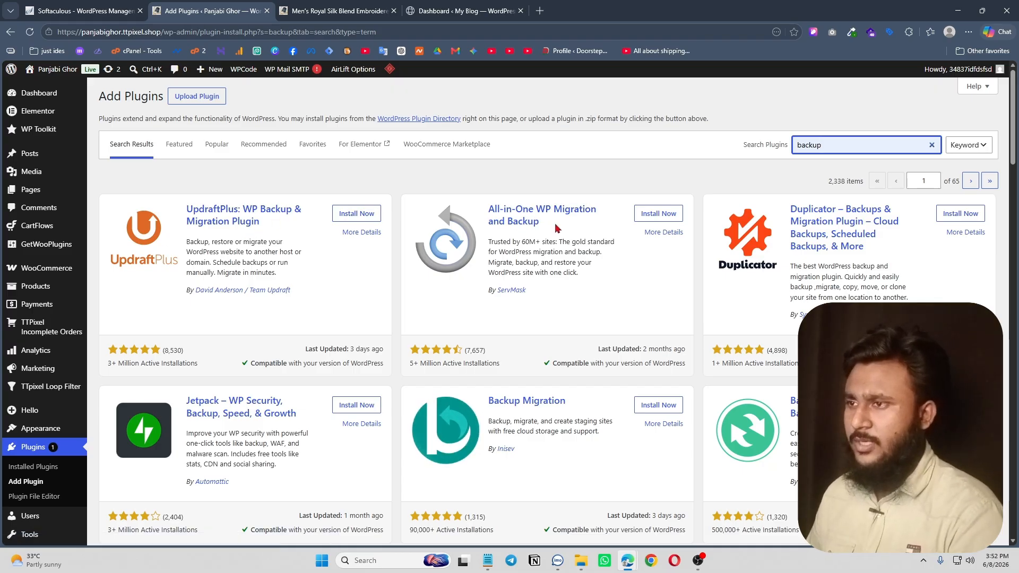
Examine the backup plugin results, comparing options such as UpdraftPlus, All-in-One WP Migration and Backup Migration and their active installation counts.
scroll(593, 234, down, 2)
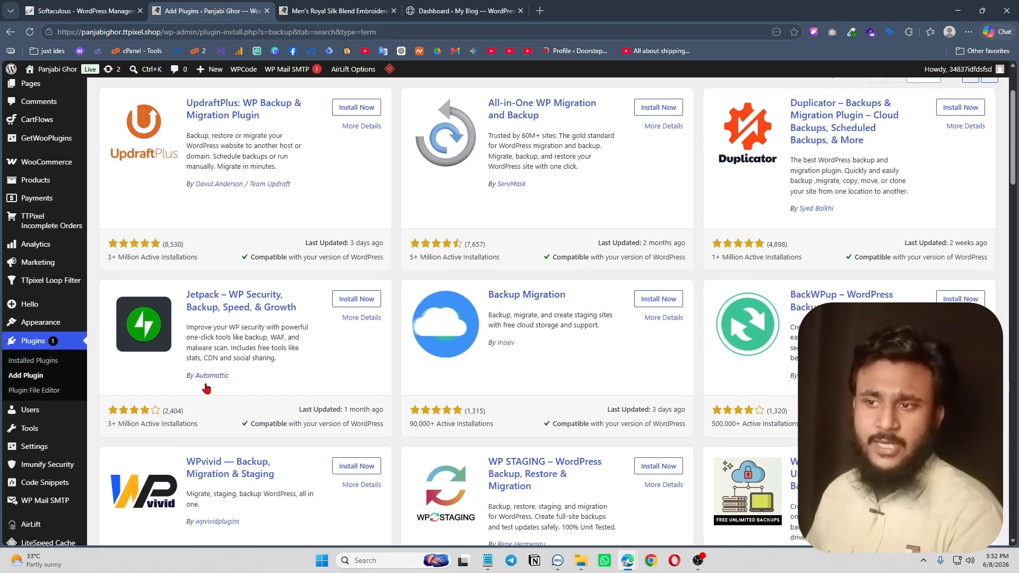
scroll(234, 414, down, 2)
scroll(234, 415, up, 4)
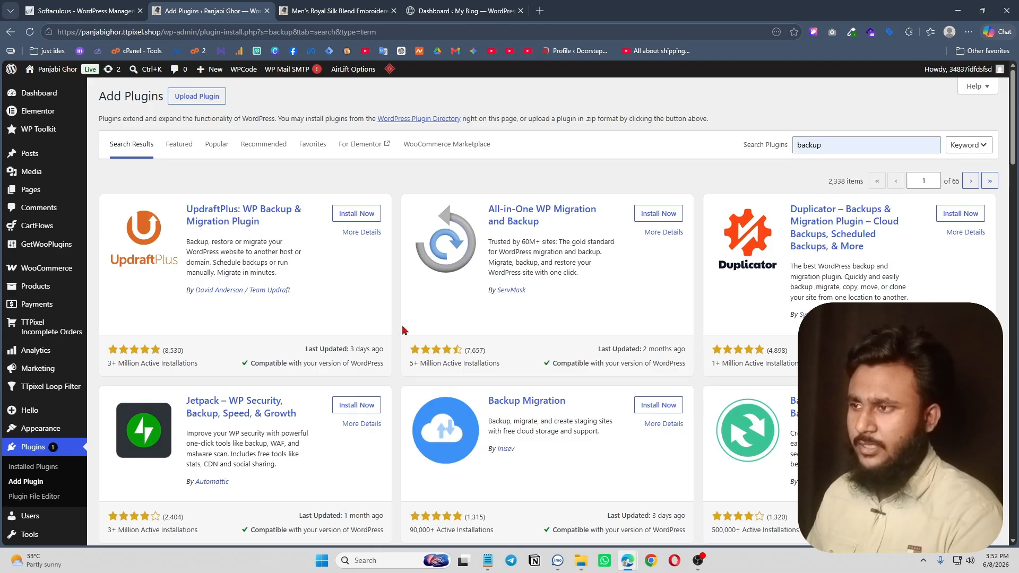
scroll(405, 330, down, 2)
scroll(436, 242, down, 1)
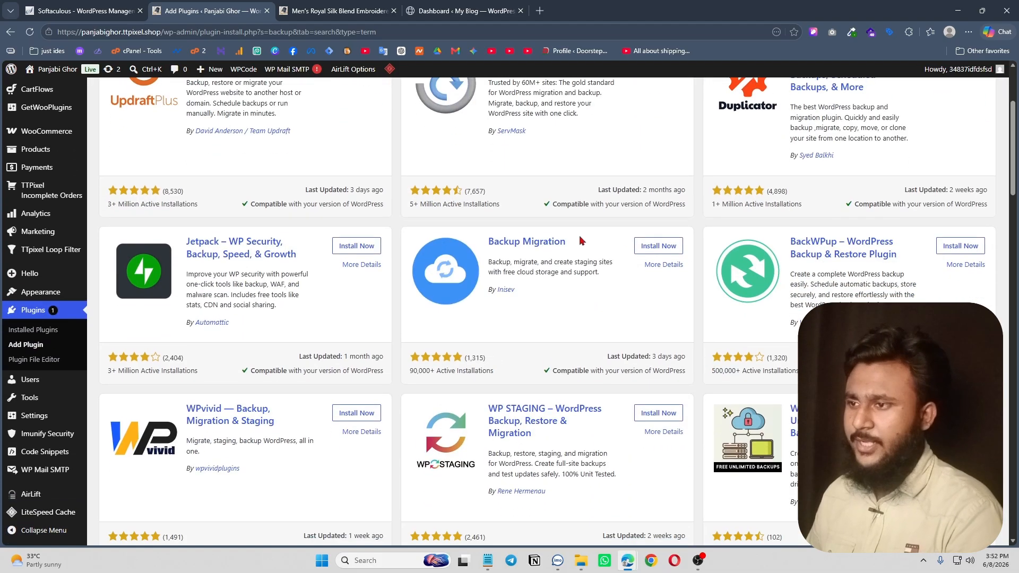
scroll(602, 312, down, 3)
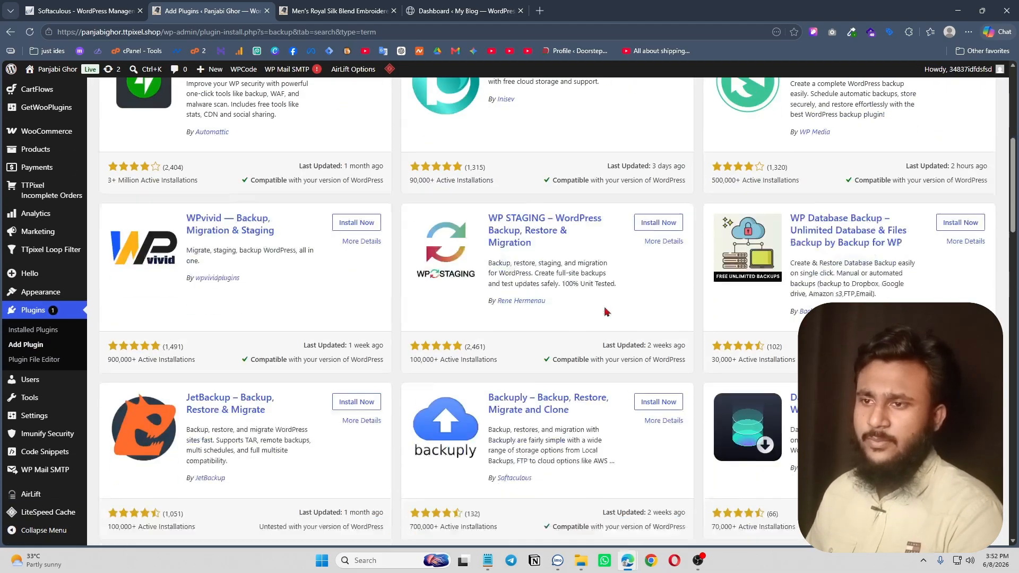
scroll(370, 345, up, 1)
scroll(251, 180, up, 5)
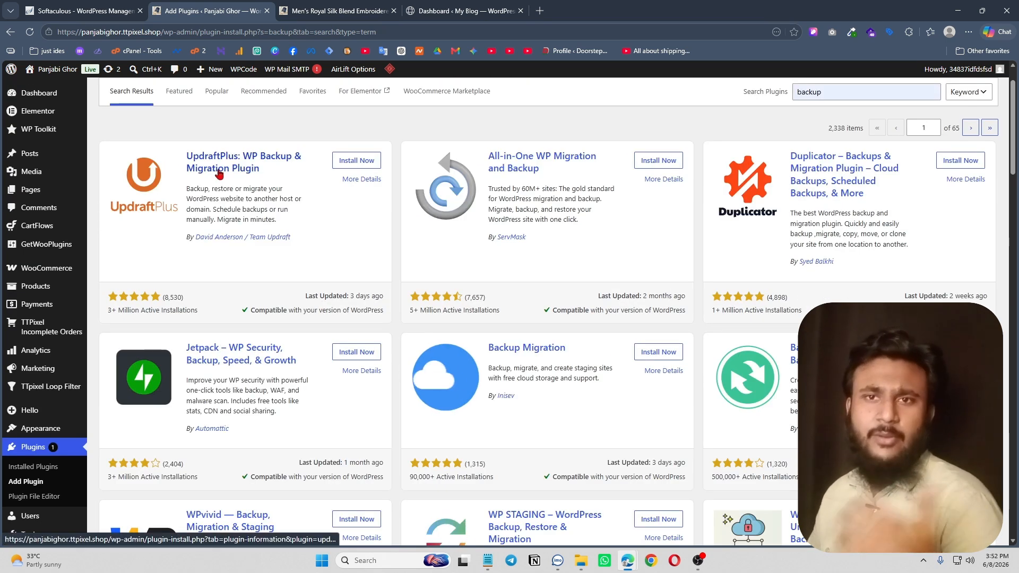
scroll(310, 180, up, 1)
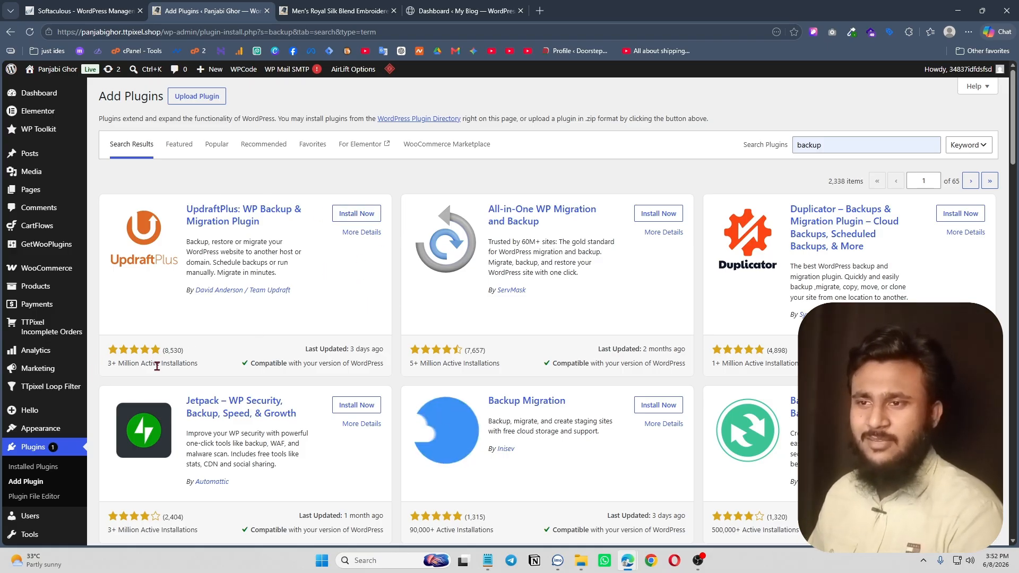
drag(111, 365, 217, 368)
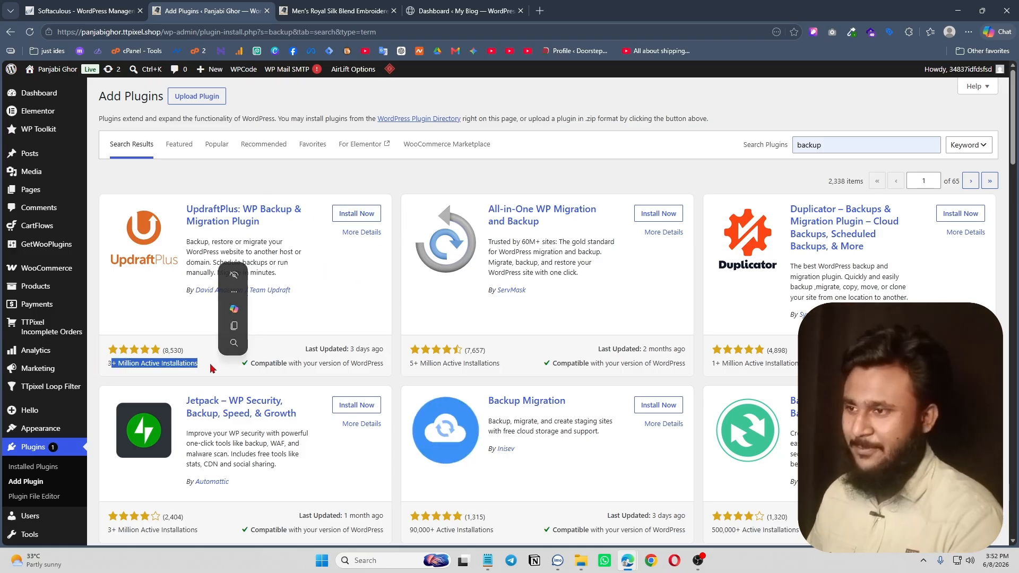
click(226, 371)
Install and activate the Backup Migration plugin by Inisev on the Panjabi Ghor site.
scroll(225, 372, down, 3)
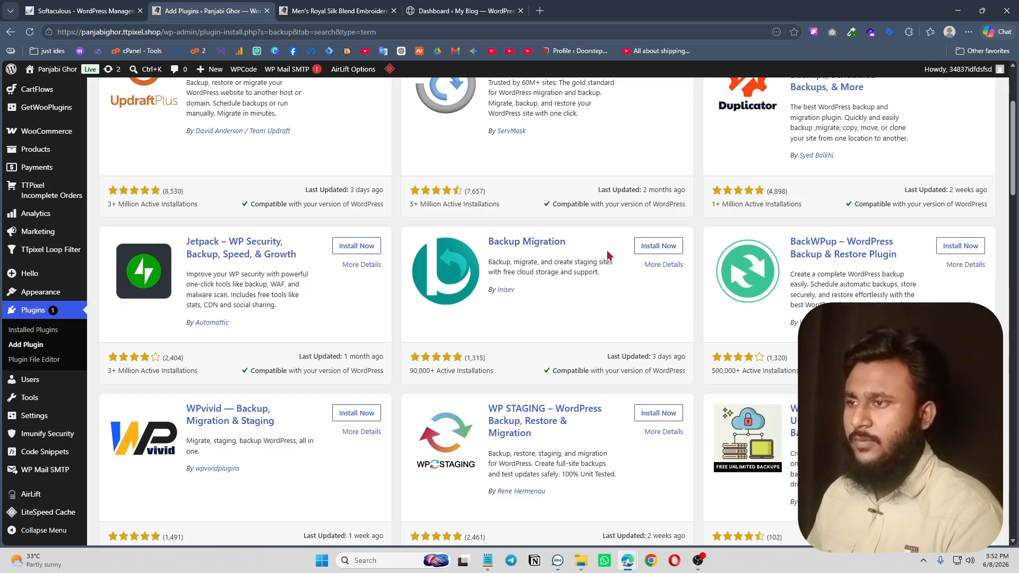
click(652, 248)
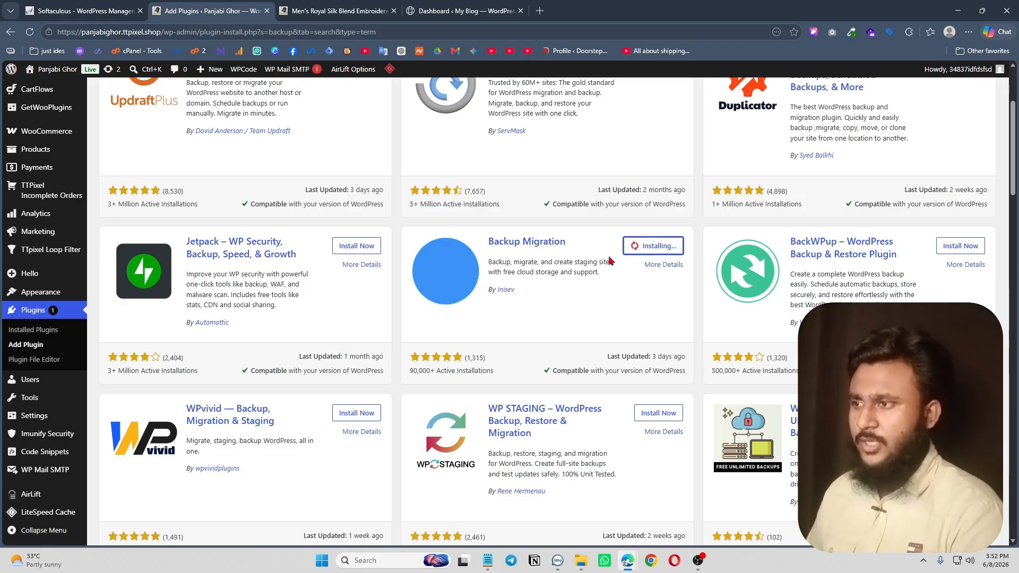
scroll(636, 270, up, 1)
scroll(636, 272, up, 2)
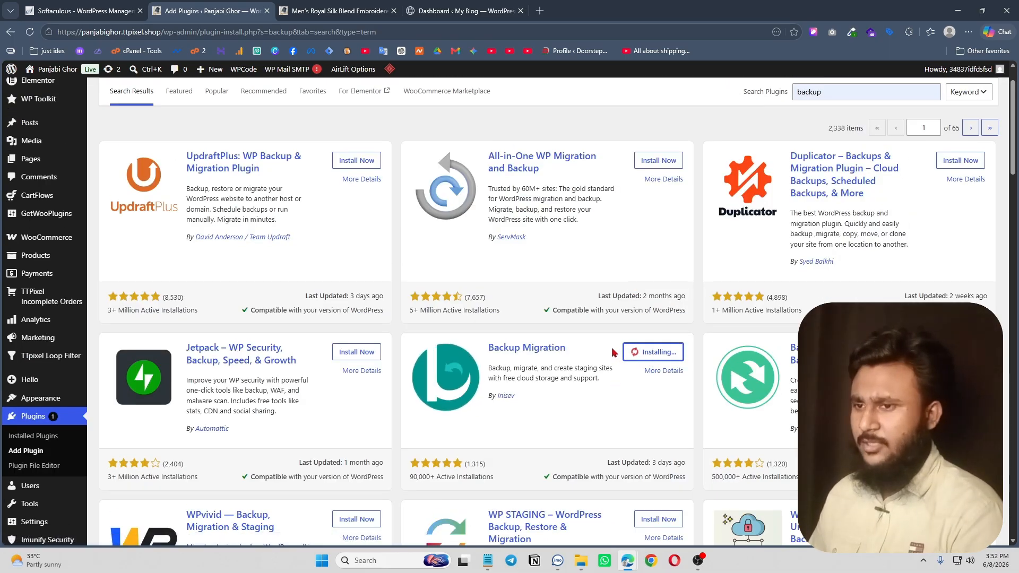
scroll(603, 348, down, 3)
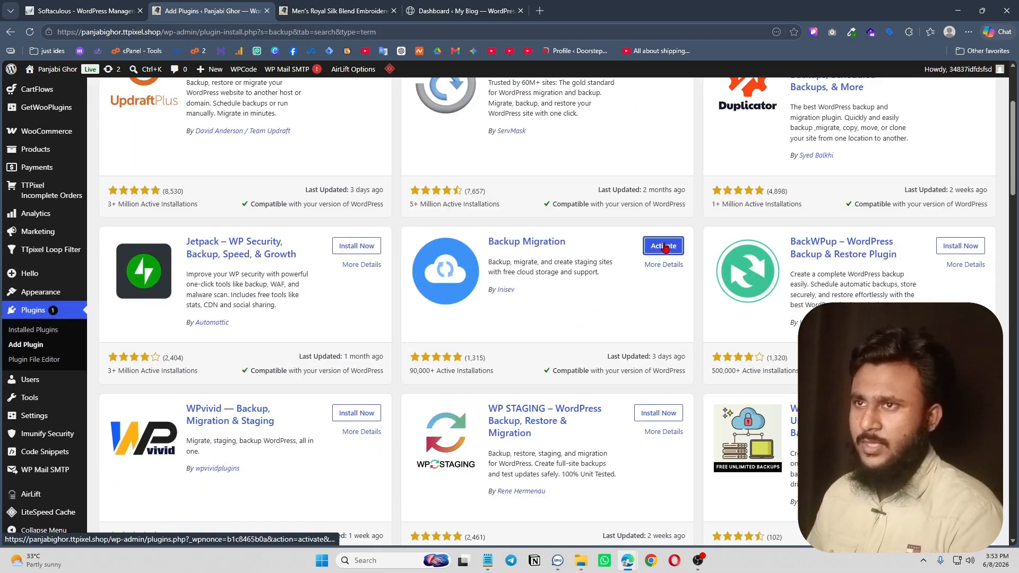
click(663, 246)
scroll(602, 223, down, 3)
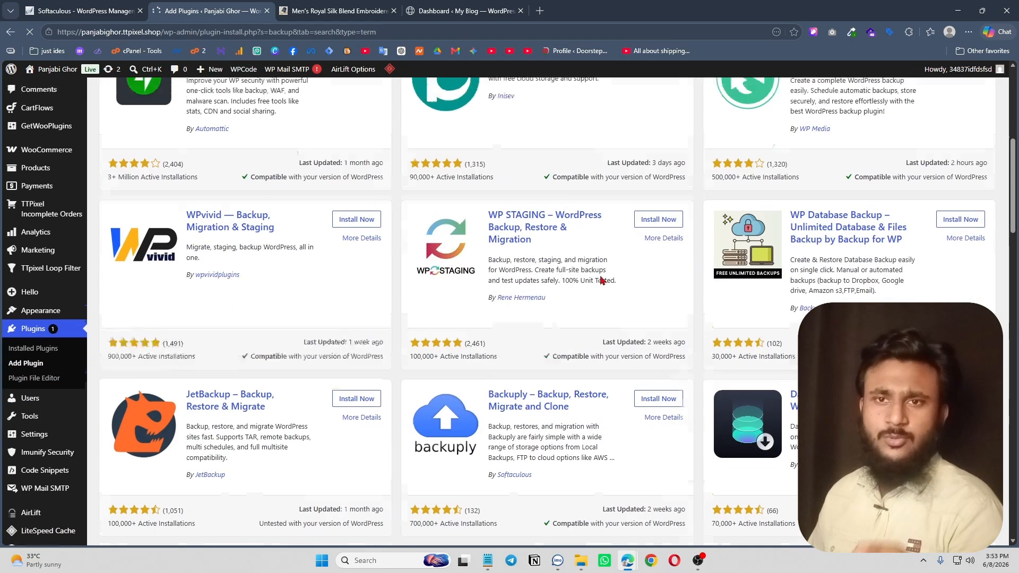
Look over the Backup Migration page's options and create a backup of the Panjabi Ghor site with the current configuration settings.
scroll(599, 274, up, 3)
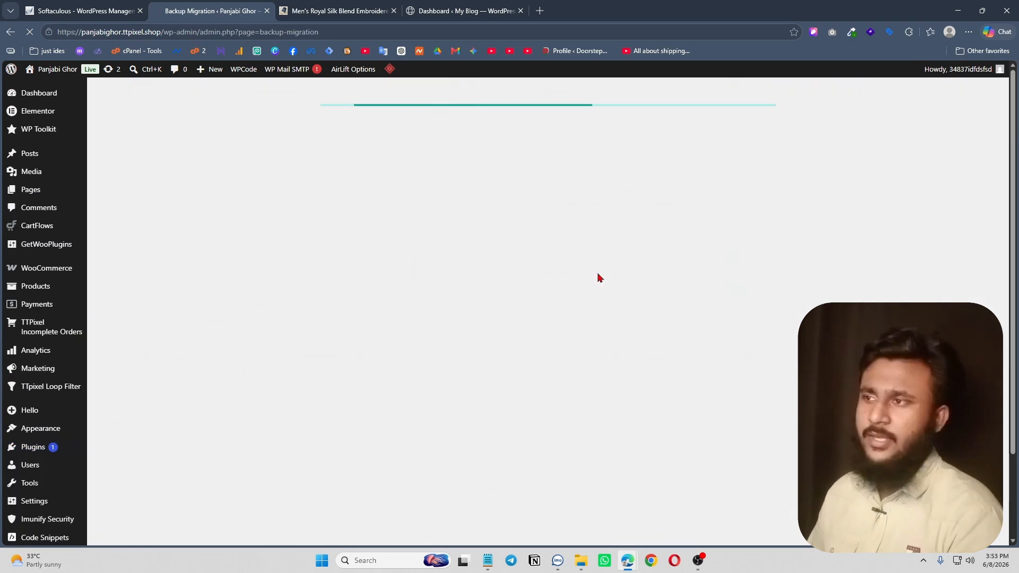
scroll(216, 420, down, 3)
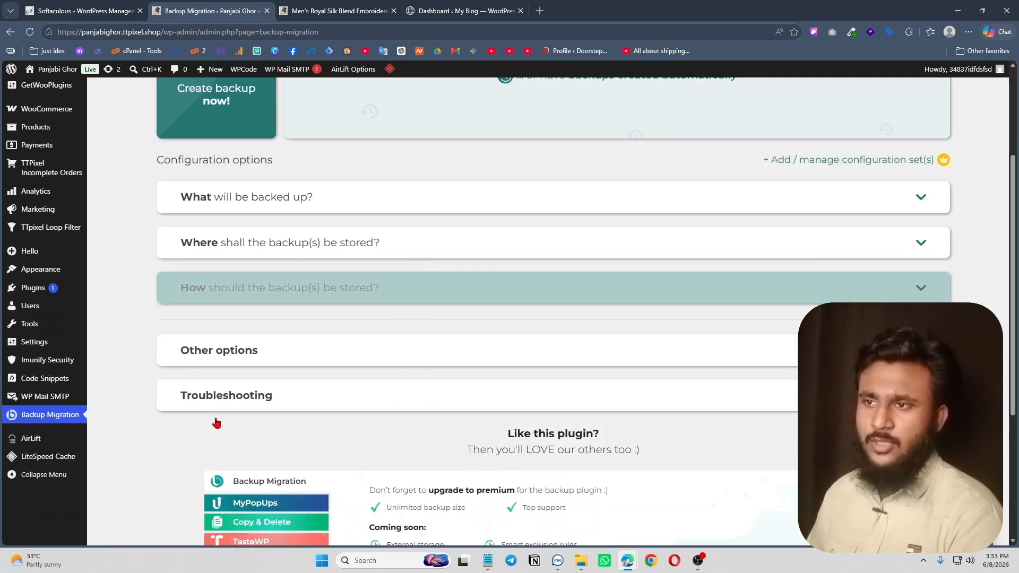
scroll(212, 298, up, 3)
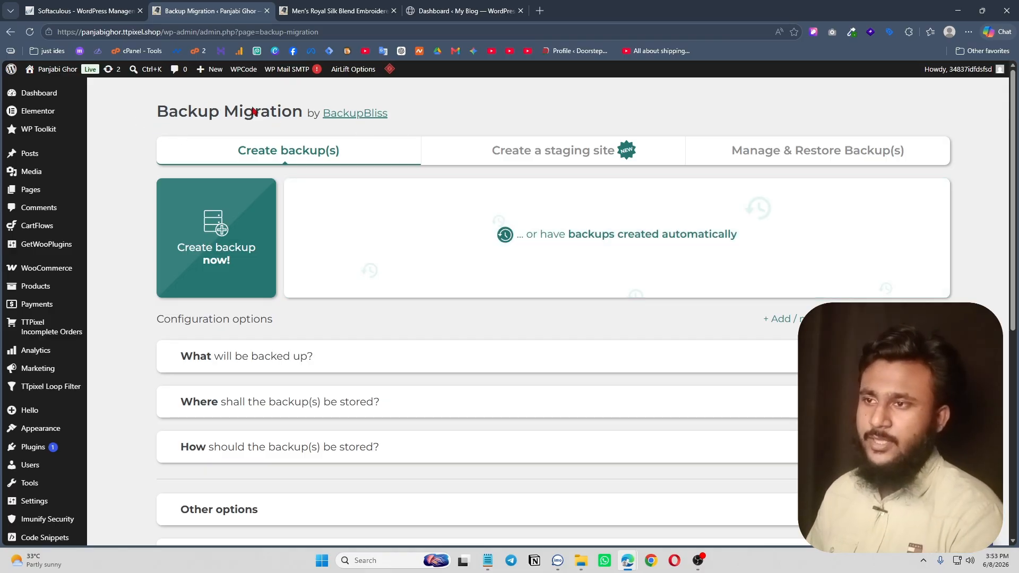
scroll(227, 371, down, 4)
scroll(405, 268, up, 4)
scroll(405, 269, down, 5)
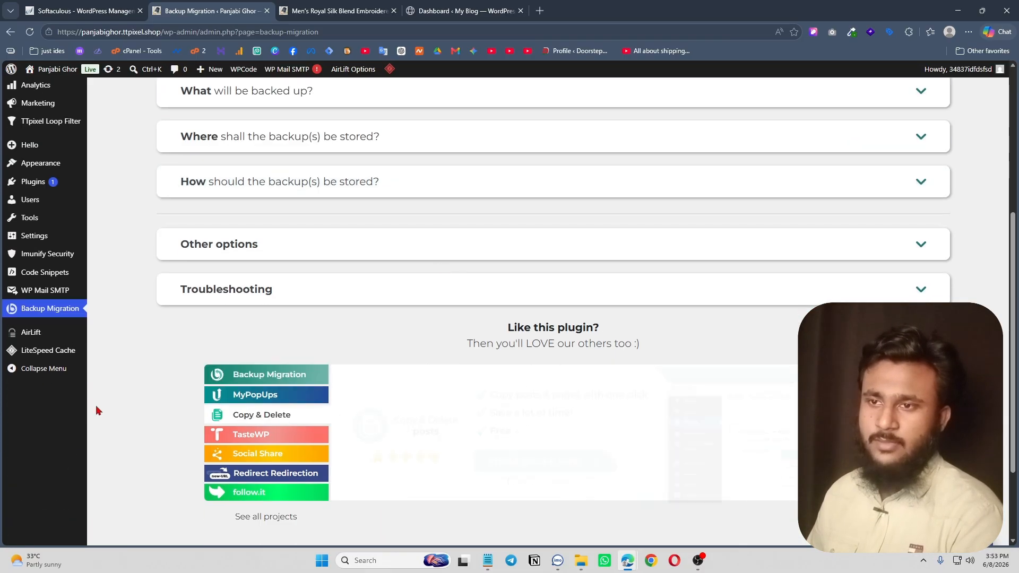
click(54, 309)
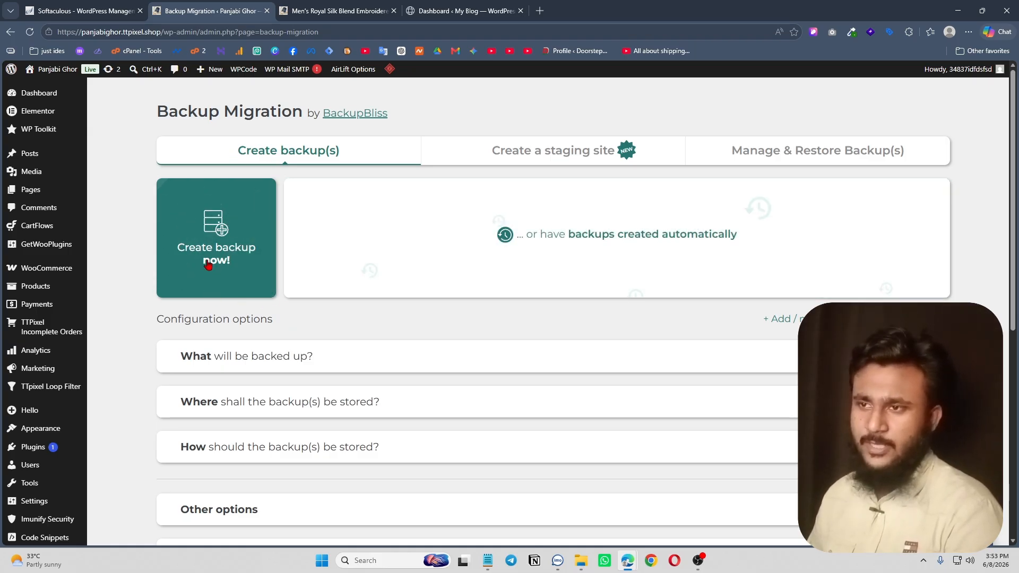
click(247, 254)
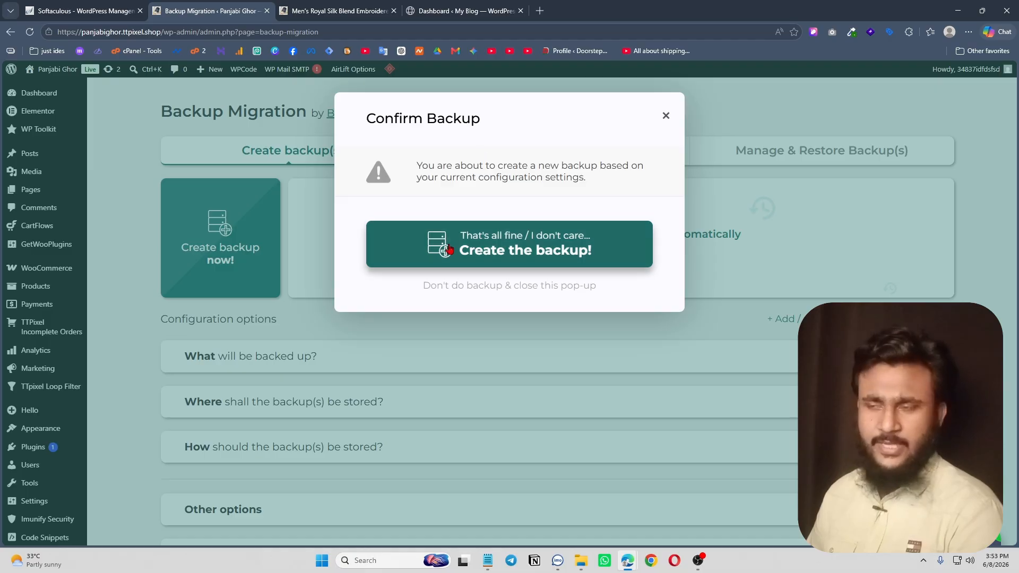
click(534, 252)
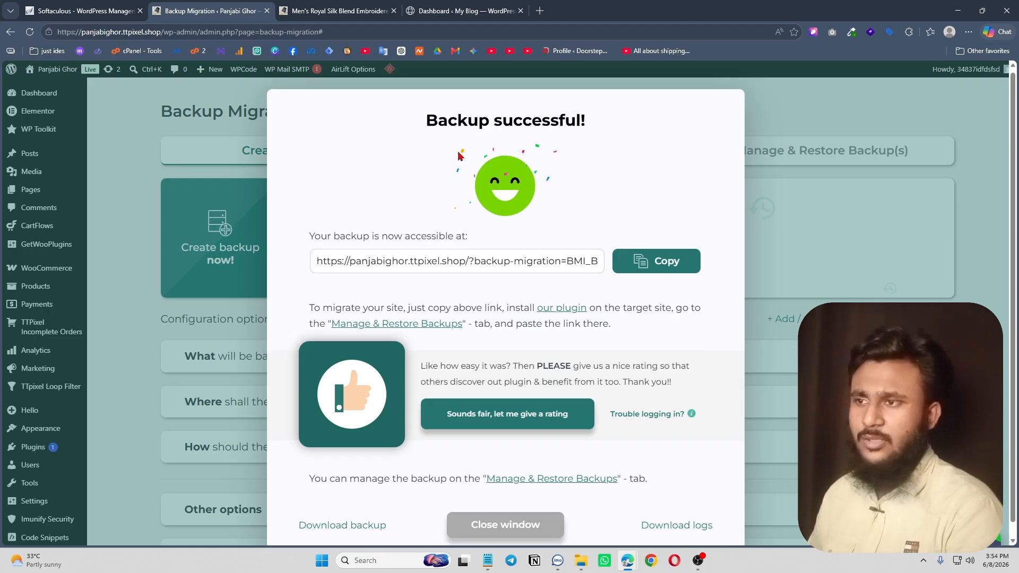
Download the new backup file and copy the backup's access link.
scroll(480, 291, down, 1)
scroll(482, 323, up, 1)
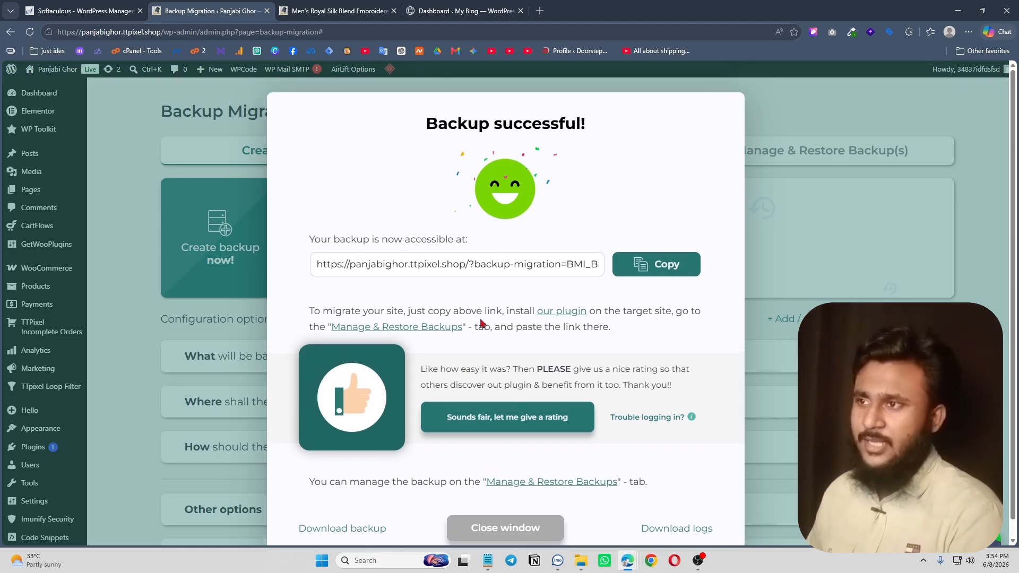
scroll(478, 154, down, 1)
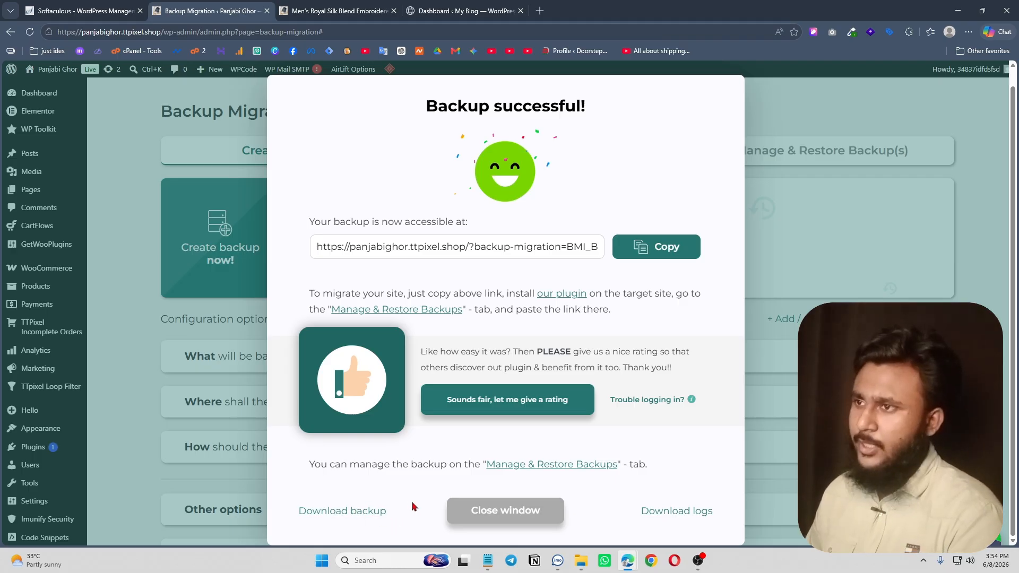
click(351, 512)
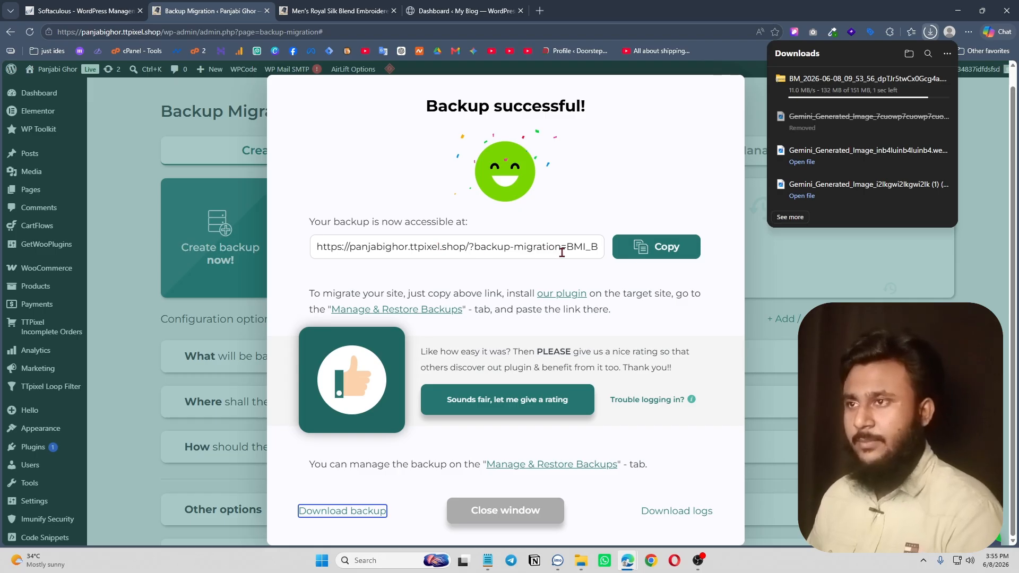
click(660, 249)
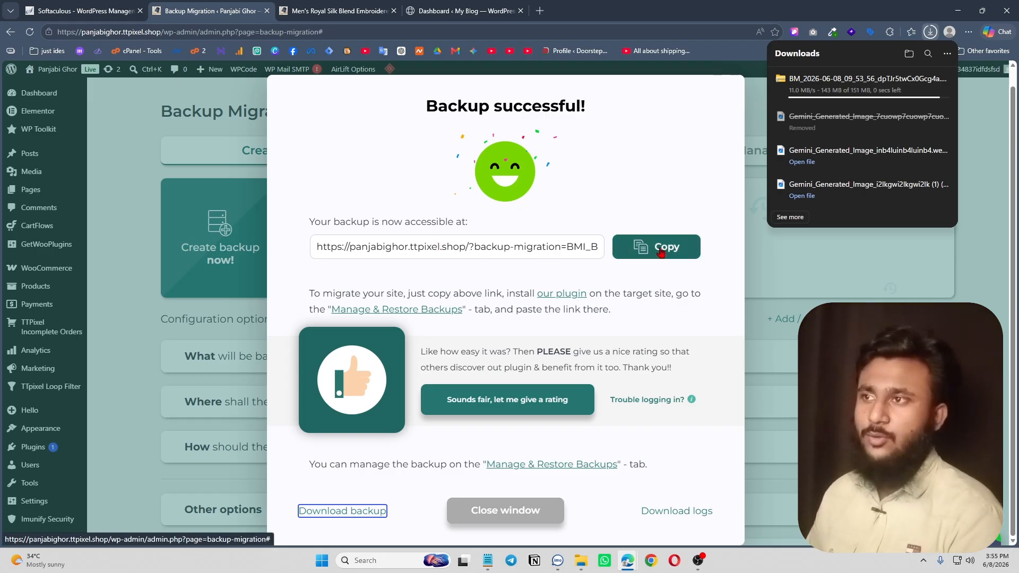
Switch to the fresh My Blog site's dashboard, look it over, and view its front end in a separate tab.
click(371, 6)
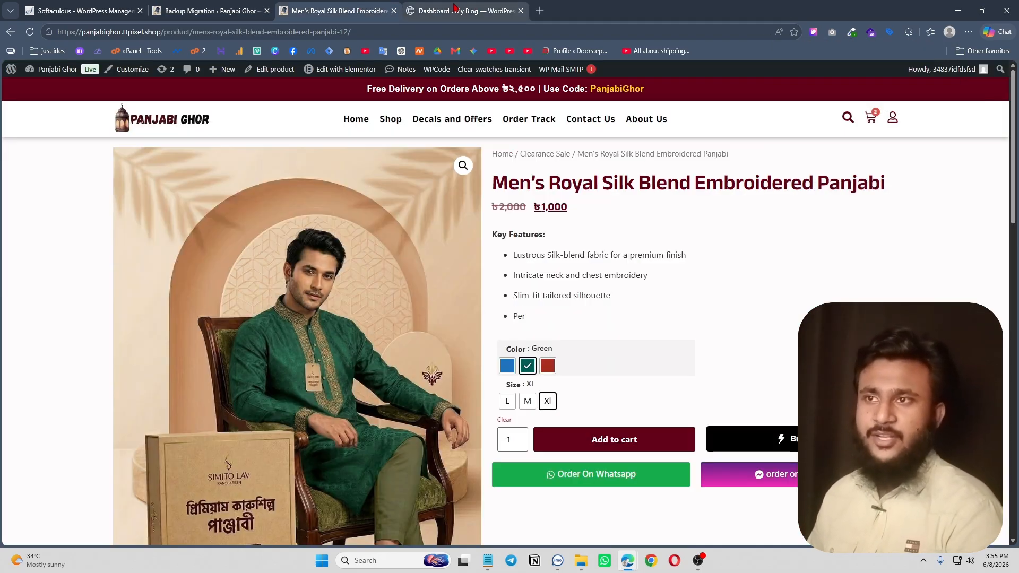
click(211, 9)
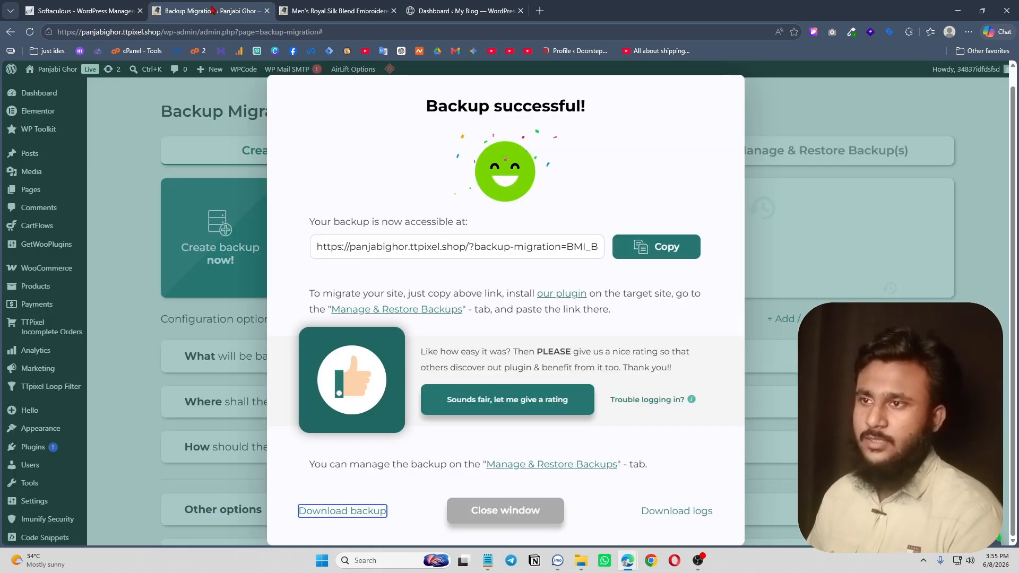
click(450, 7)
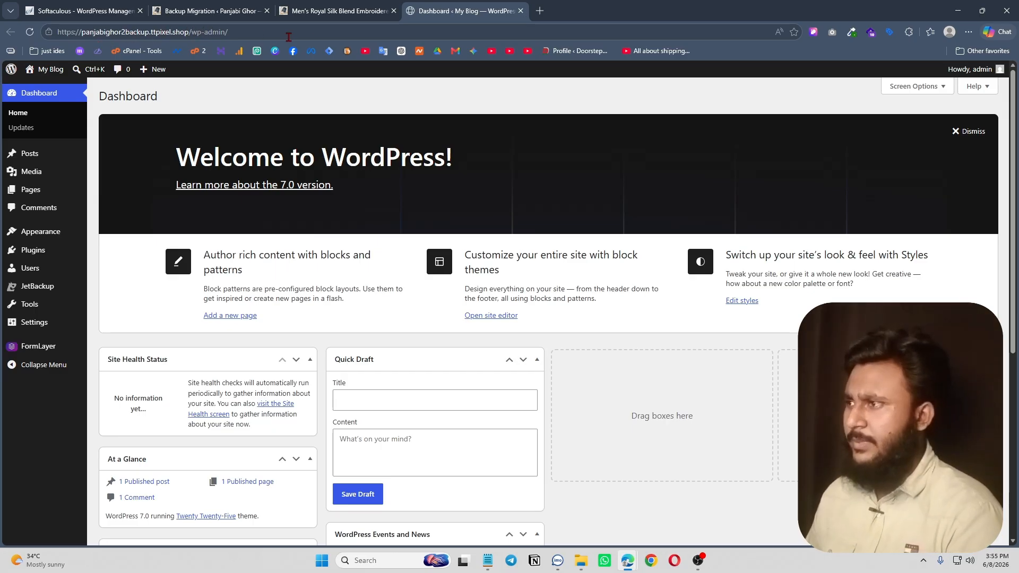
scroll(279, 247, down, 4)
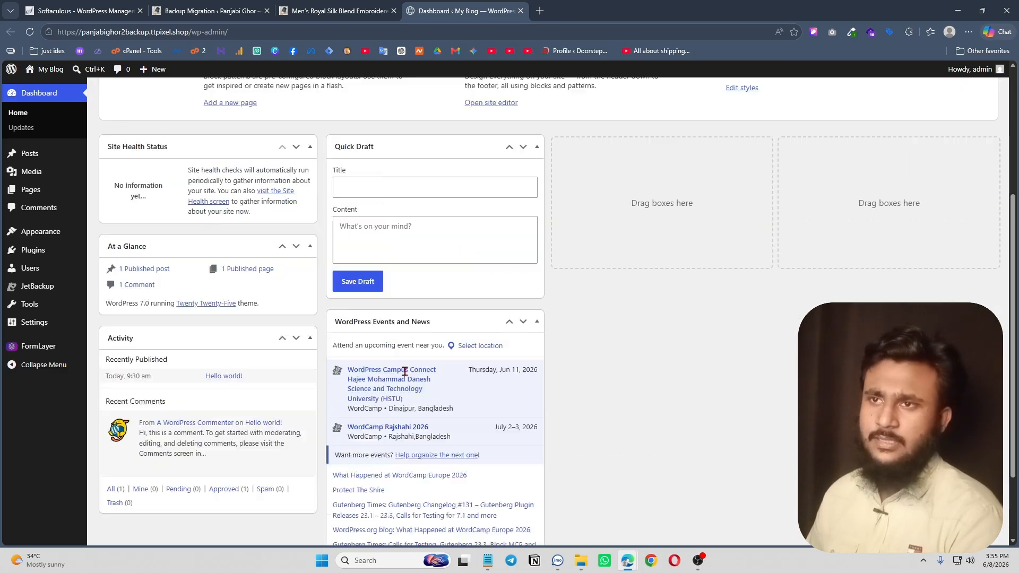
scroll(400, 370, up, 4)
mouse_move(50, 69)
right_click(47, 88)
click(78, 100)
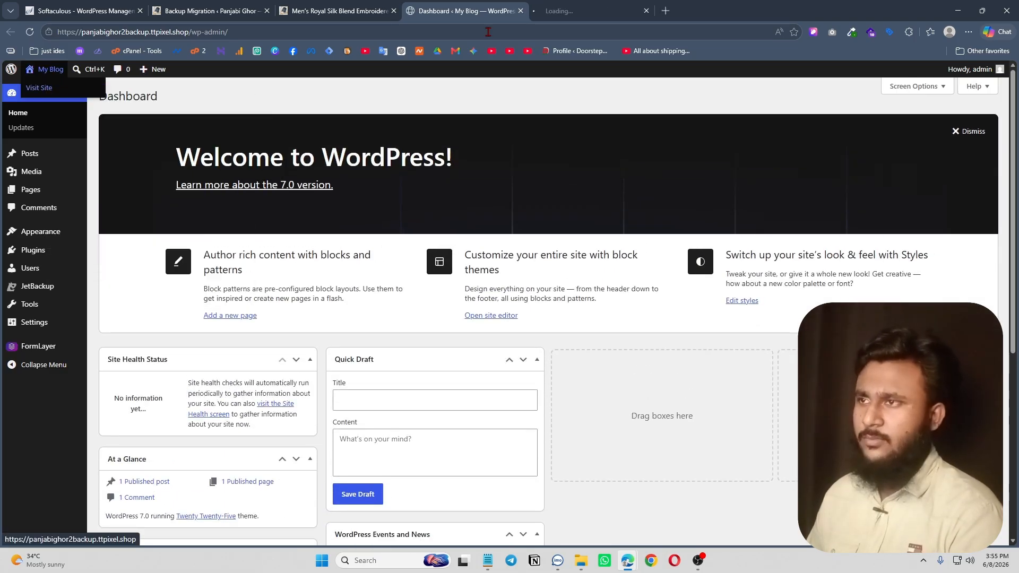
click(586, 11)
click(476, 11)
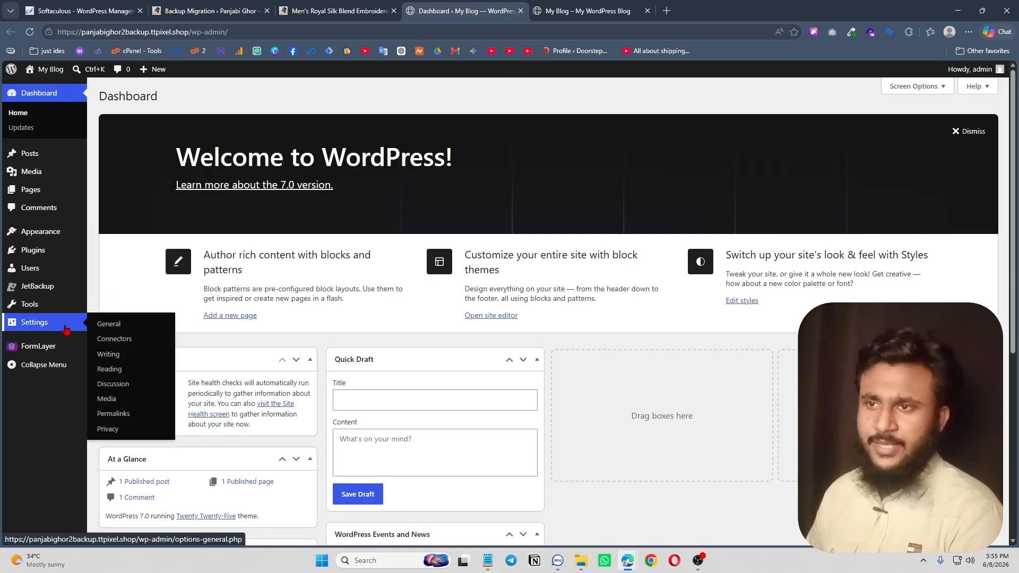
Open the My Blog site's All Pages, Themes and Installed Plugins screens, each in its own new tab.
right_click(118, 191)
click(171, 201)
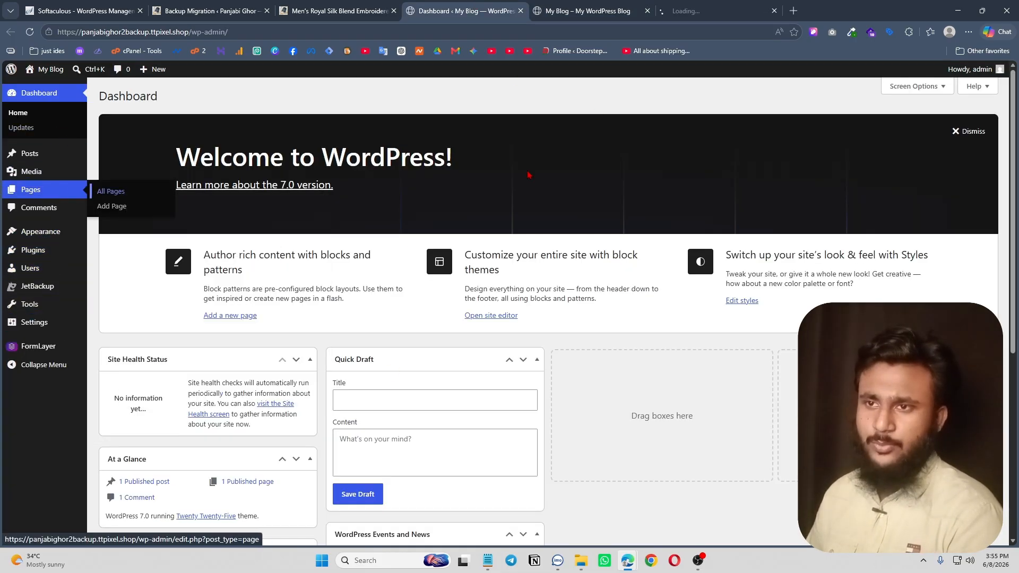
mouse_move(53, 231)
right_click(114, 233)
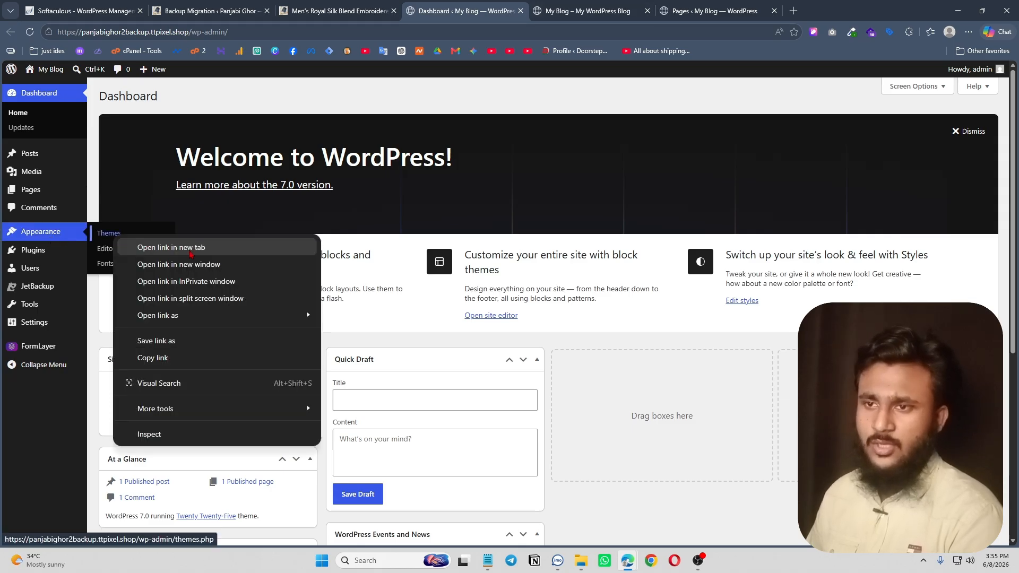
click(171, 246)
mouse_move(53, 250)
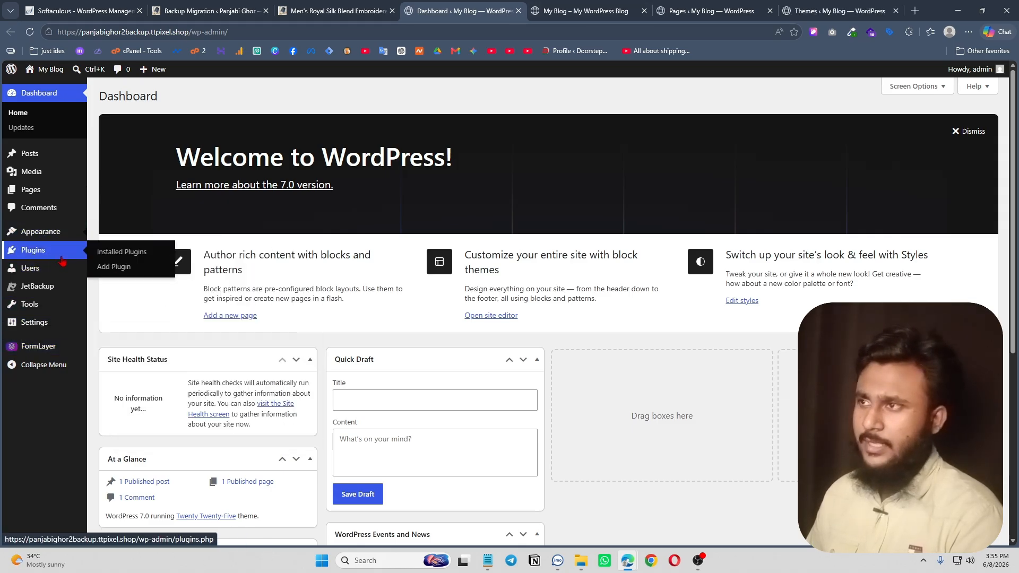
right_click(126, 254)
click(170, 265)
Move the Privacy Policy and Sample Page pages of the My Blog site to the trash in bulk.
click(626, 10)
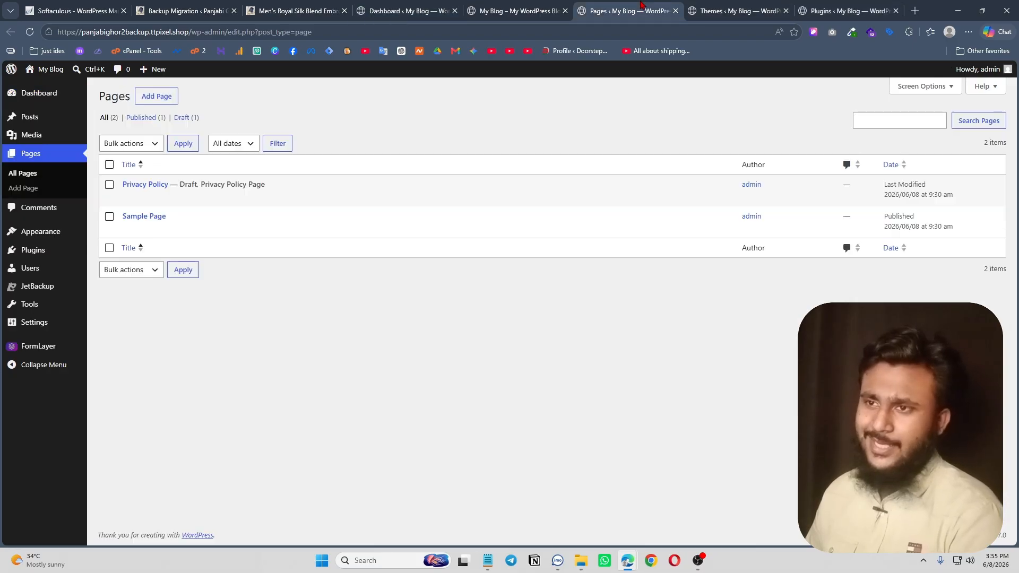
click(109, 164)
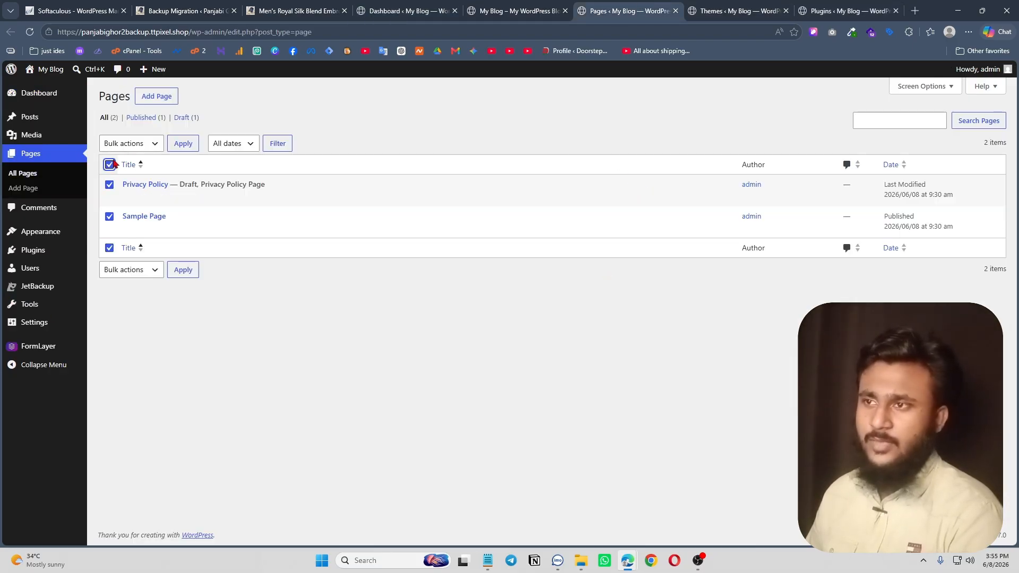
click(135, 145)
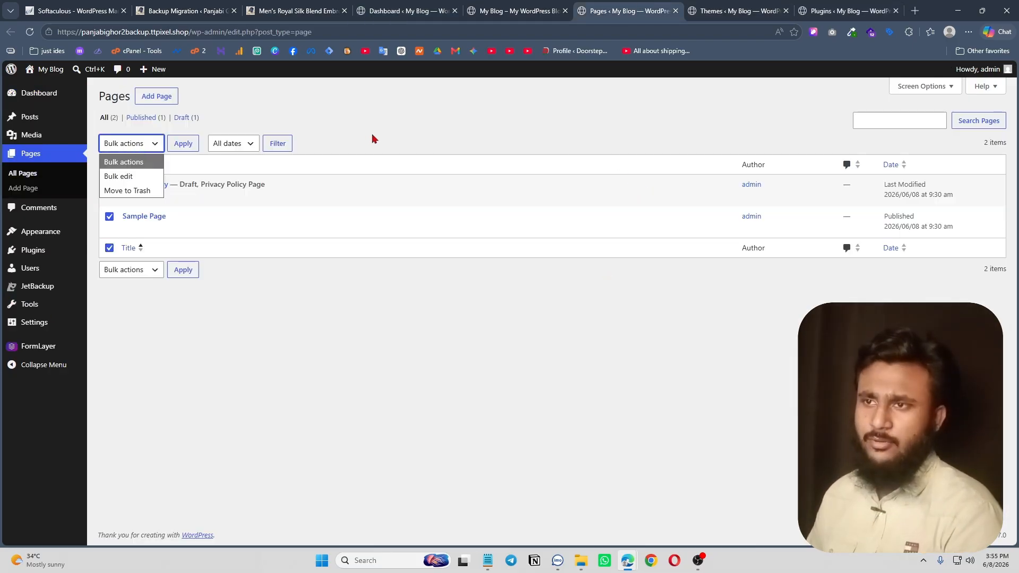
click(129, 190)
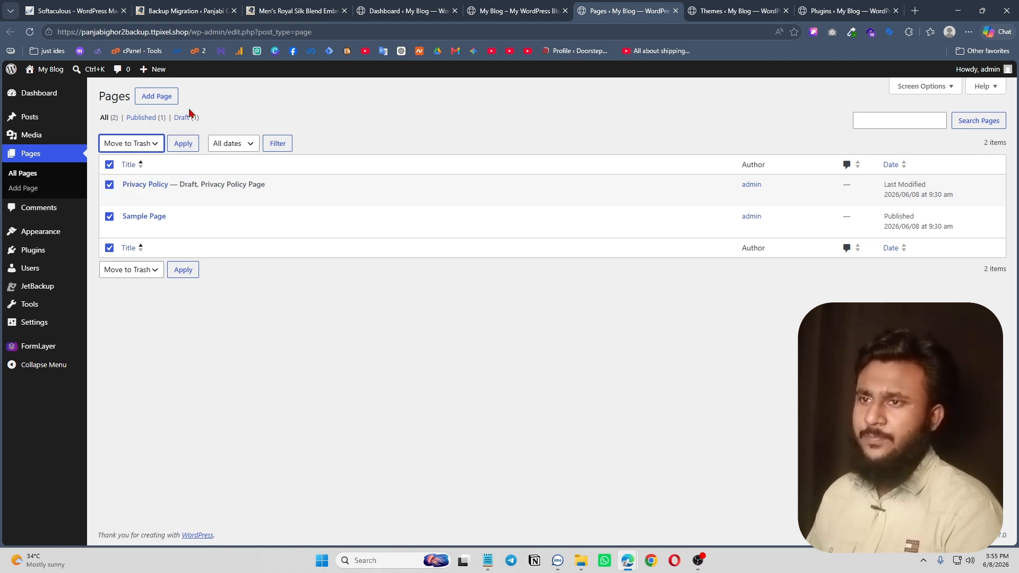
click(183, 144)
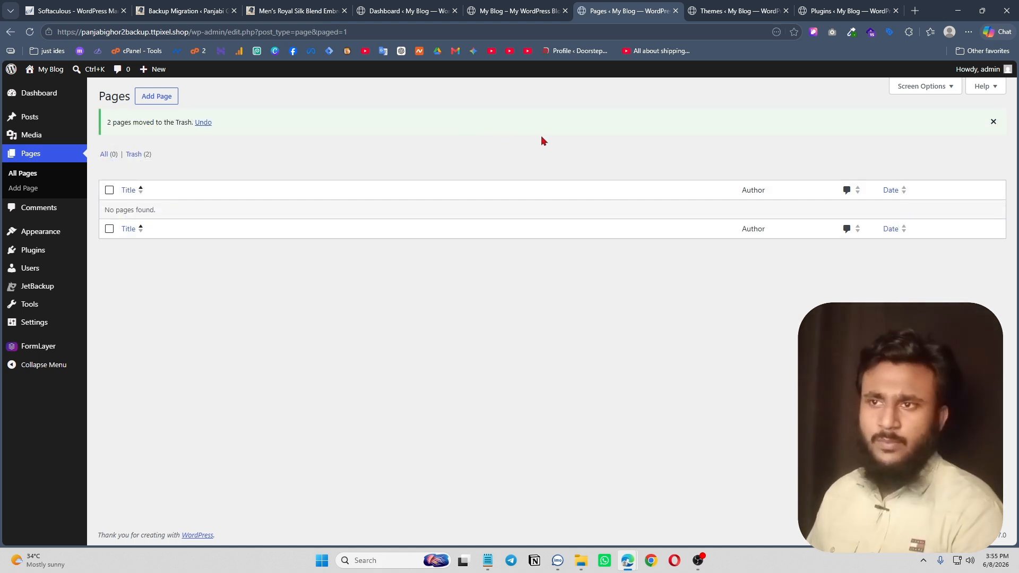
Permanently delete both trashed pages, Privacy Policy and Sample Page.
click(139, 154)
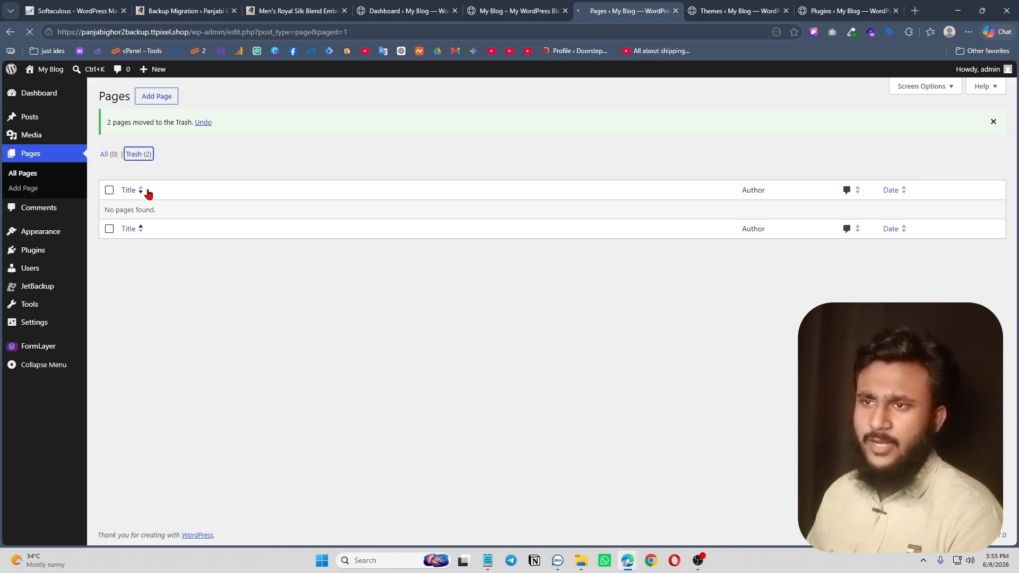
click(109, 164)
click(132, 144)
click(138, 191)
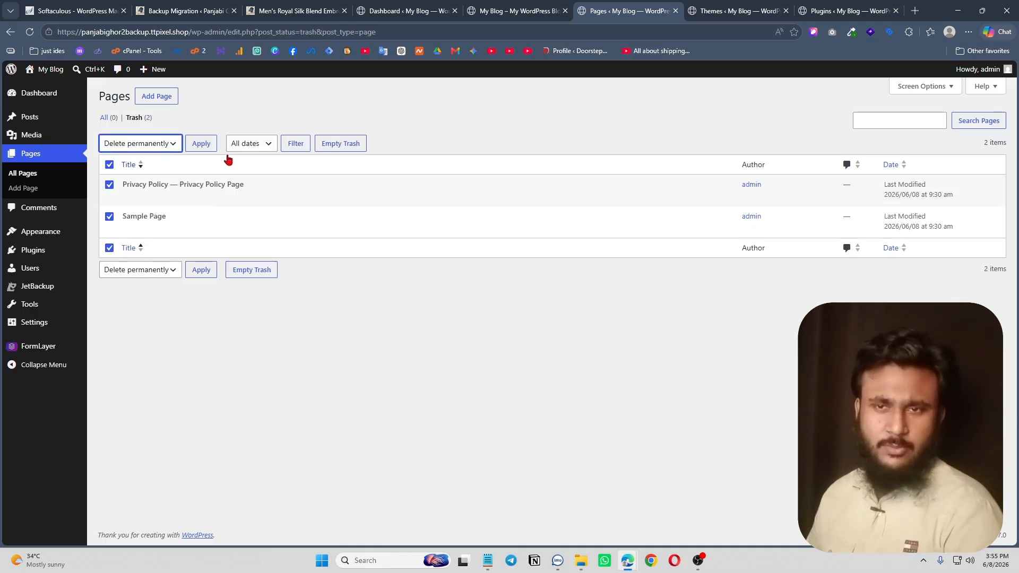
click(201, 144)
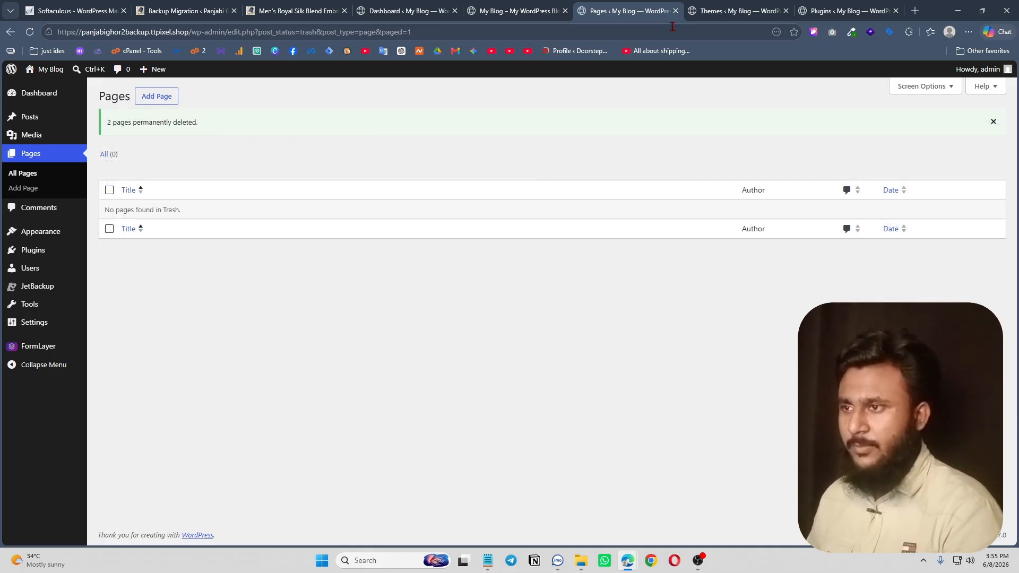
Delete the inactive Twenty Twenty-Four and Twenty Twenty-Three themes from the My Blog site.
click(706, 11)
click(424, 270)
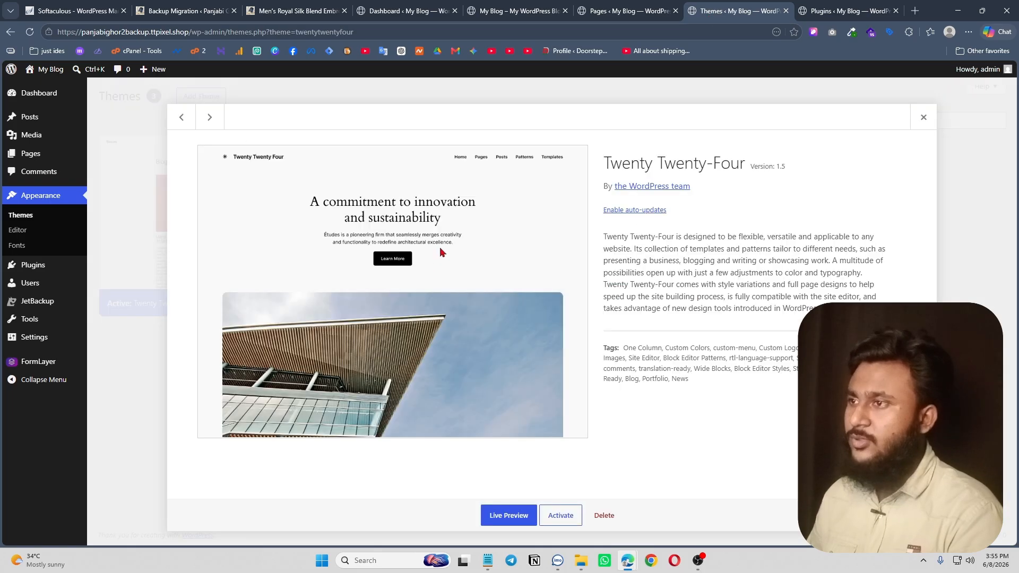
click(603, 515)
click(571, 124)
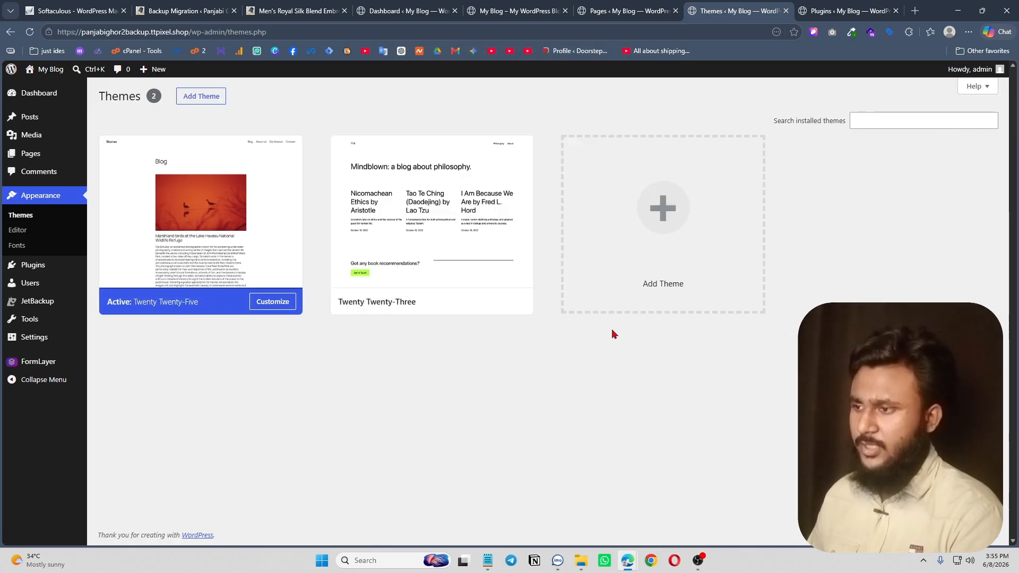
click(447, 271)
click(604, 515)
click(571, 124)
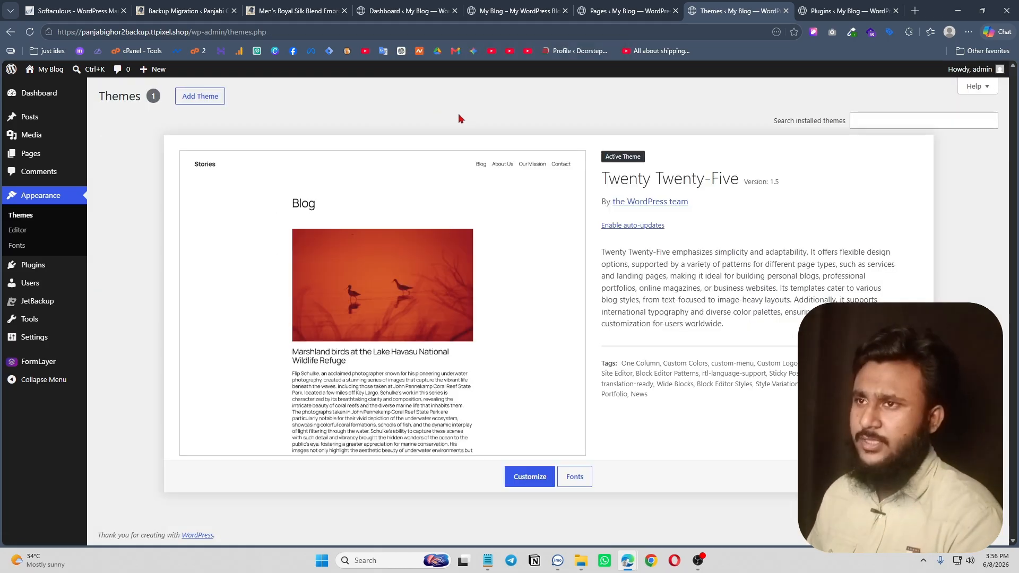
Install and activate the Astra theme from the popular themes on the My Blog site.
click(205, 98)
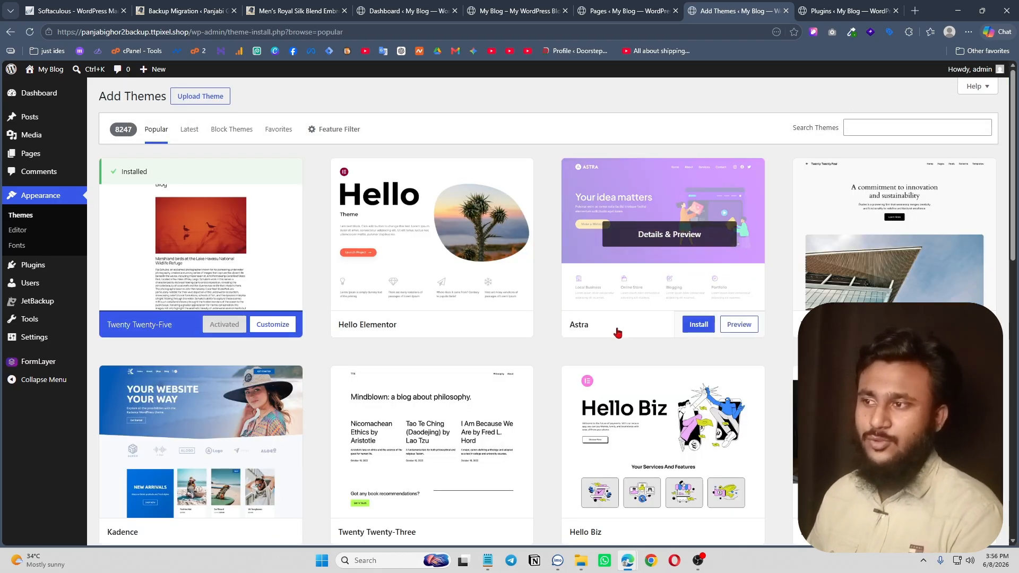
click(685, 324)
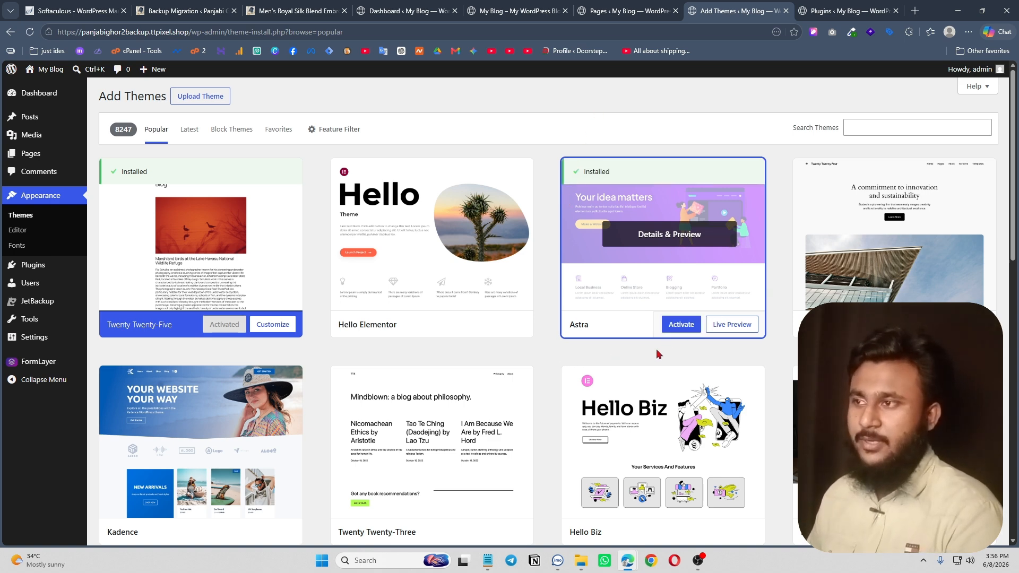
click(681, 325)
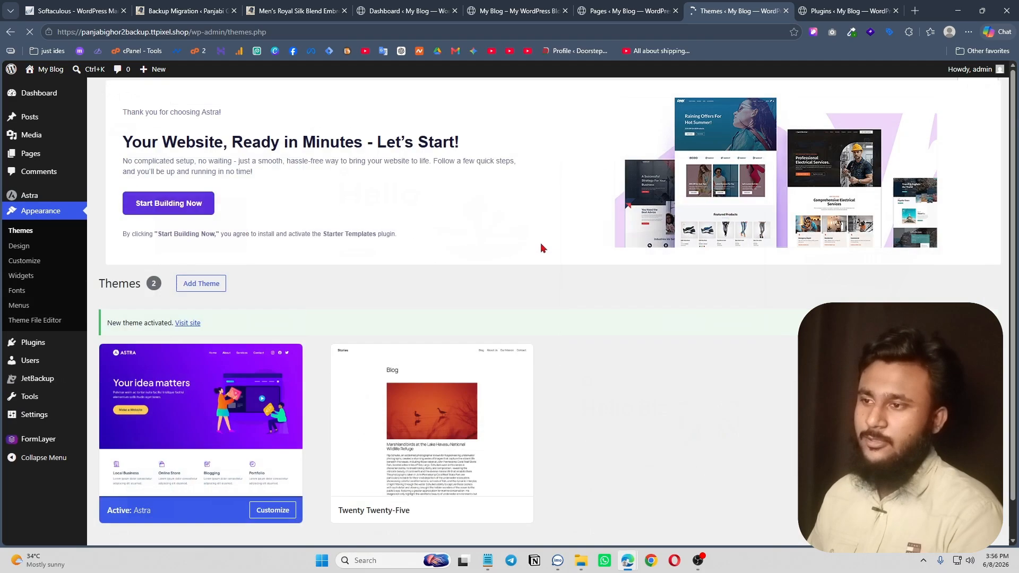
Delete the inactive Twenty Twenty-Five theme from the My Blog site.
scroll(394, 428, down, 1)
click(439, 419)
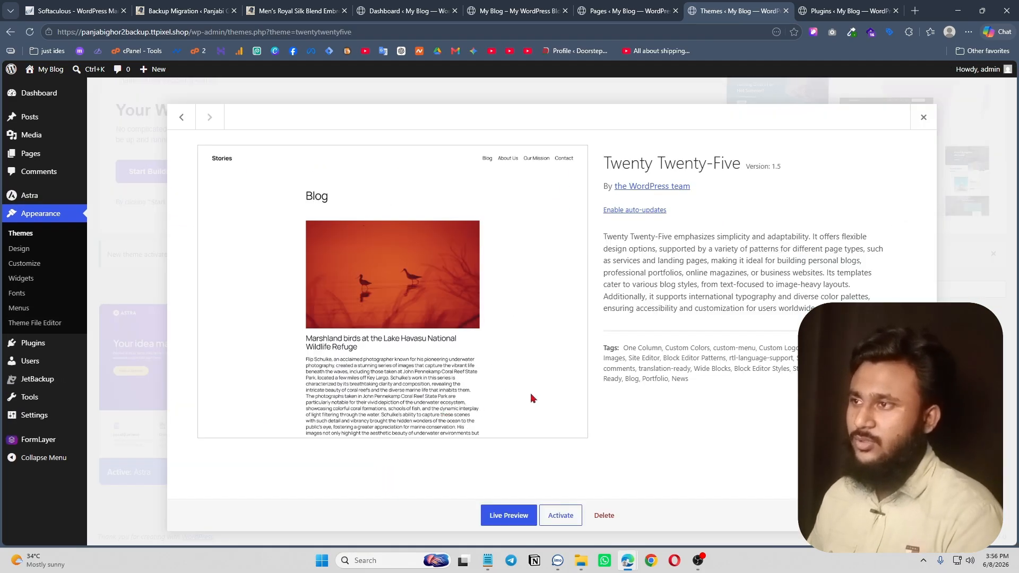
click(604, 515)
click(572, 124)
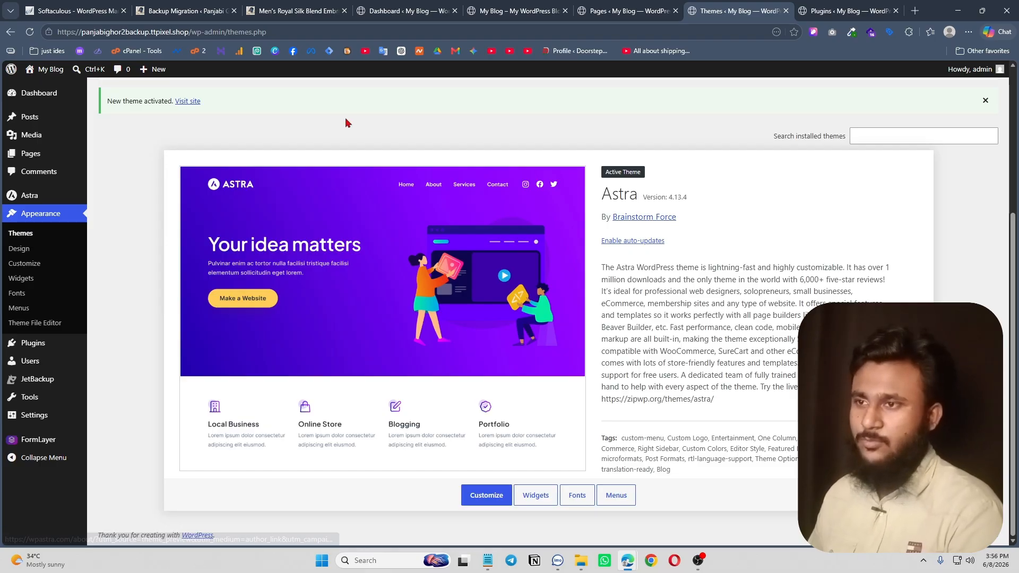
scroll(345, 122, up, 1)
scroll(503, 260, down, 1)
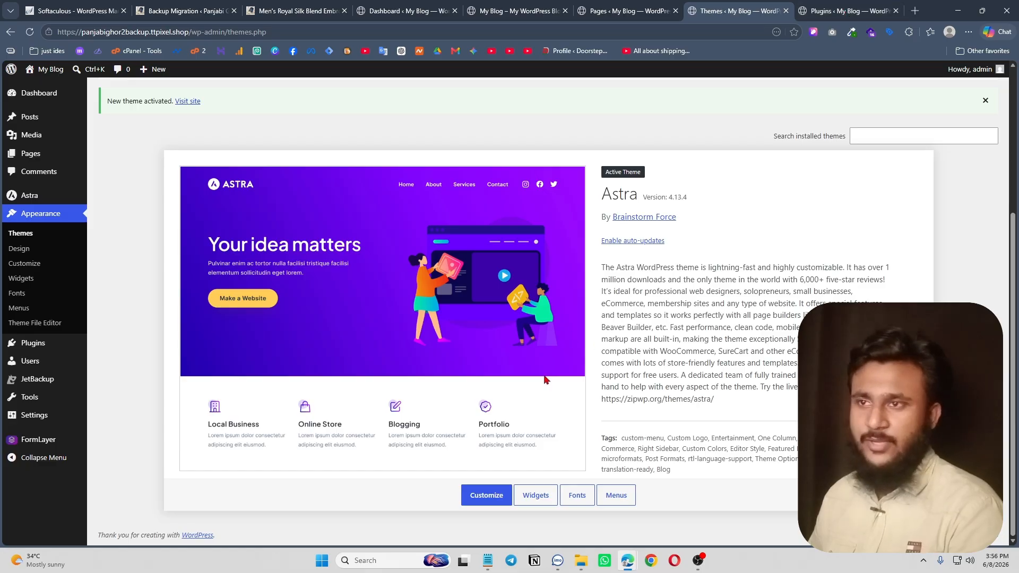
scroll(495, 283, up, 1)
scroll(495, 284, down, 1)
Deactivate all installed plugins of the My Blog site in bulk.
key(ctrl+Tab)
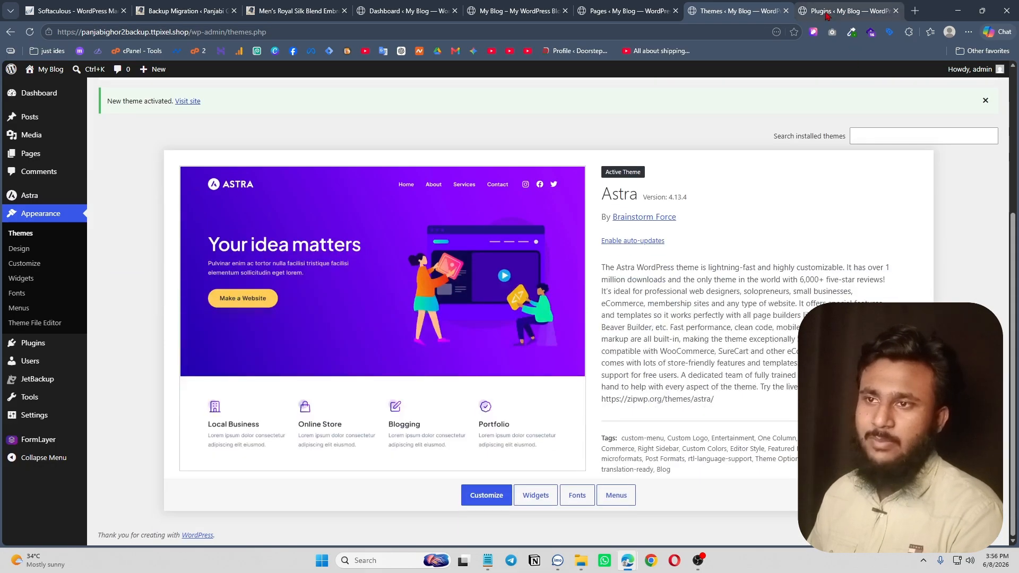
click(110, 165)
click(134, 143)
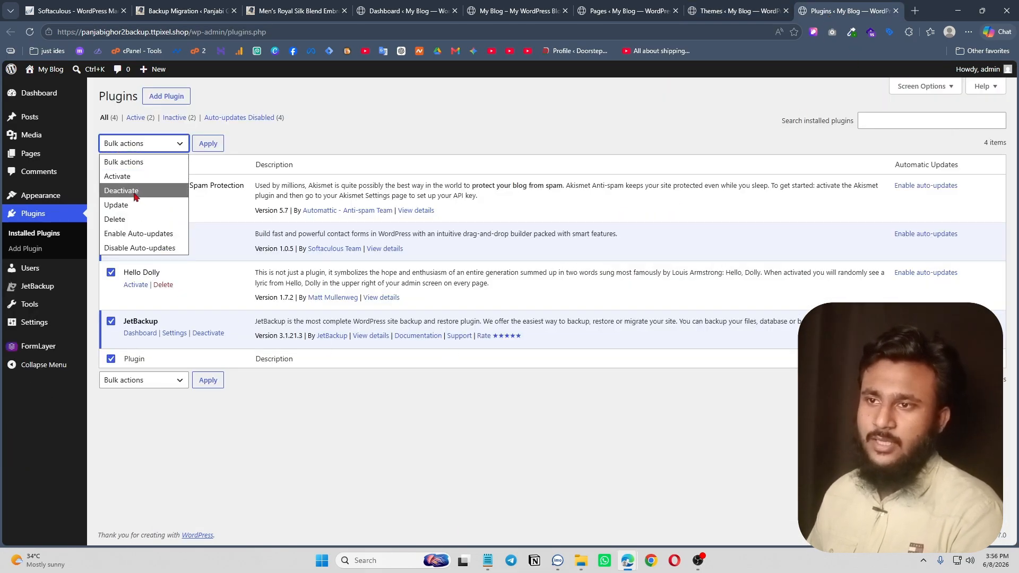
click(134, 192)
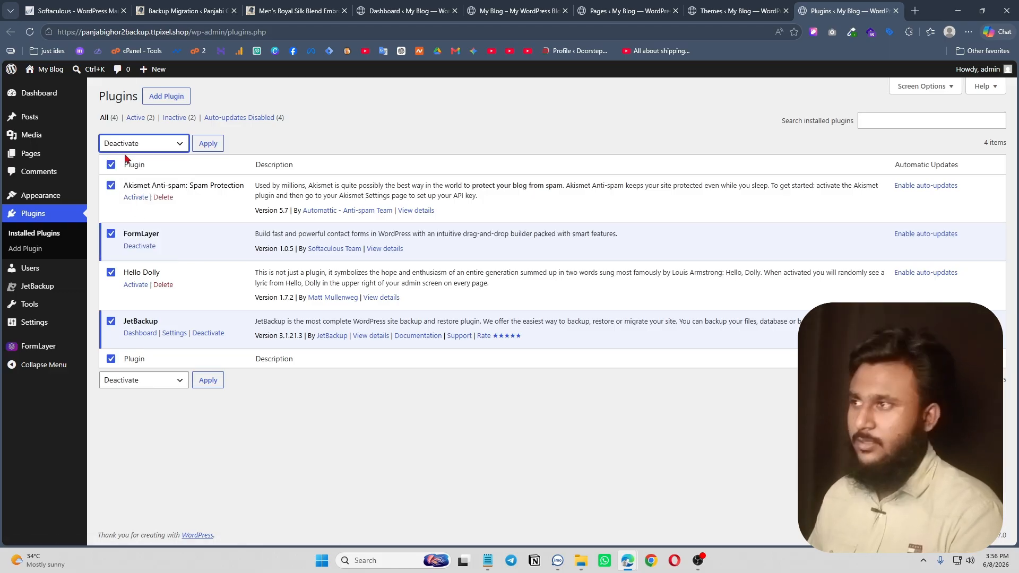
click(210, 143)
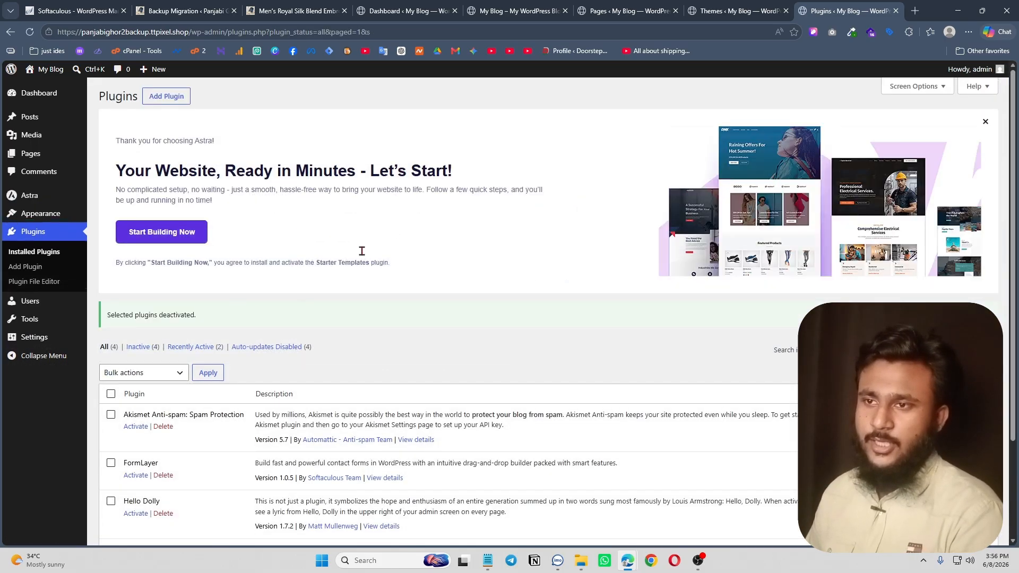
Delete the Akismet Anti-spam, FormLayer, Hello Dolly and JetBackup plugins in bulk, including their data.
scroll(359, 250, down, 3)
click(143, 249)
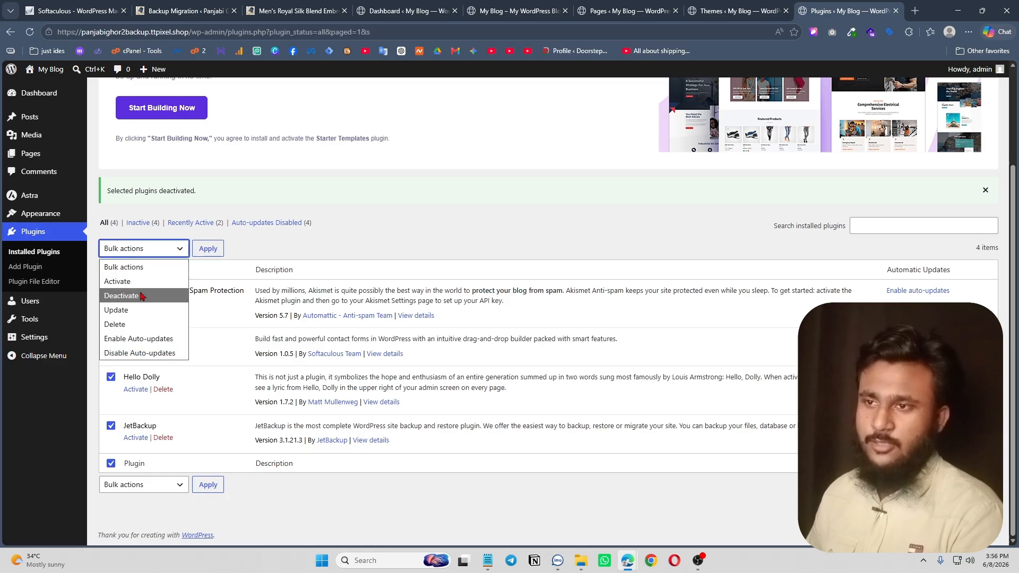
click(128, 325)
click(208, 248)
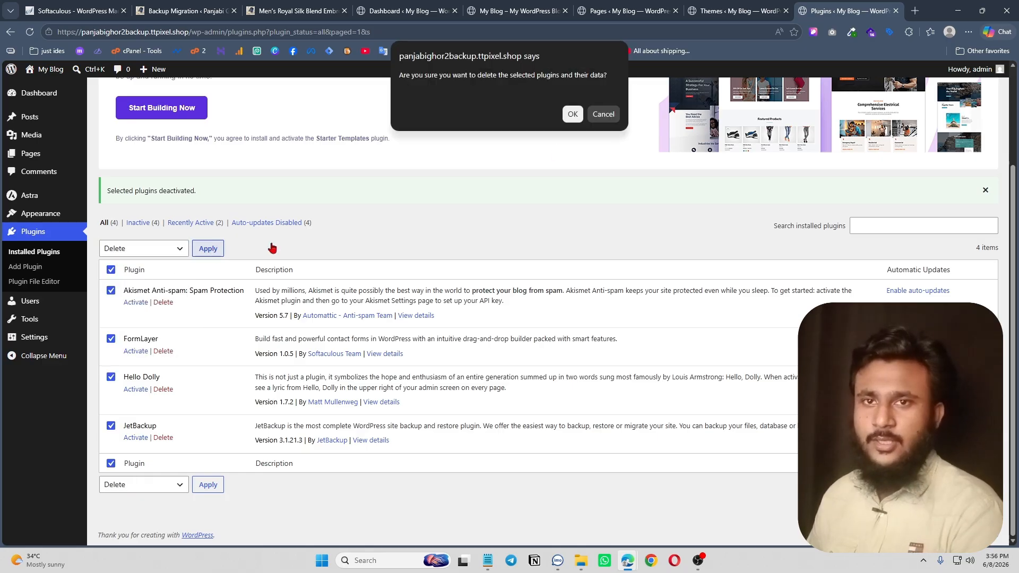
click(568, 120)
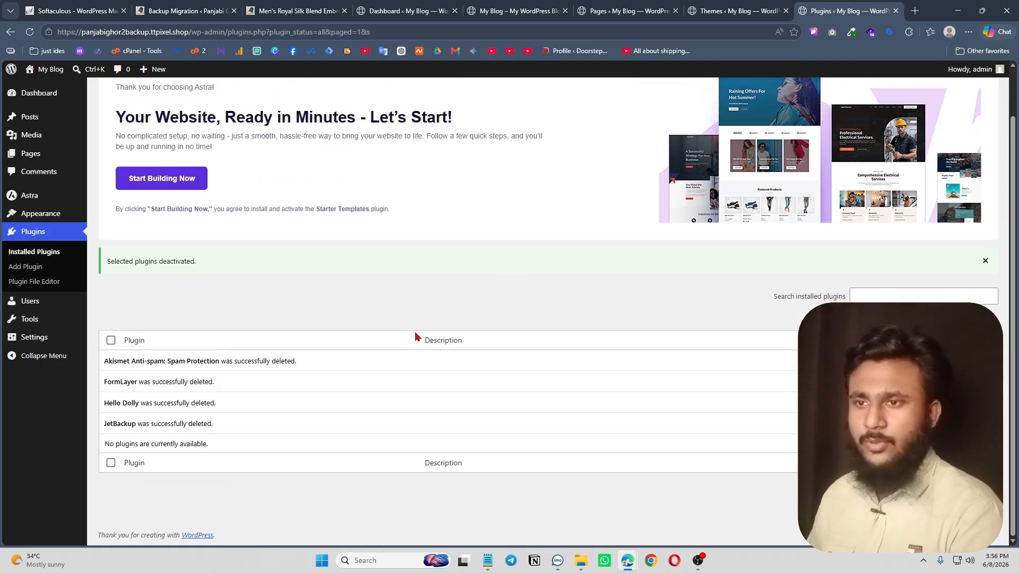
scroll(181, 366, up, 2)
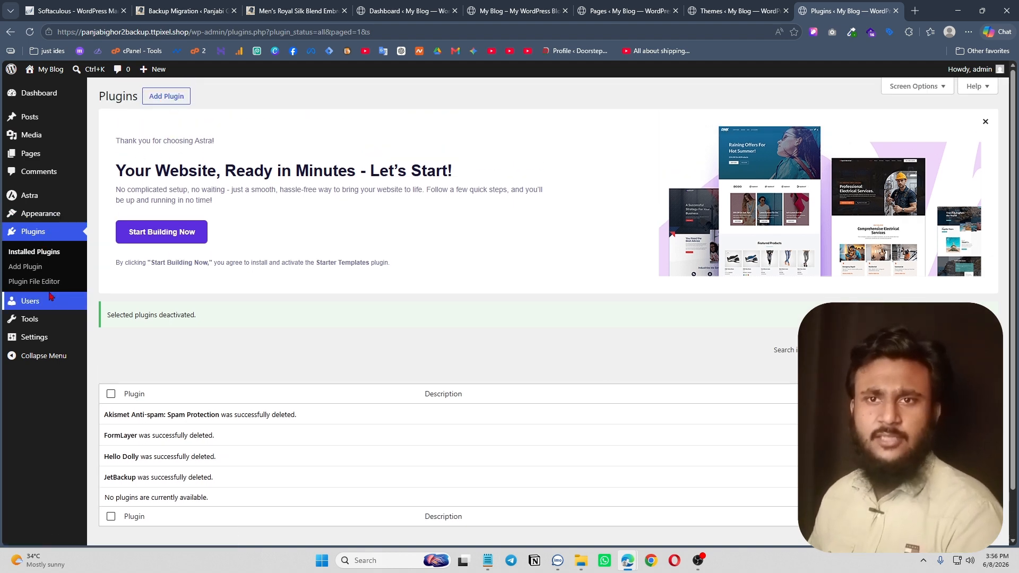
Search the plugin directory of the My Blog site for "backup" and check which backup plugin the Panjabi Ghor site uses.
click(35, 268)
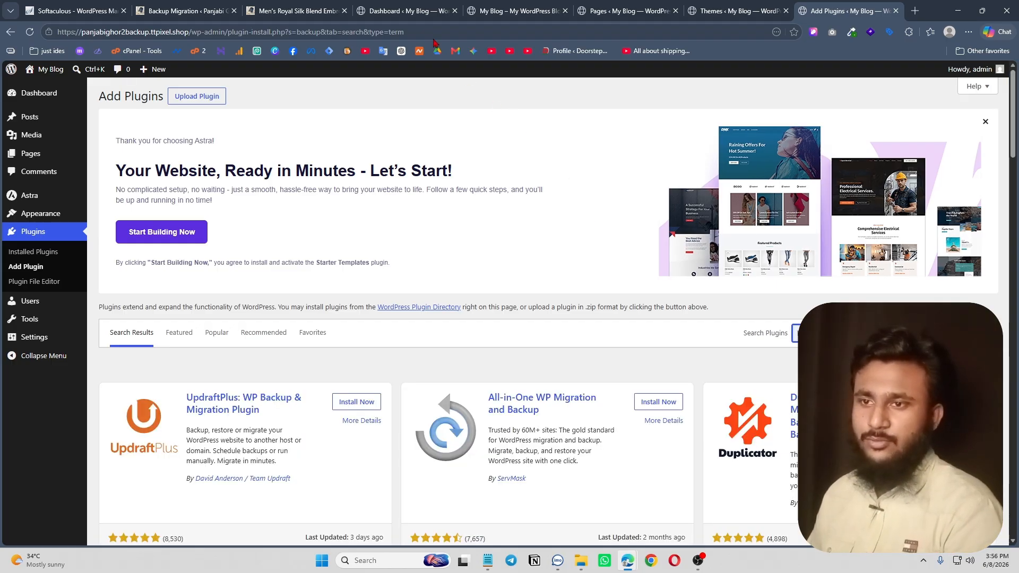
click(387, 6)
click(294, 7)
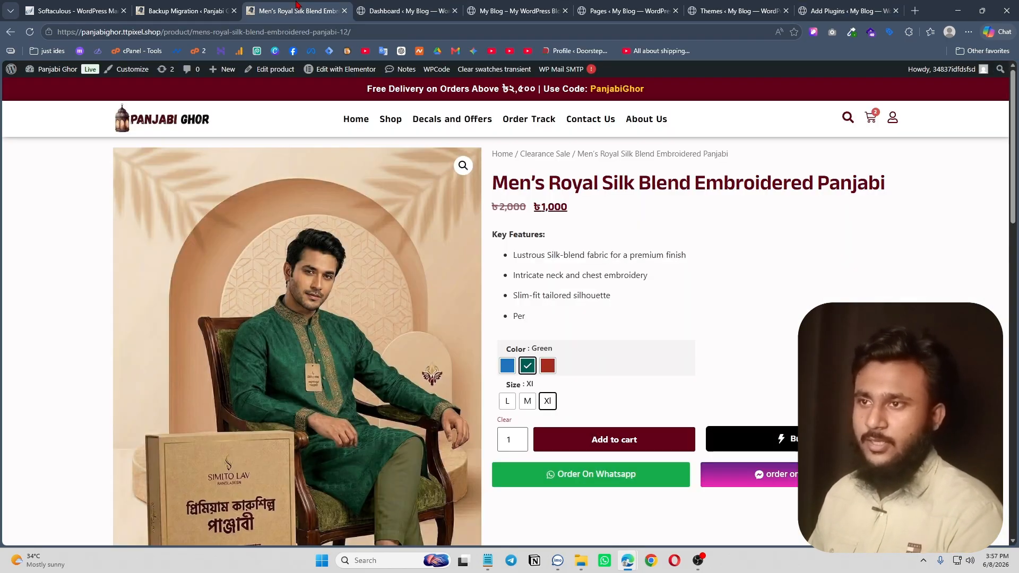
click(239, 6)
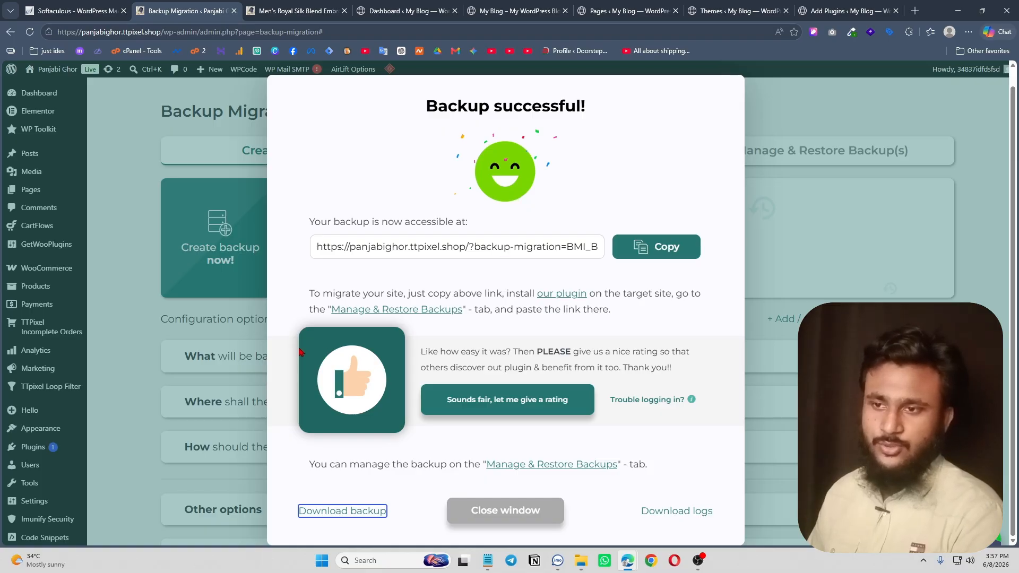
click(849, 10)
Install and activate the Backup Migration plugin by Inisev on the My Blog site.
scroll(507, 336, down, 5)
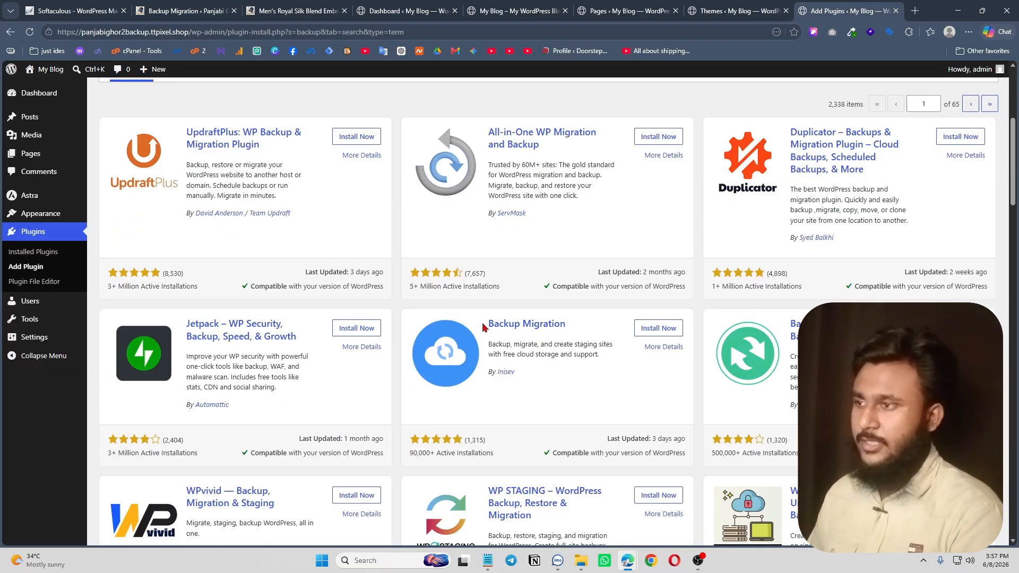
scroll(592, 335, up, 1)
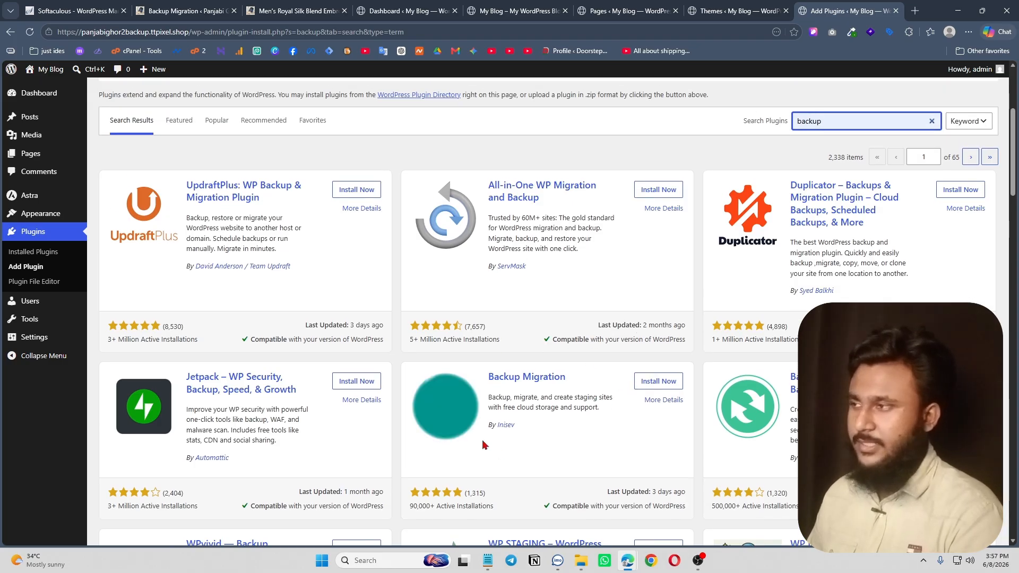
click(660, 385)
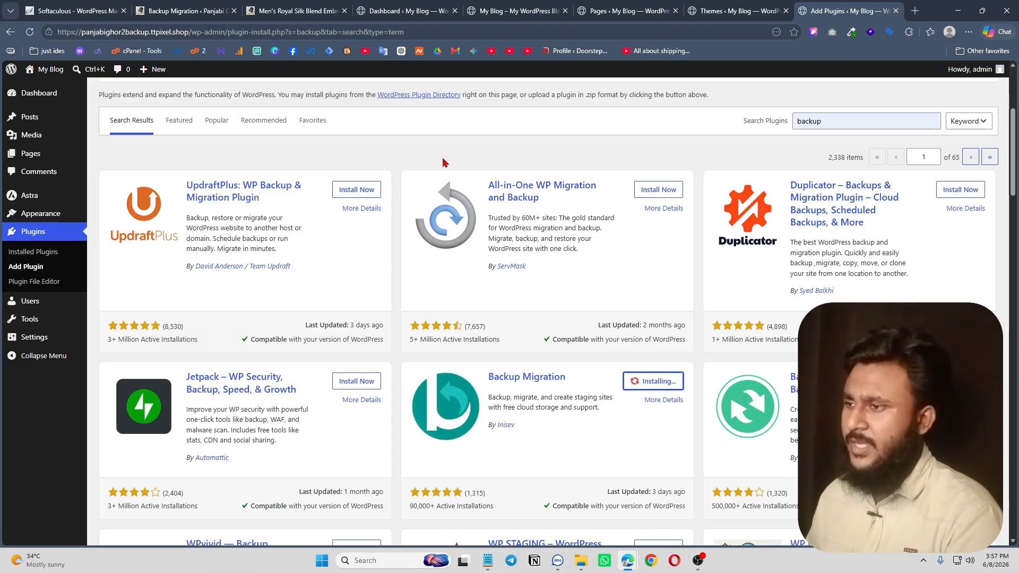
scroll(658, 297, down, 2)
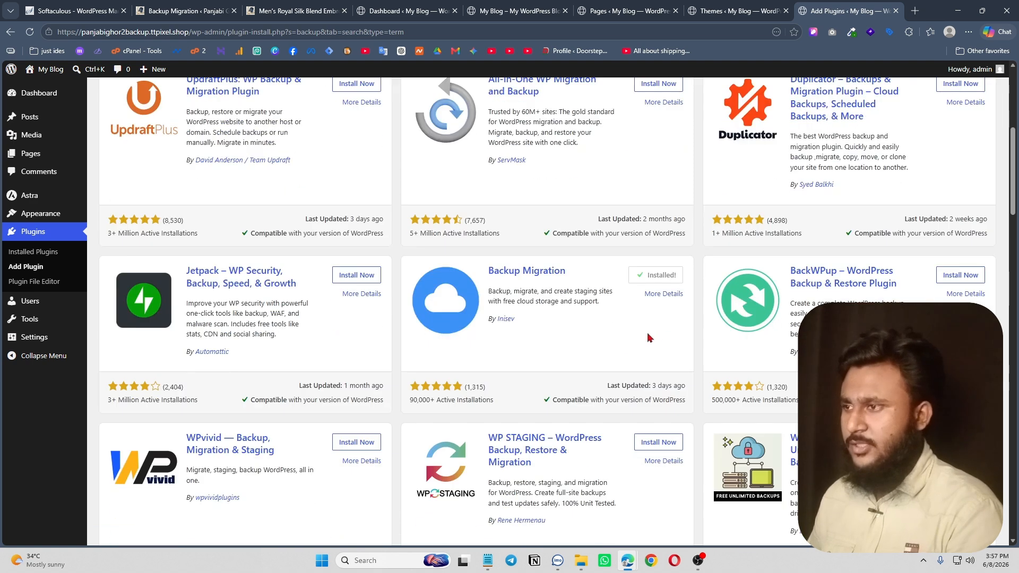
click(663, 275)
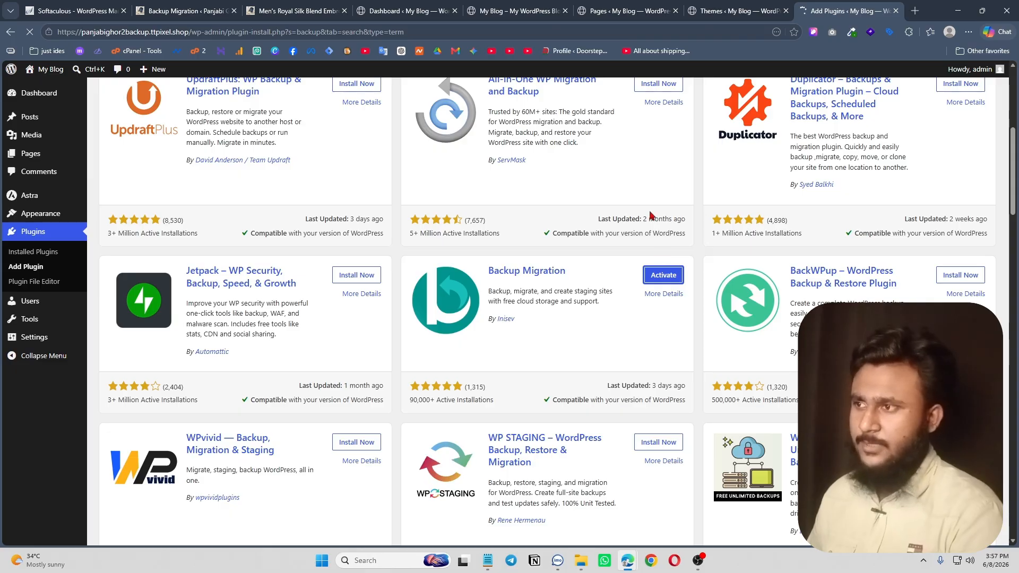
scroll(616, 305, down, 3)
scroll(616, 302, up, 4)
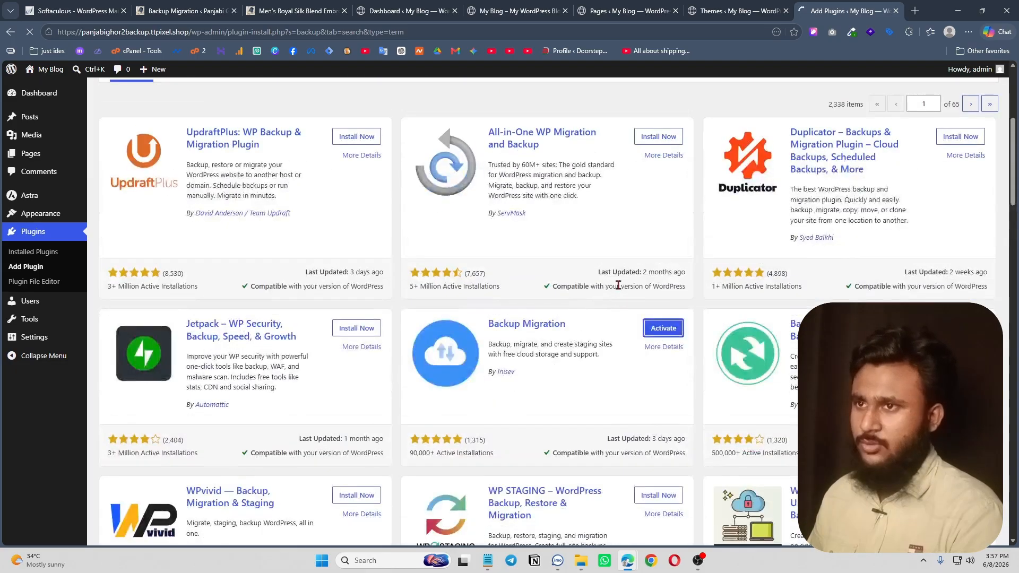
scroll(618, 276, up, 4)
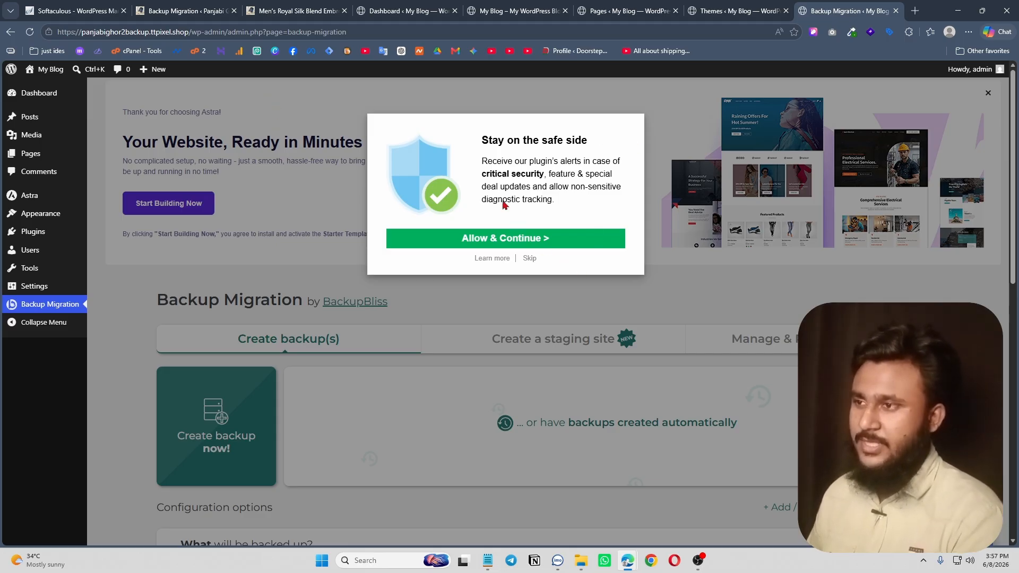
Allow Backup Migration's security alerts and diagnostic tracking, and look over its backup creation page.
click(546, 238)
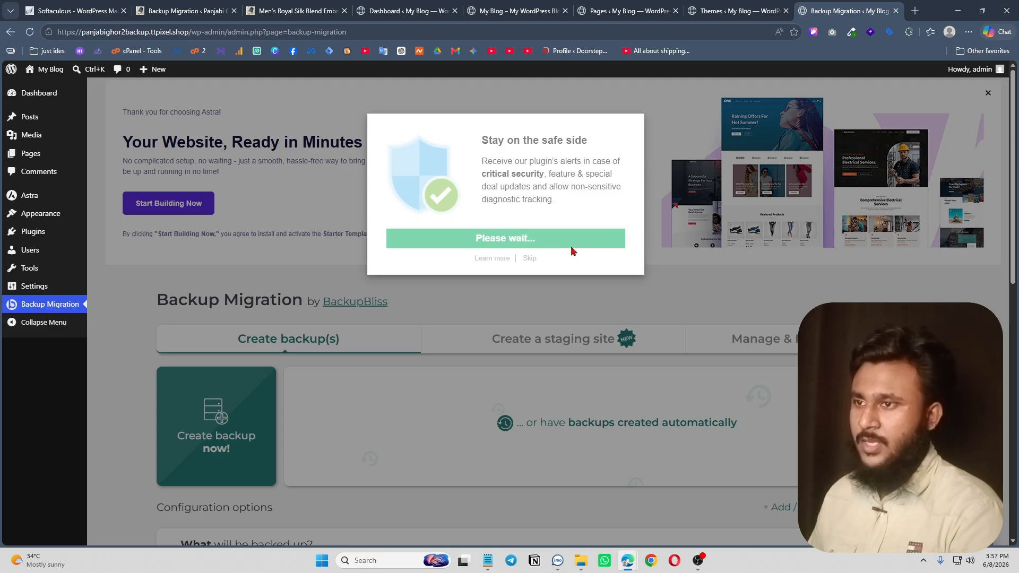
scroll(550, 304, down, 5)
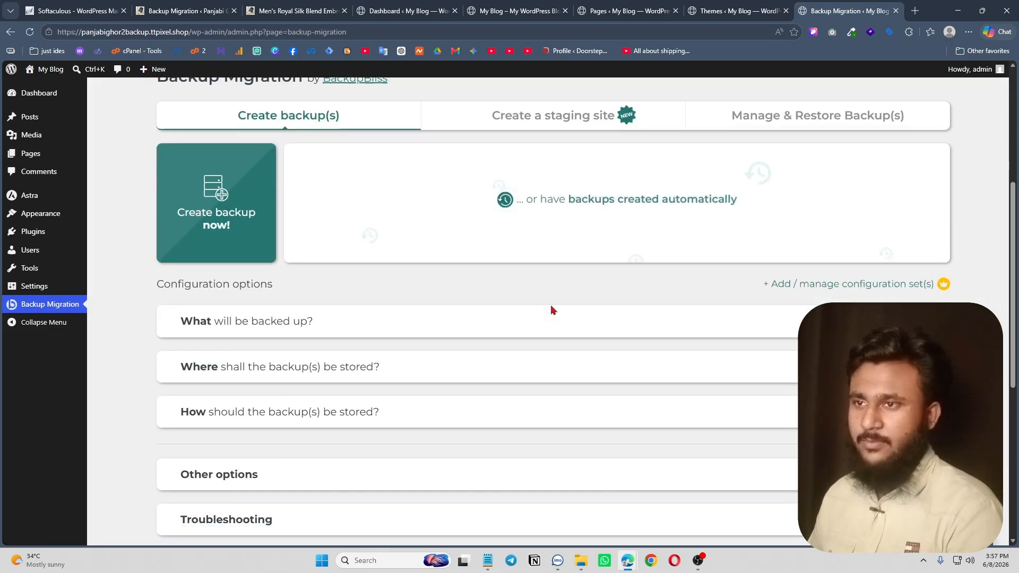
scroll(475, 339, up, 4)
scroll(429, 361, down, 10)
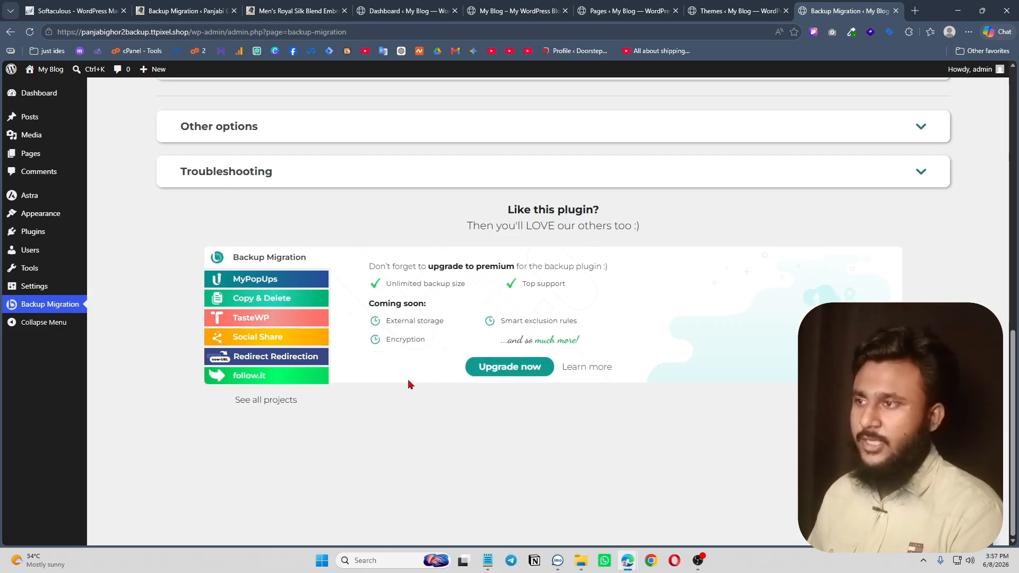
scroll(407, 379, up, 10)
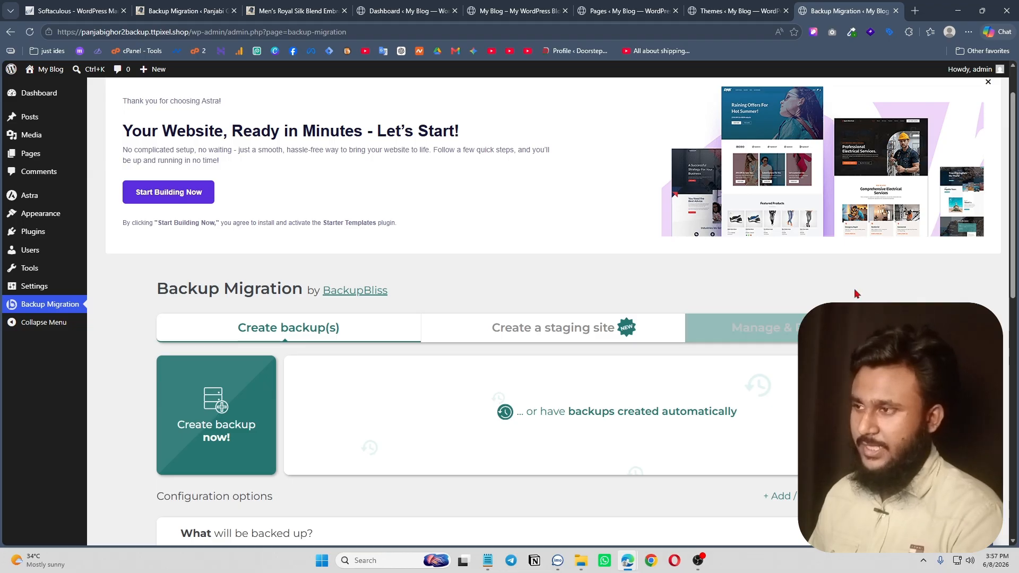
Open the backup management and restore area of Backup Migration and expand the Super-quick migration section.
scroll(856, 293, down, 1)
click(822, 275)
scroll(742, 242, down, 2)
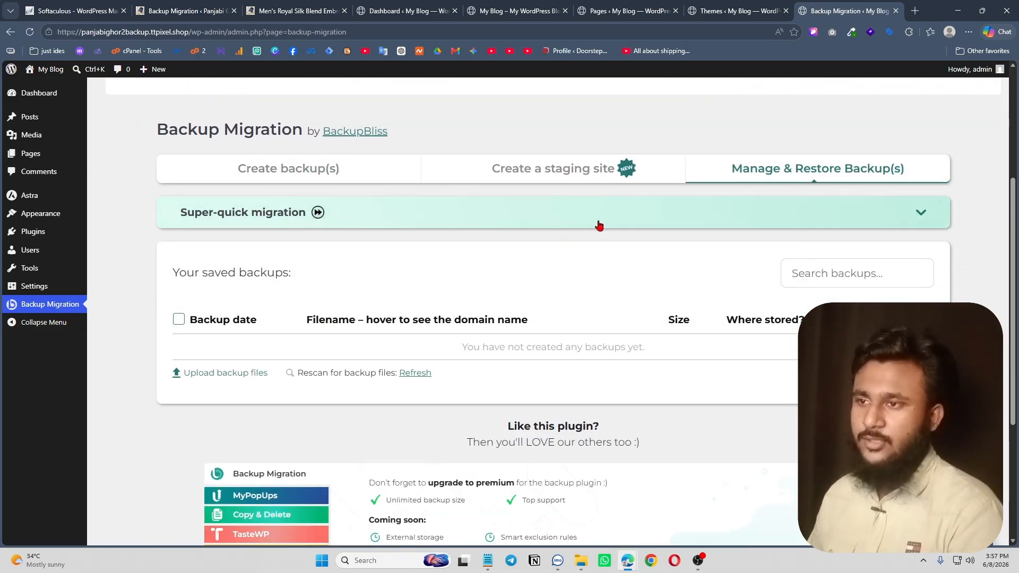
click(794, 223)
scroll(584, 148, down, 1)
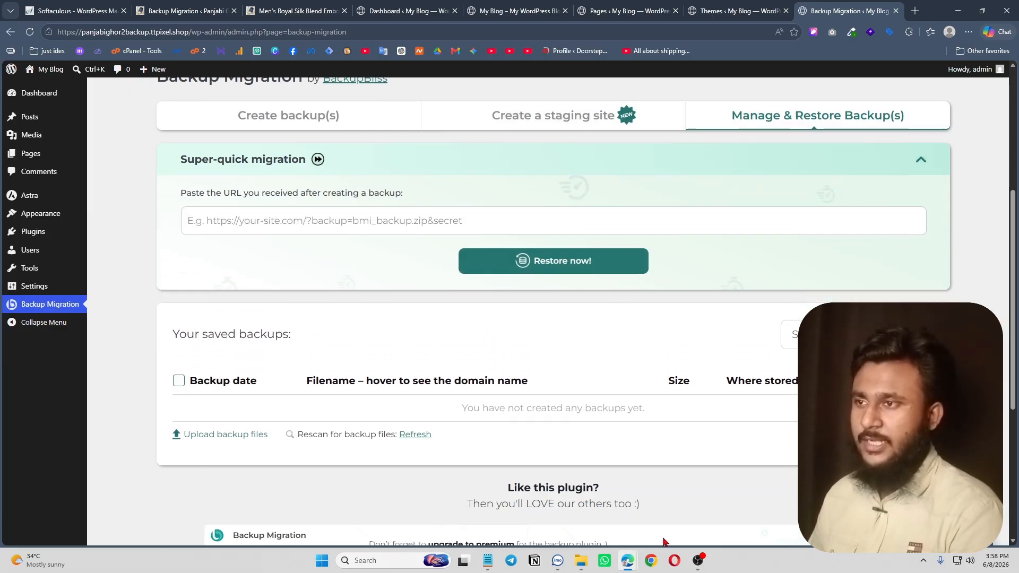
Check the Downloads folder for the backup file, copy the Panjabi Ghor site's backup link, and return to My Blog's restore page.
click(581, 560)
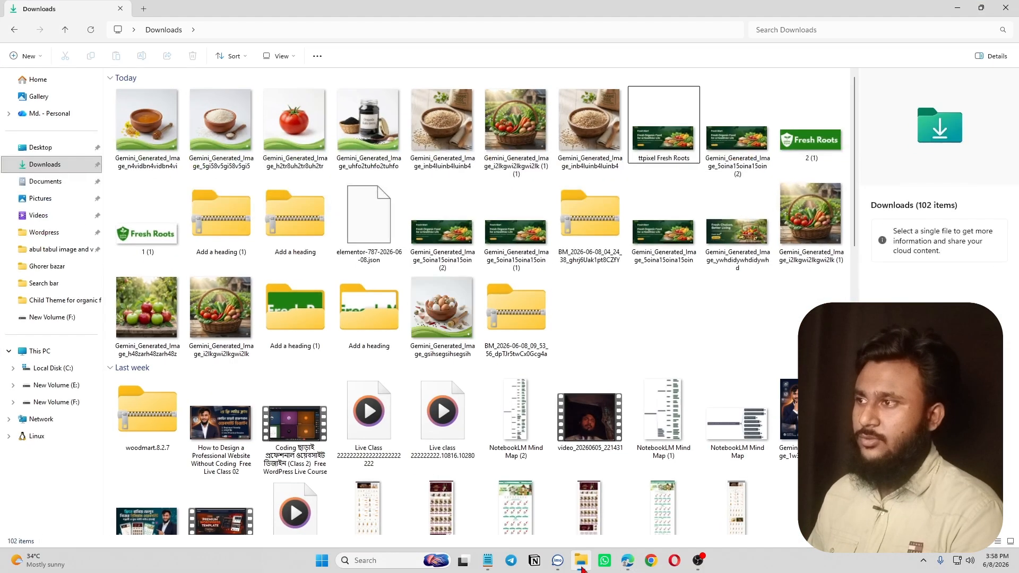
click(954, 9)
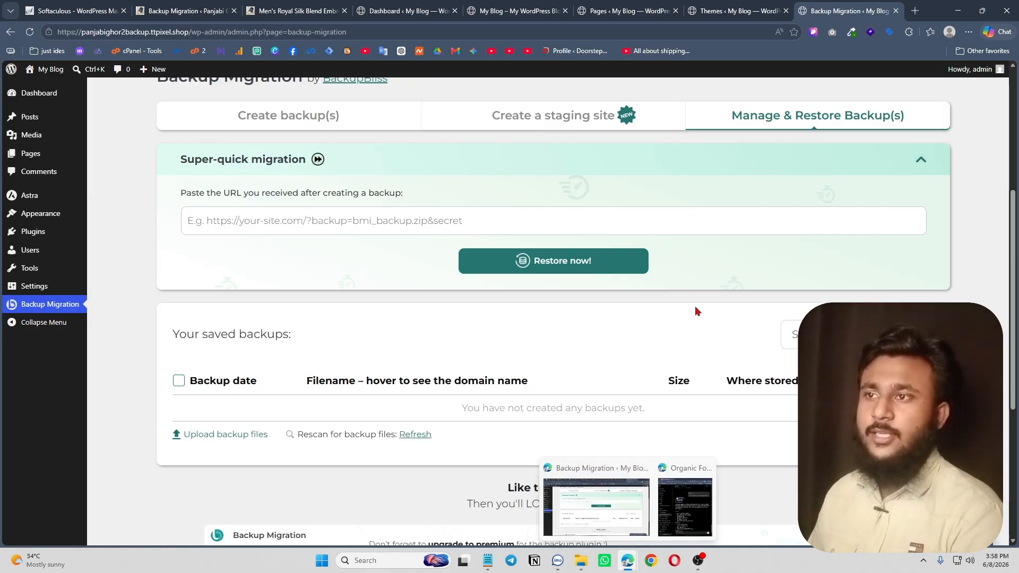
click(184, 11)
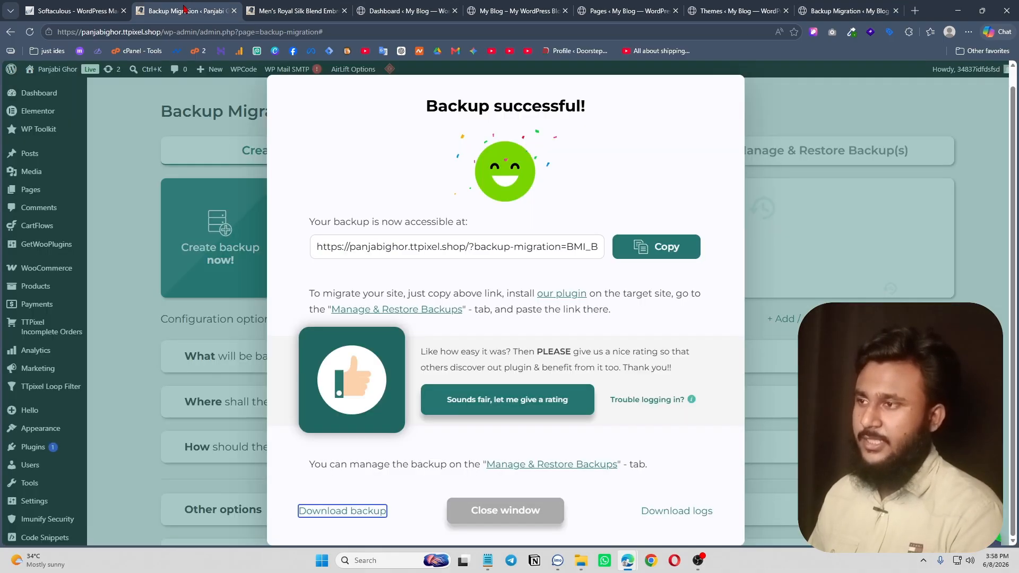
click(668, 253)
scroll(546, 354, down, 1)
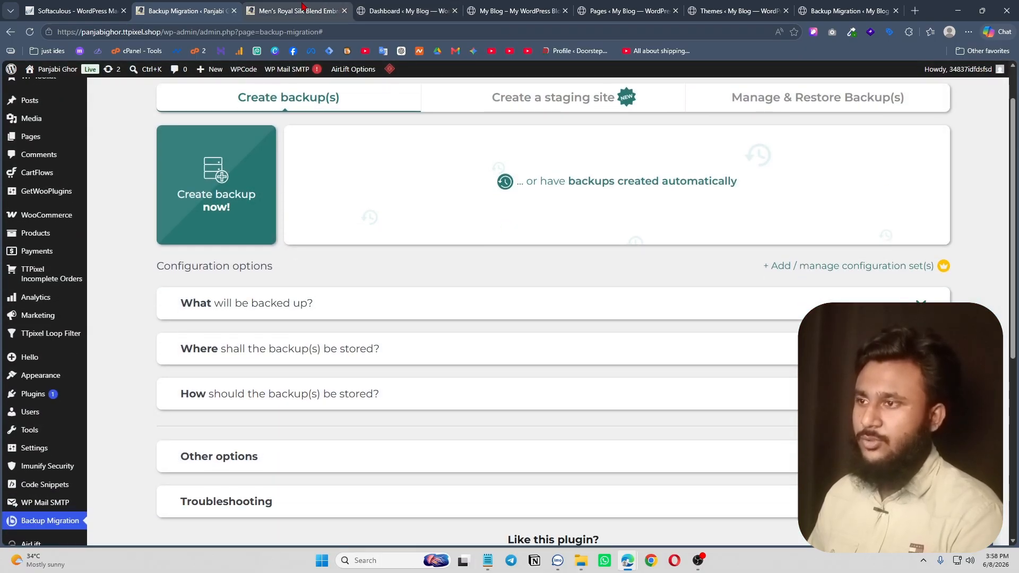
click(846, 10)
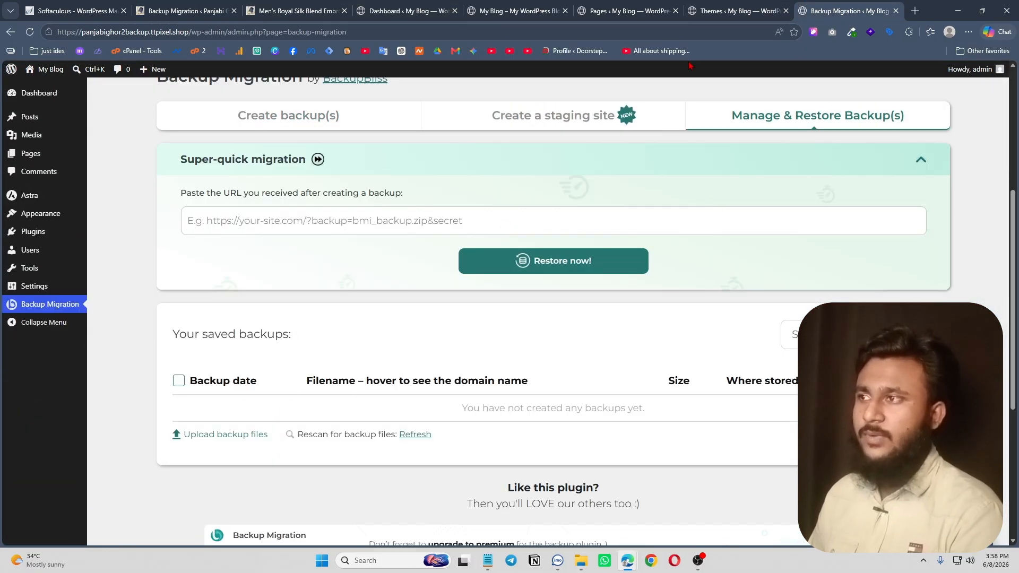
Close the Pages and Themes browser tabs of the My Blog site, keeping its Backup Migration restore page open.
click(663, 11)
click(675, 11)
click(675, 10)
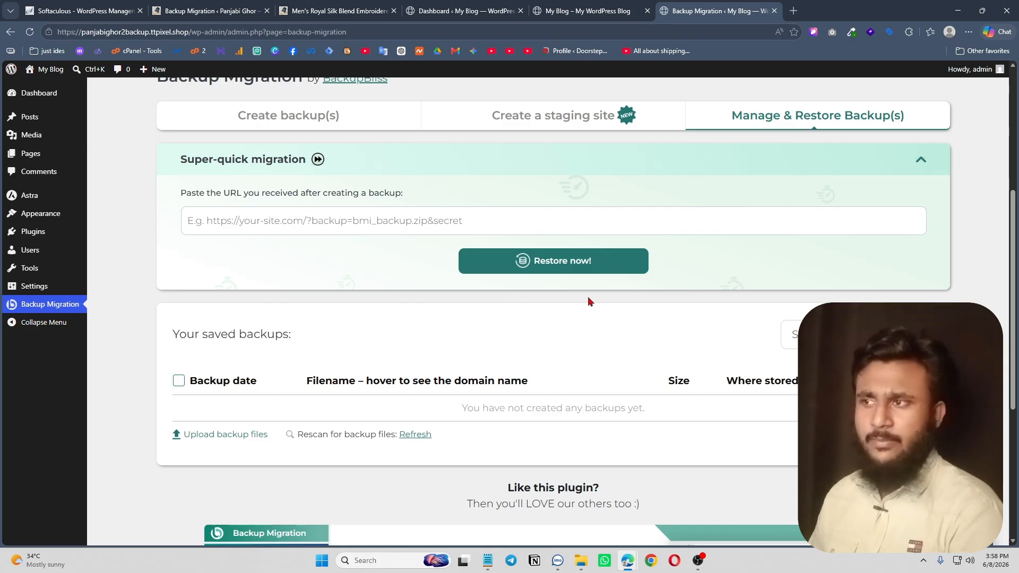
scroll(538, 232, up, 1)
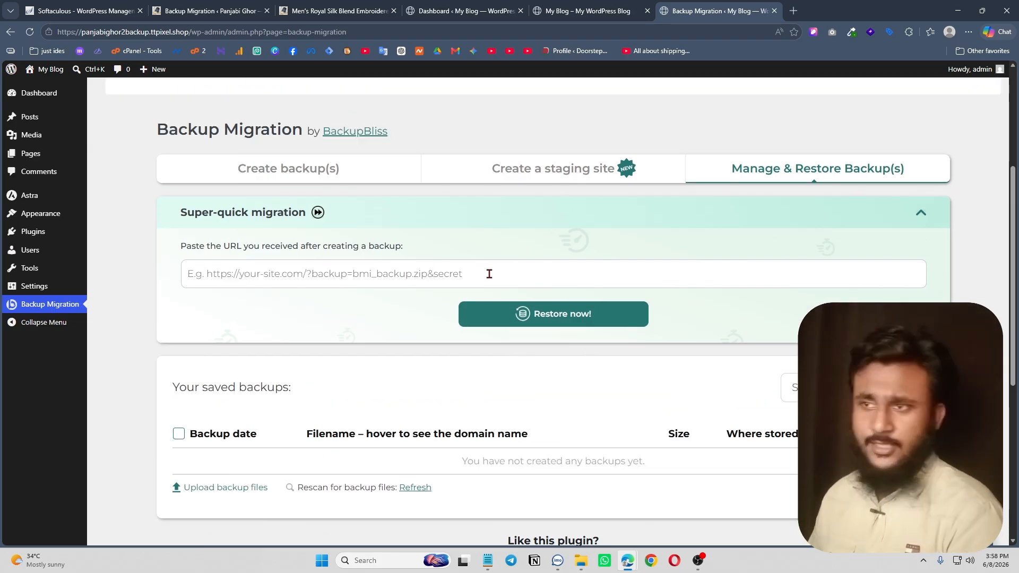
scroll(531, 265, down, 2)
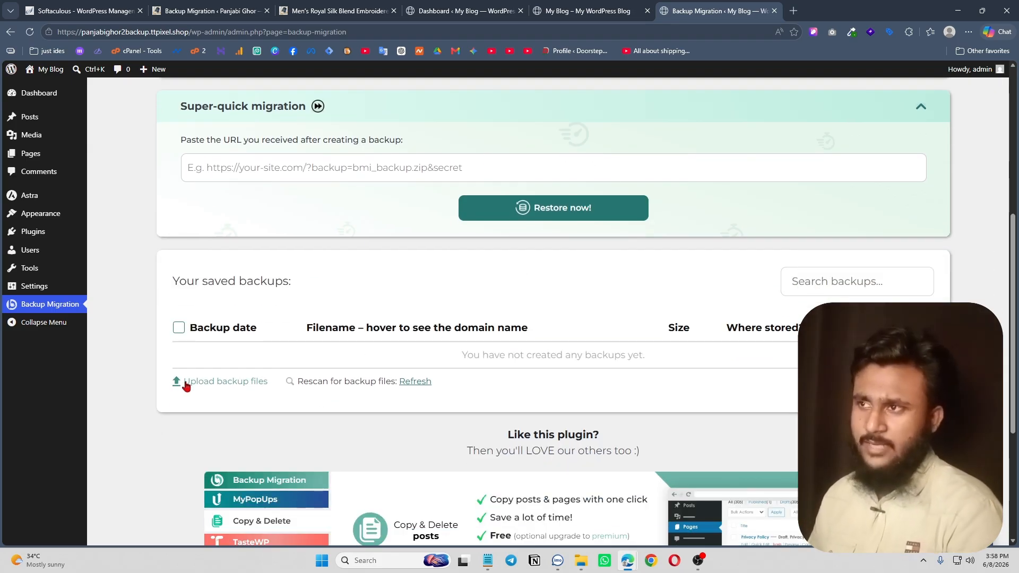
Open the backup file upload area below the saved backups list and look over its upload options.
click(239, 386)
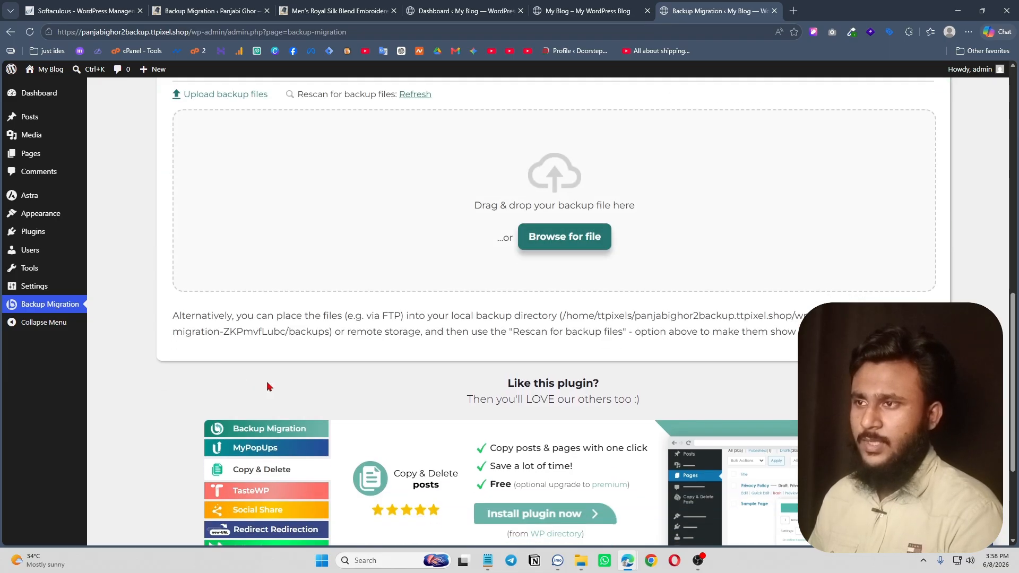
scroll(379, 243, up, 6)
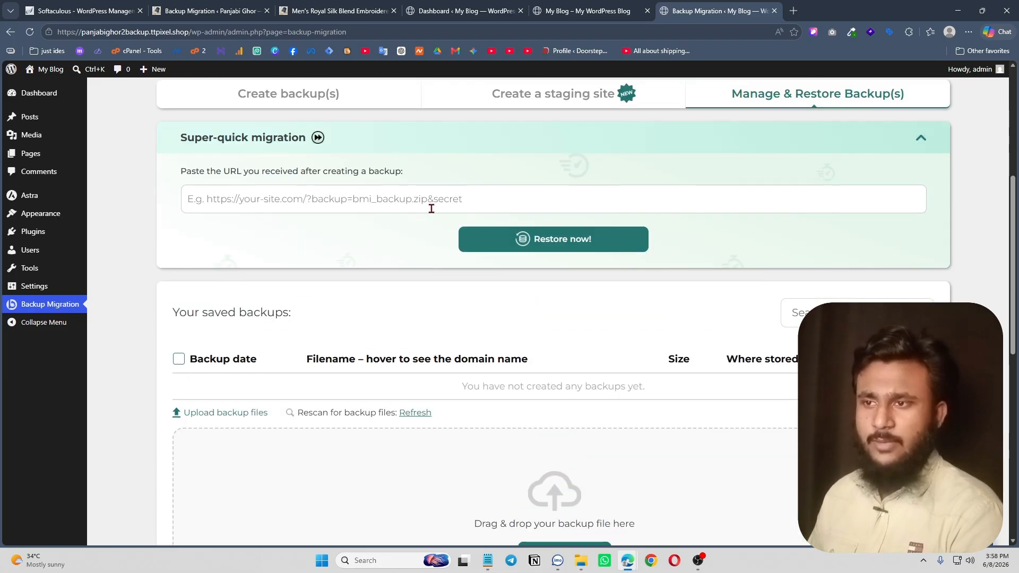
scroll(420, 338, down, 2)
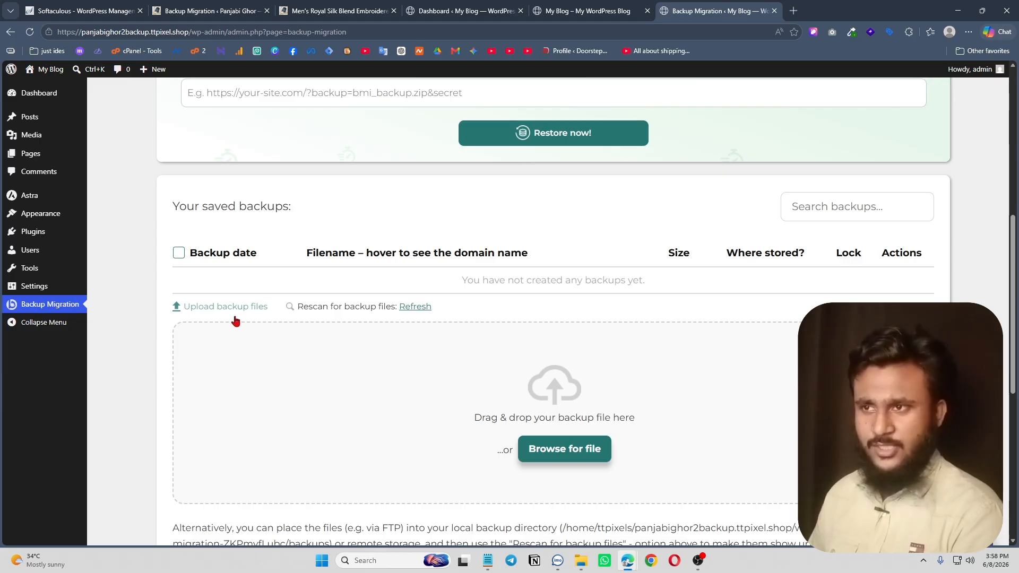
scroll(338, 340, down, 2)
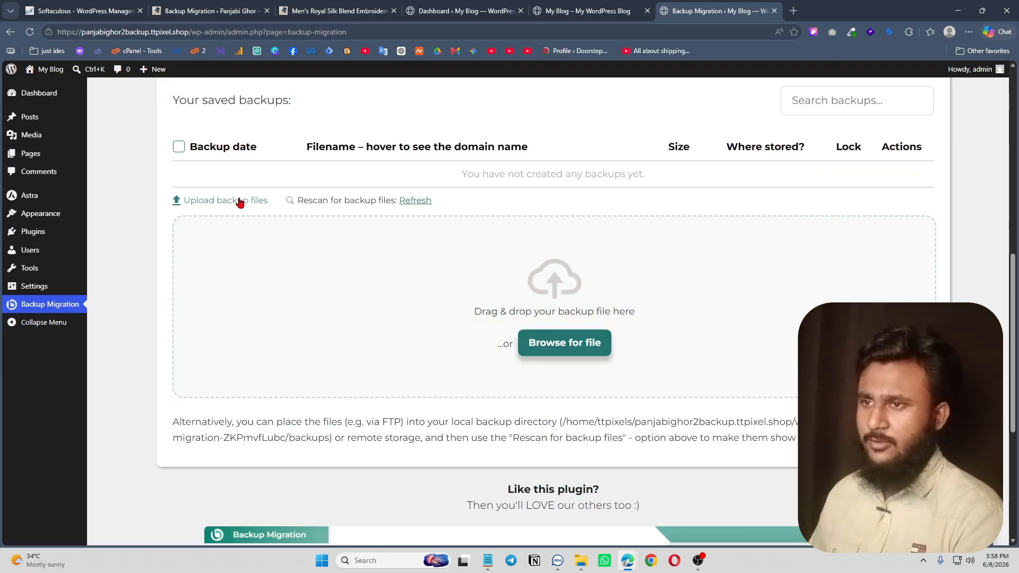
click(236, 201)
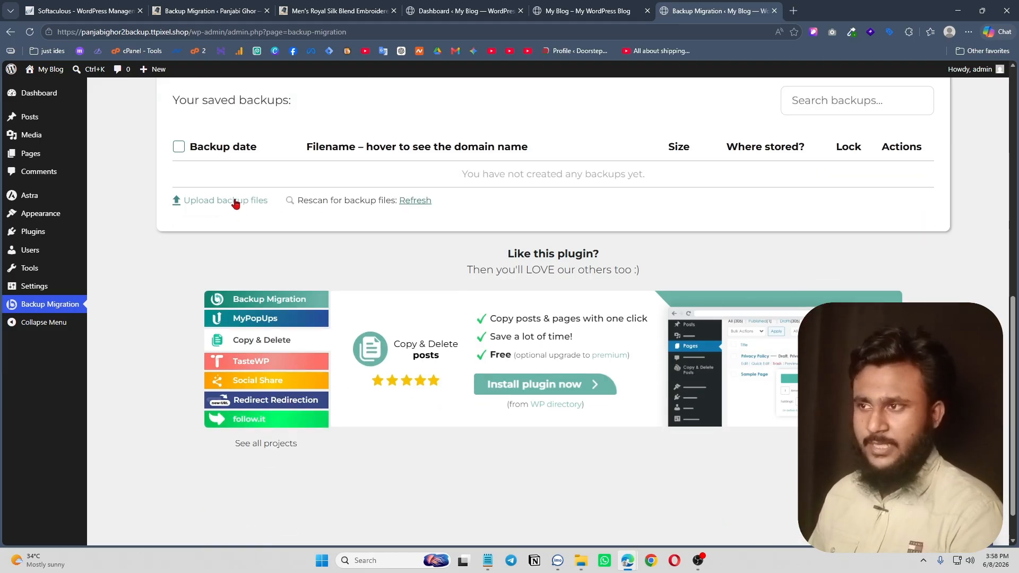
click(234, 201)
scroll(477, 180, down, 2)
scroll(587, 281, up, 1)
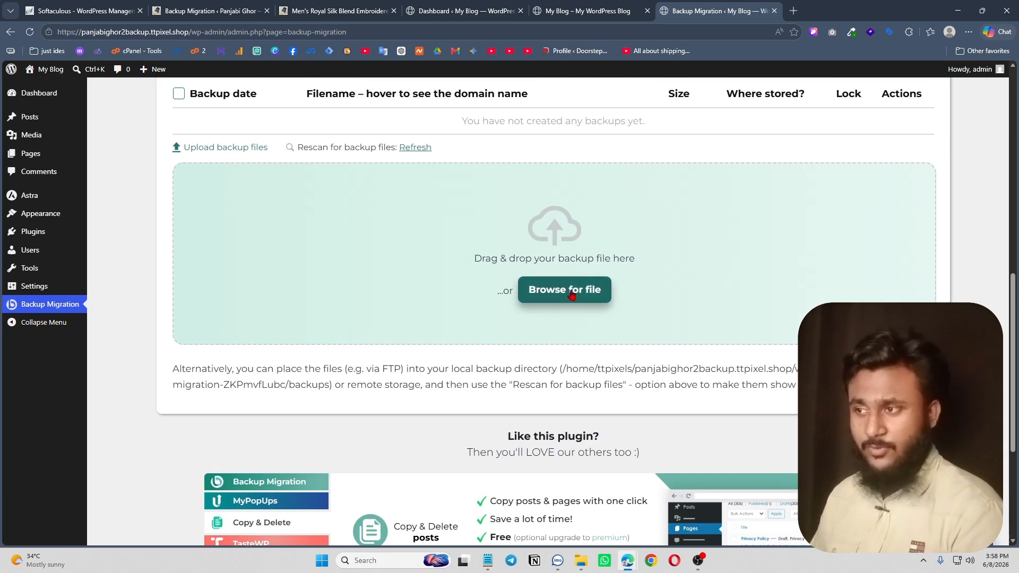
Try to upload the backup archive BM_2026-06-08_09_53_56_dpTJr5twCx0Gcg4a from the Downloads folder and check the upload progress.
click(571, 294)
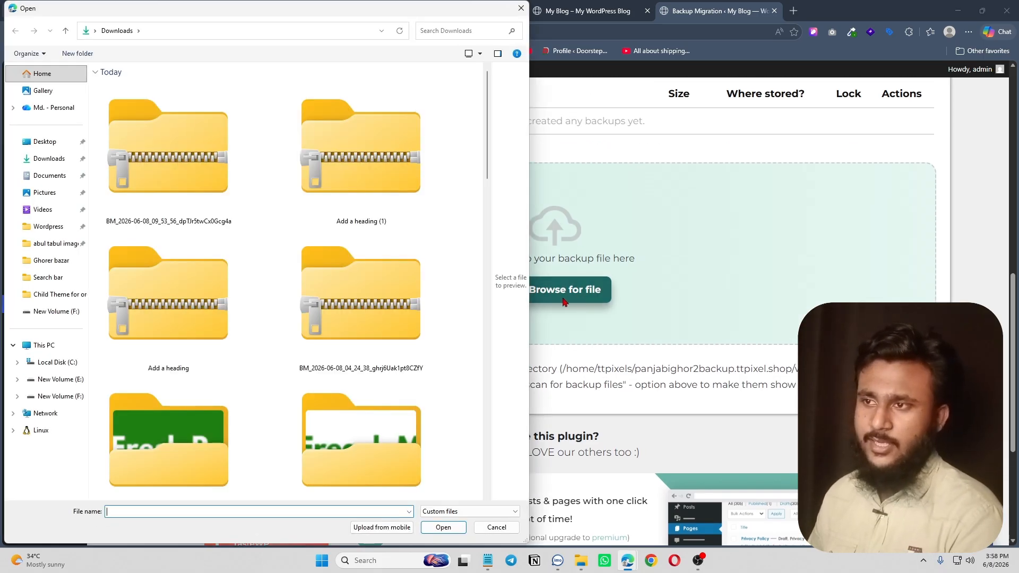
click(153, 165)
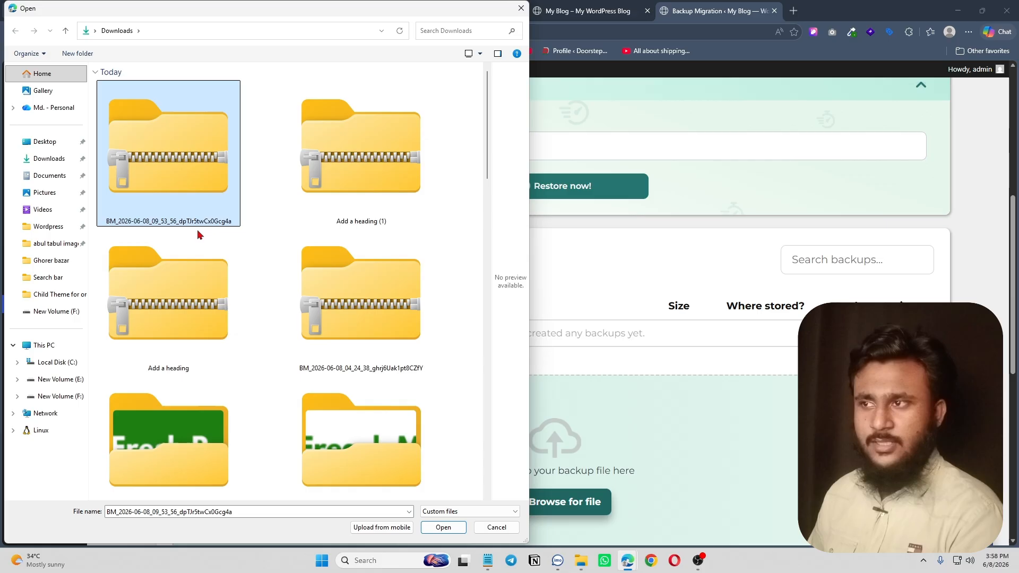
click(444, 527)
scroll(444, 273, down, 3)
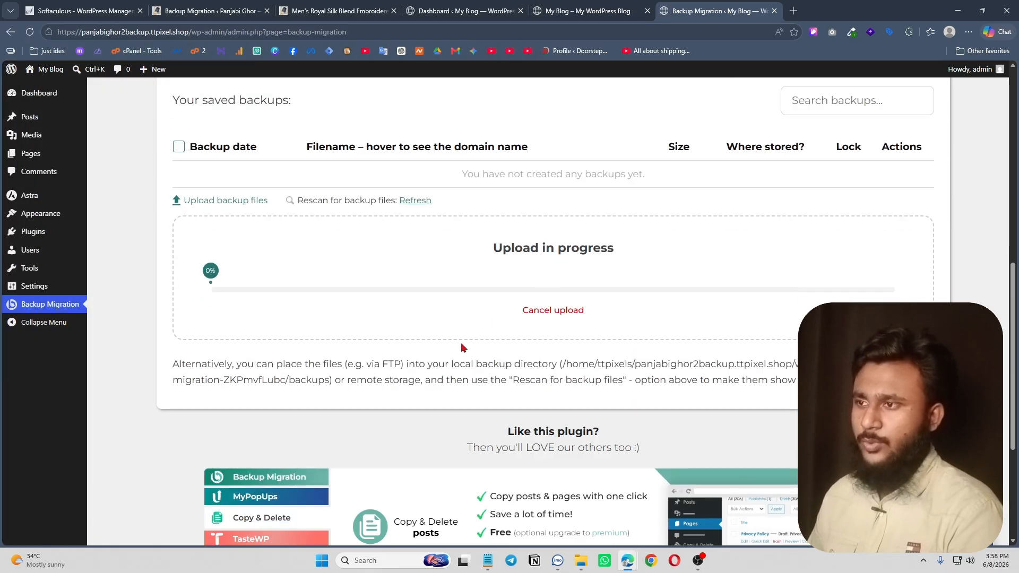
scroll(484, 275, down, 1)
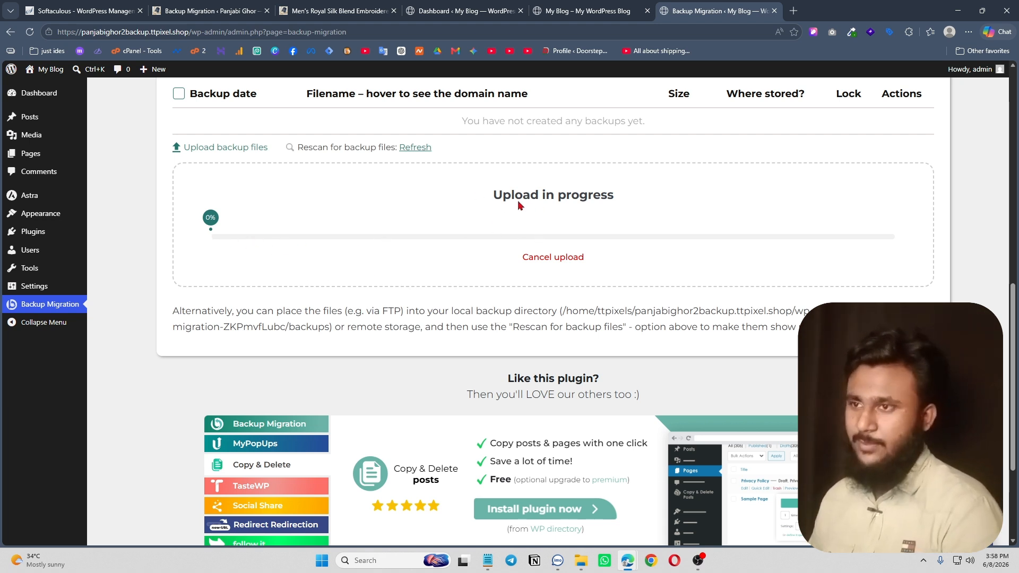
scroll(518, 223, up, 1)
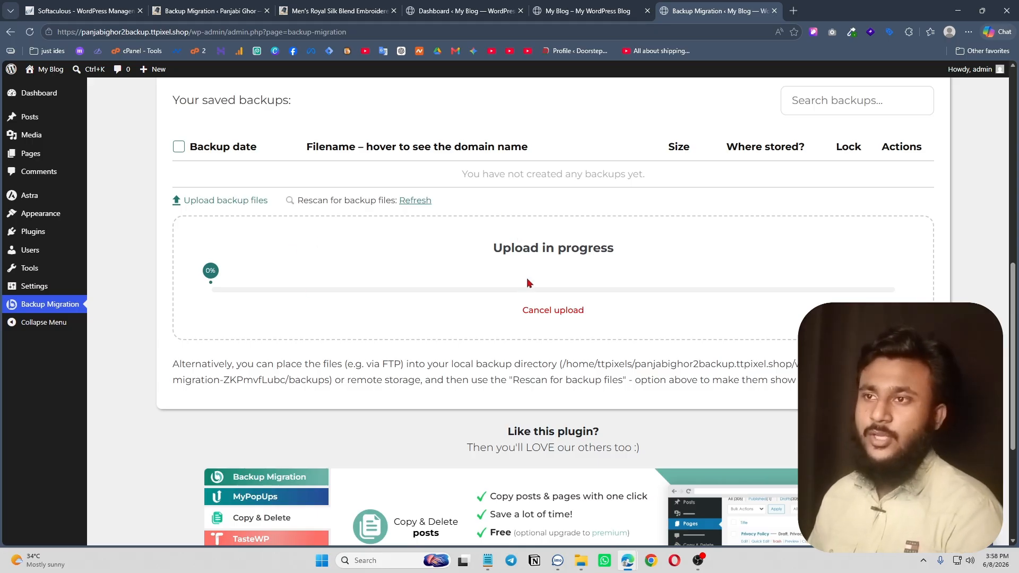
scroll(459, 173, up, 4)
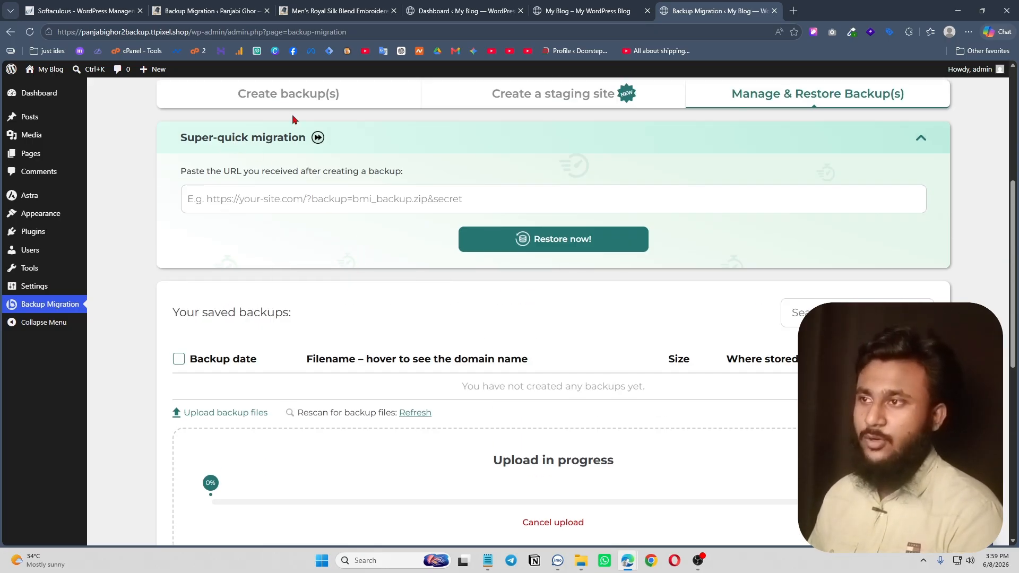
Open ttpixel.shop in a new browser tab and examine the website templates under Featured Products.
click(335, 11)
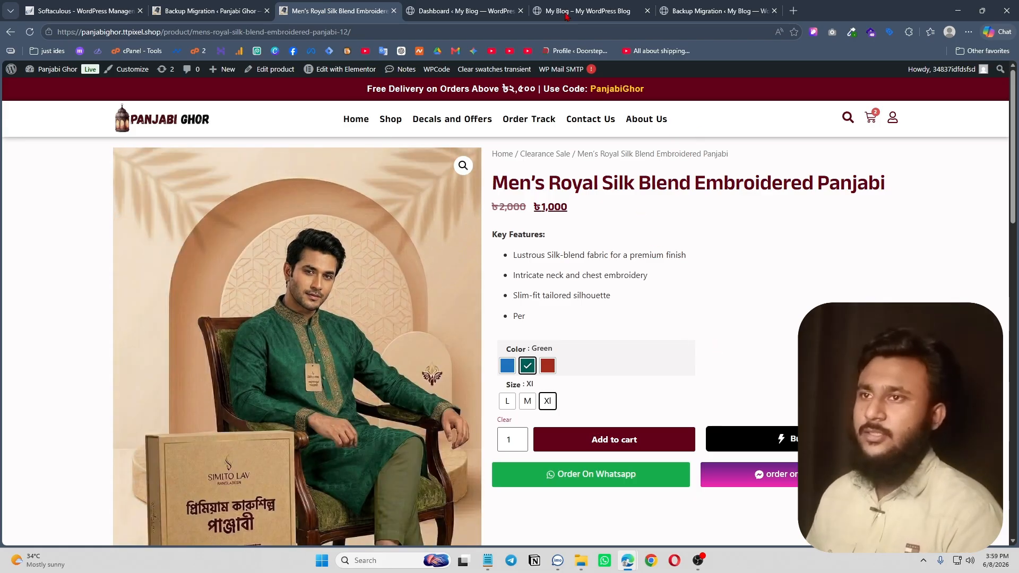
click(793, 11)
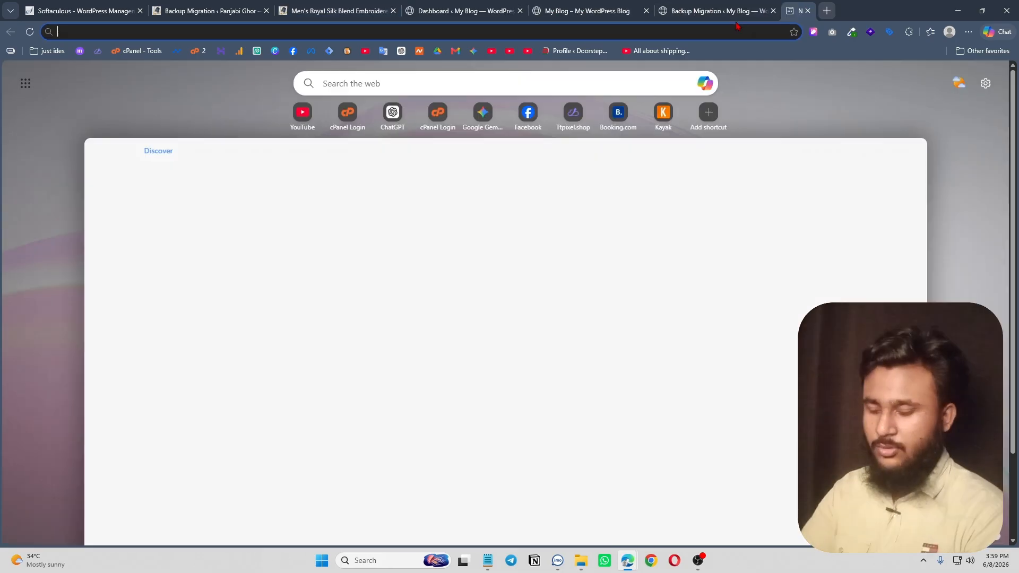
click(636, 35)
text(ttpi)
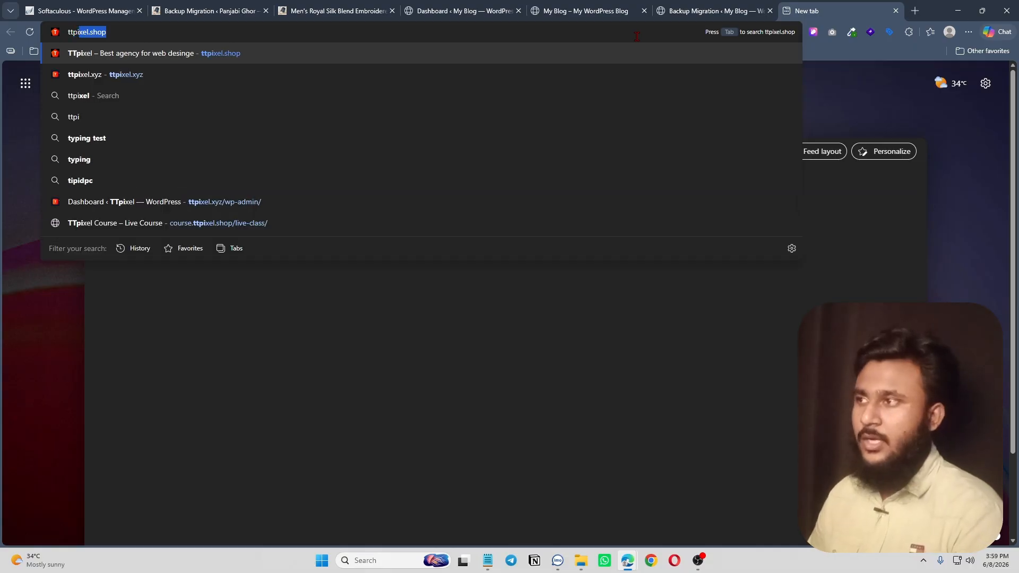
key(Return)
scroll(531, 276, down, 15)
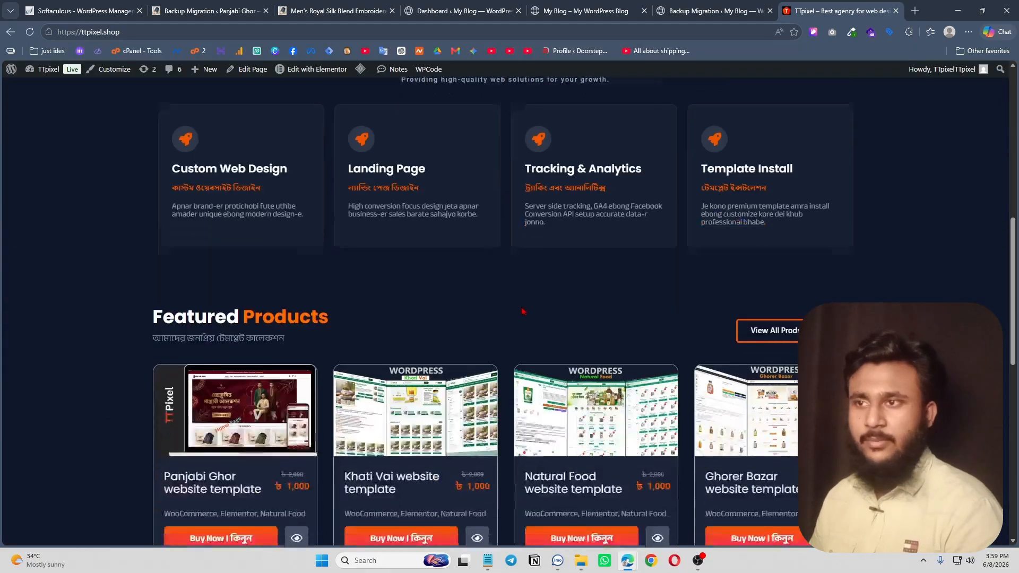
scroll(596, 322, up, 2)
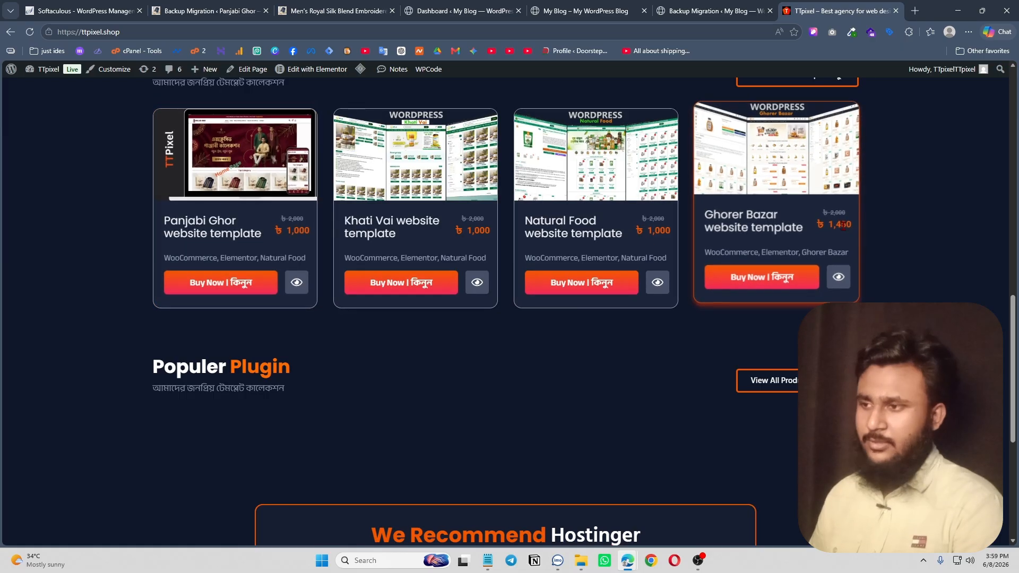
scroll(530, 371, down, 4)
scroll(613, 375, up, 6)
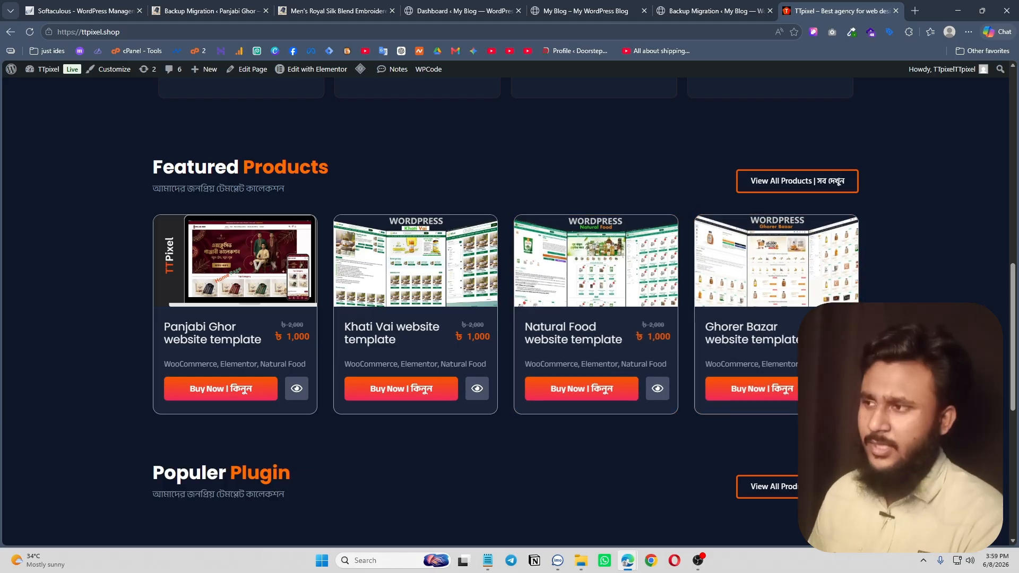
scroll(878, 301, down, 2)
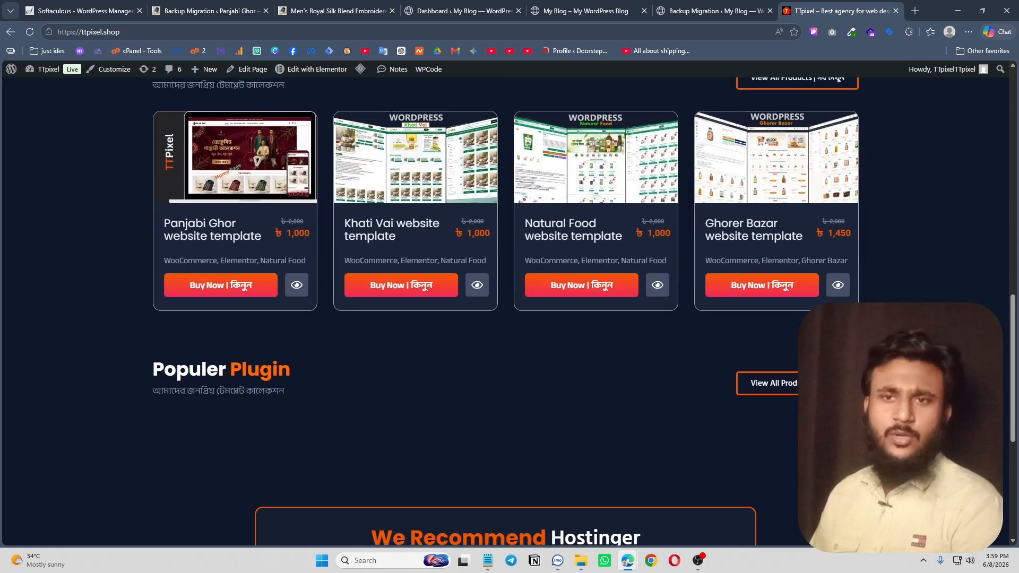
scroll(878, 301, up, 2)
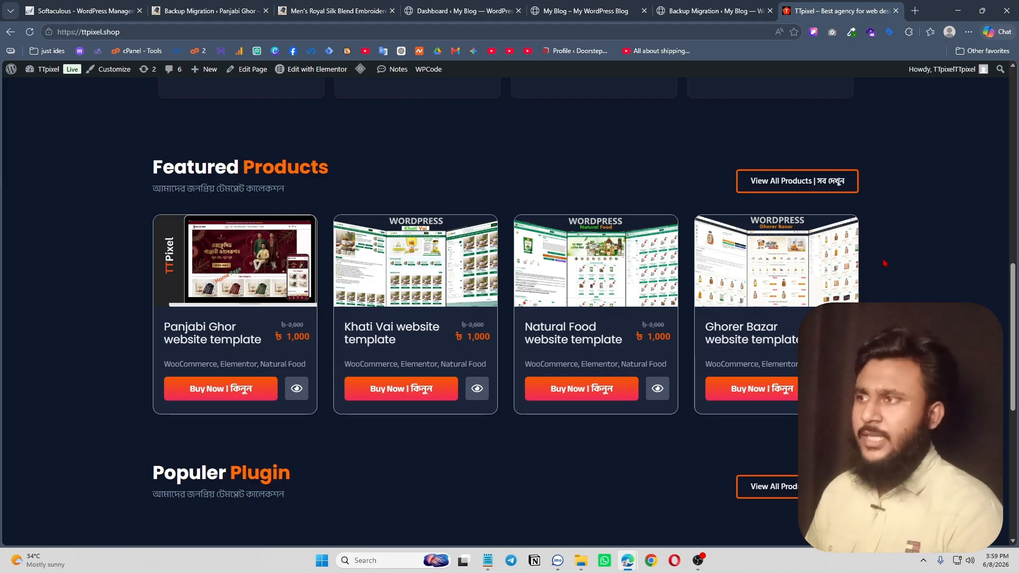
scroll(884, 264, down, 2)
Return to My Blog's Backup Migration page and cancel the backup upload in progress.
click(676, 5)
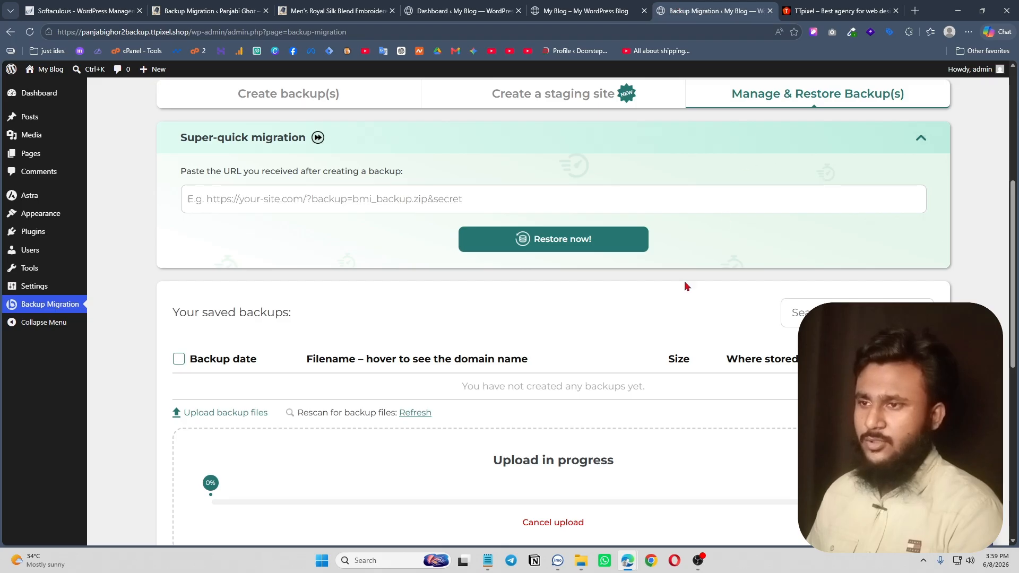
scroll(489, 387, down, 3)
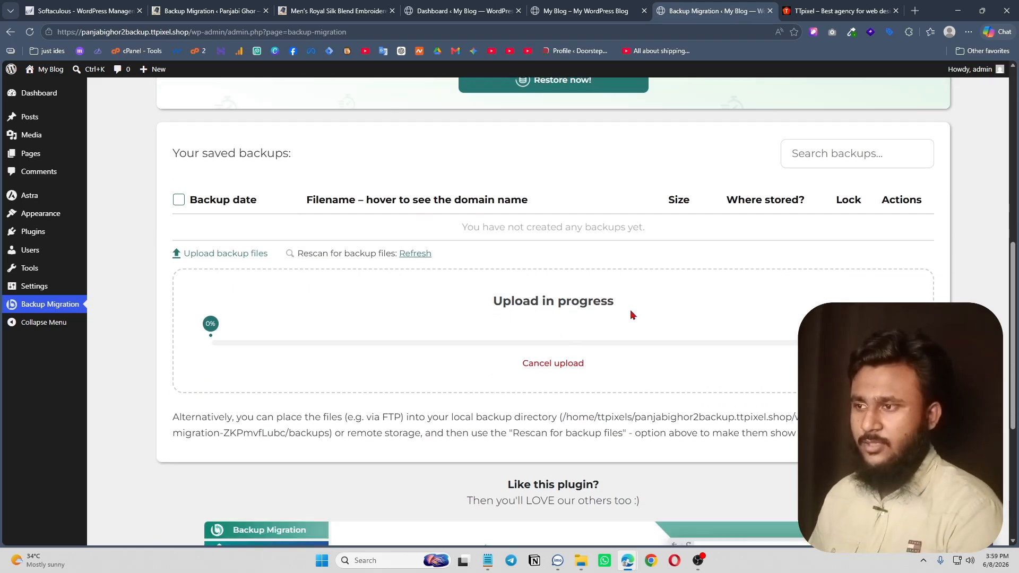
click(555, 364)
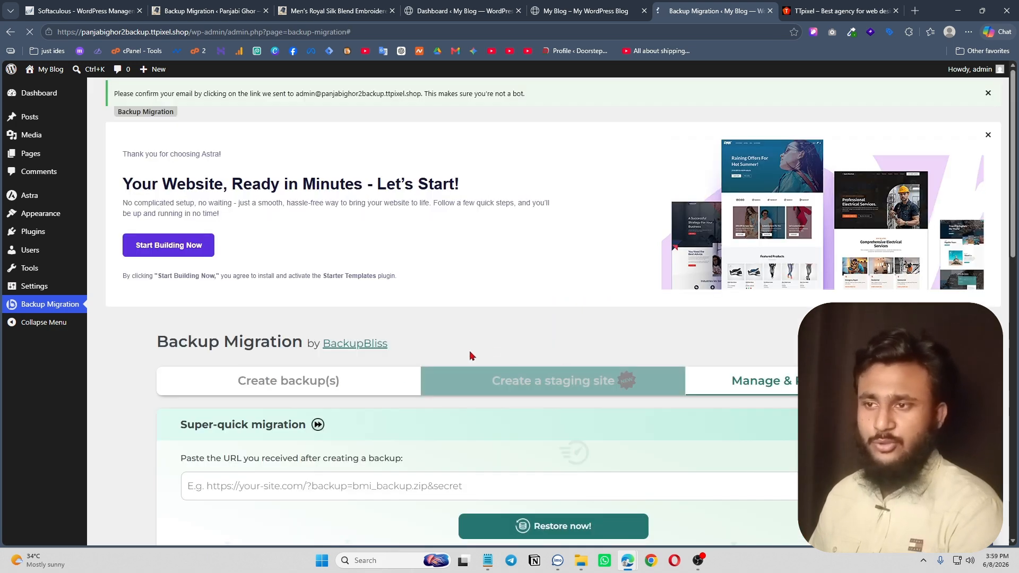
scroll(470, 352, down, 5)
scroll(457, 349, down, 2)
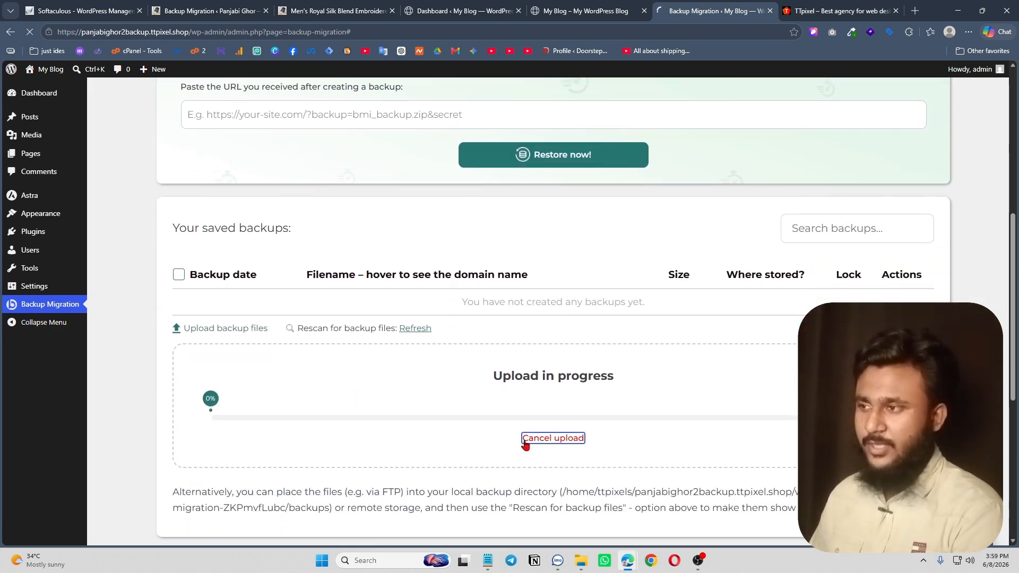
click(549, 439)
Upload the backup archive BM_2026-06-08_09_53_56_dpTJr5twCx0Gcg4a from the Downloads folder to the saved backups and dismiss the upload message.
scroll(533, 271, down, 5)
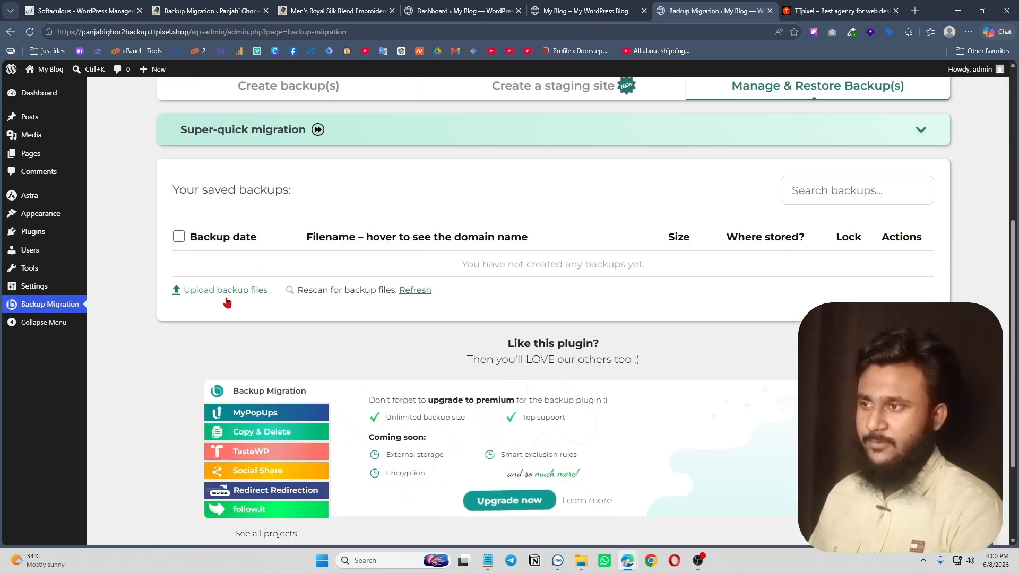
click(227, 290)
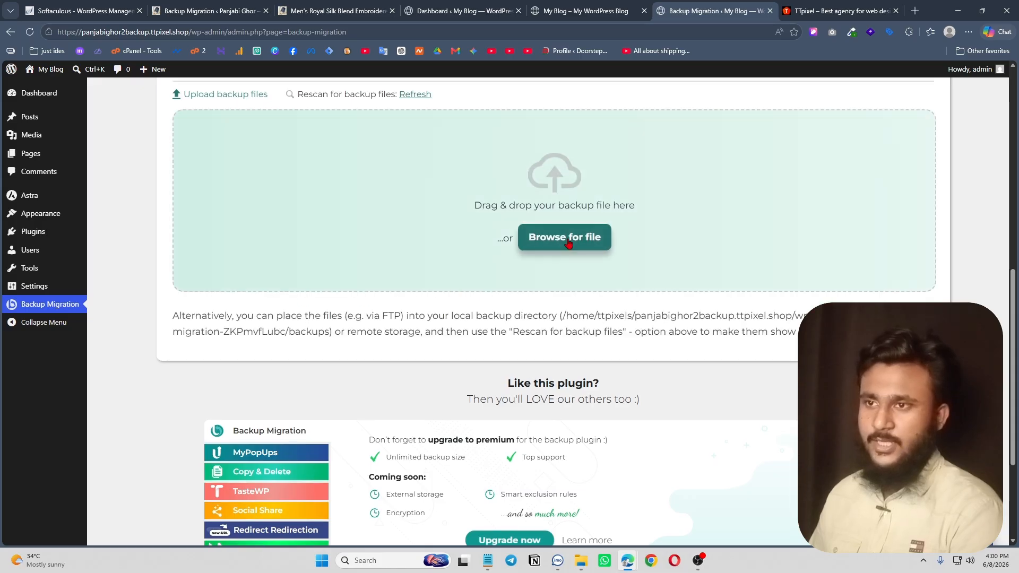
click(568, 242)
click(239, 216)
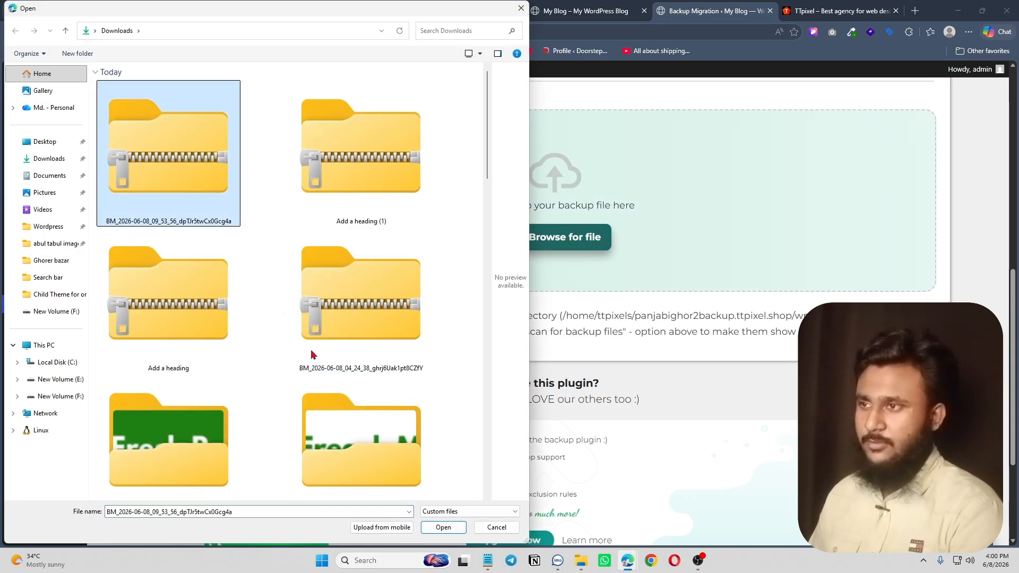
click(465, 528)
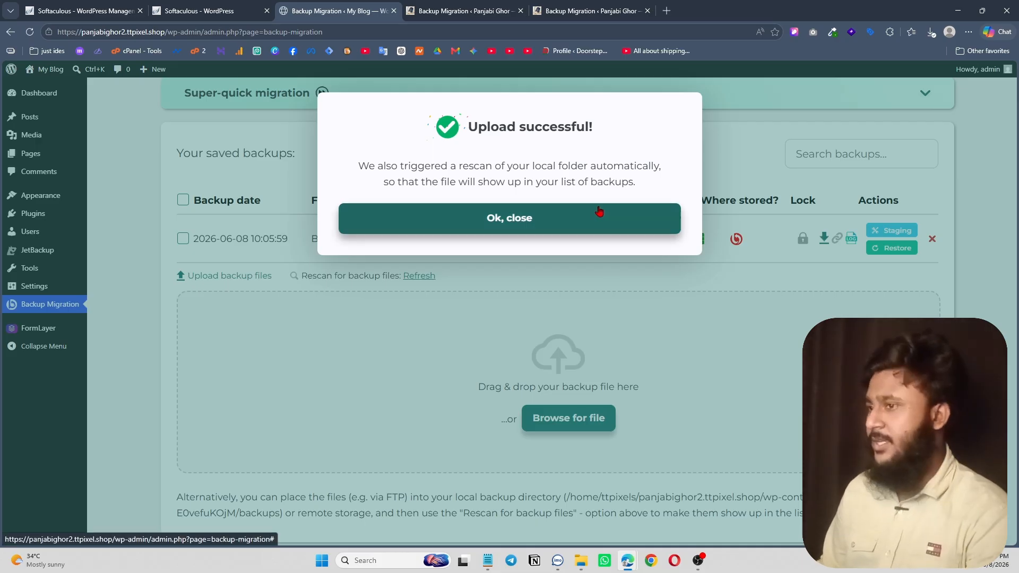
click(530, 225)
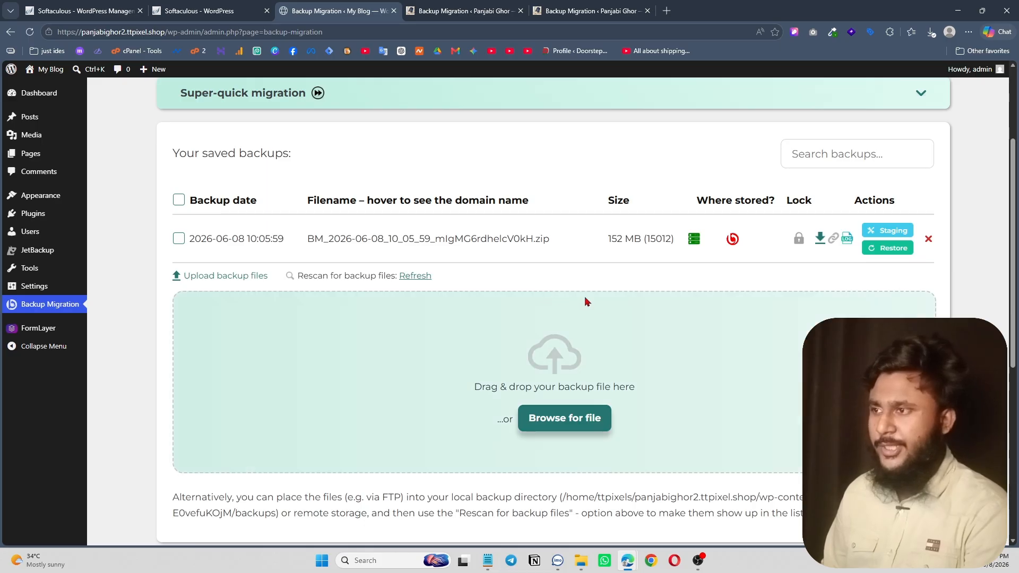
Examine the uploaded backup's entry and available actions, look over the backup creation page, and return to the saved backups list.
mouse_move(605, 233)
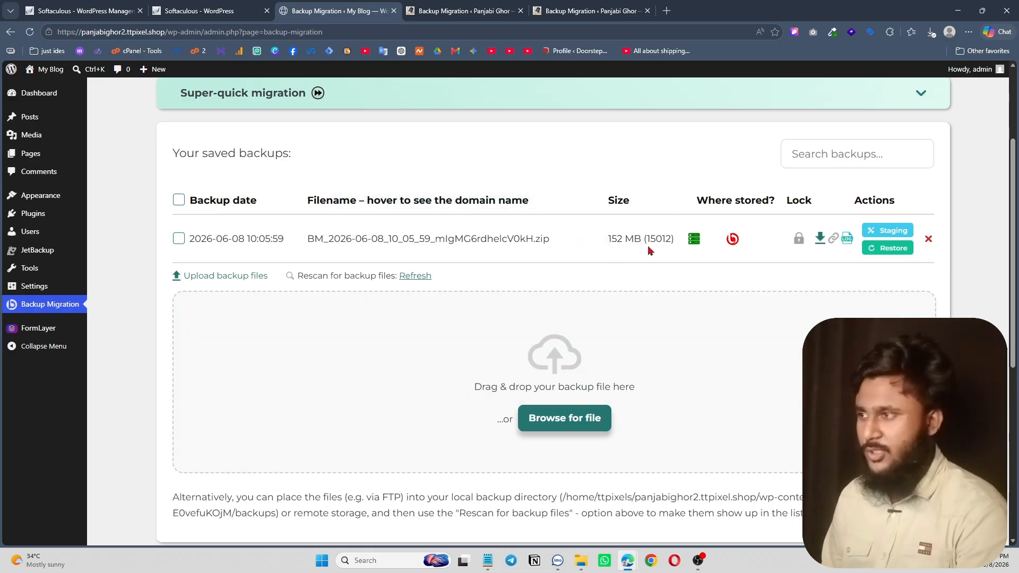
scroll(843, 295, up, 2)
scroll(889, 300, down, 2)
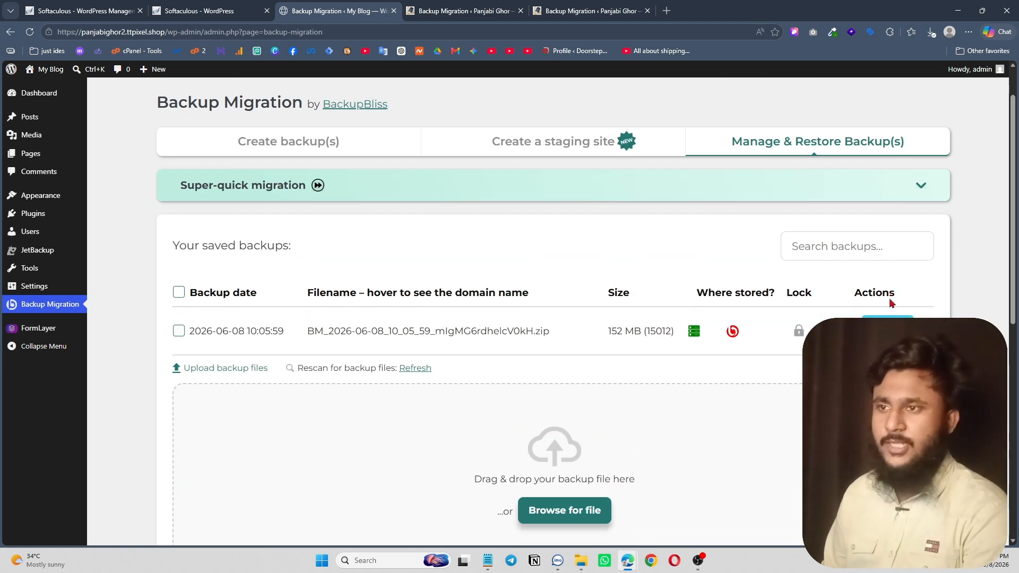
scroll(690, 244, up, 3)
click(295, 203)
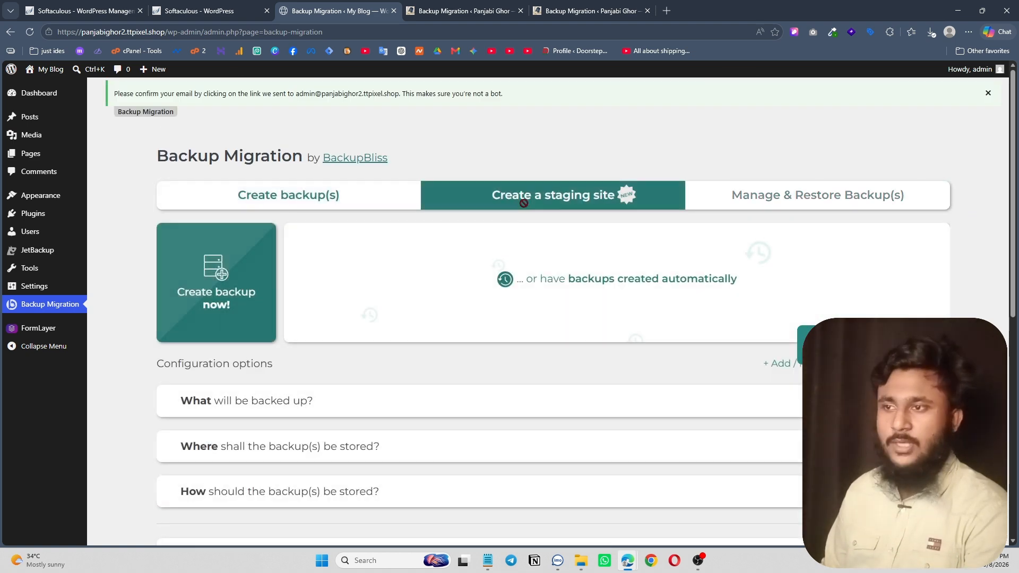
click(524, 202)
click(798, 202)
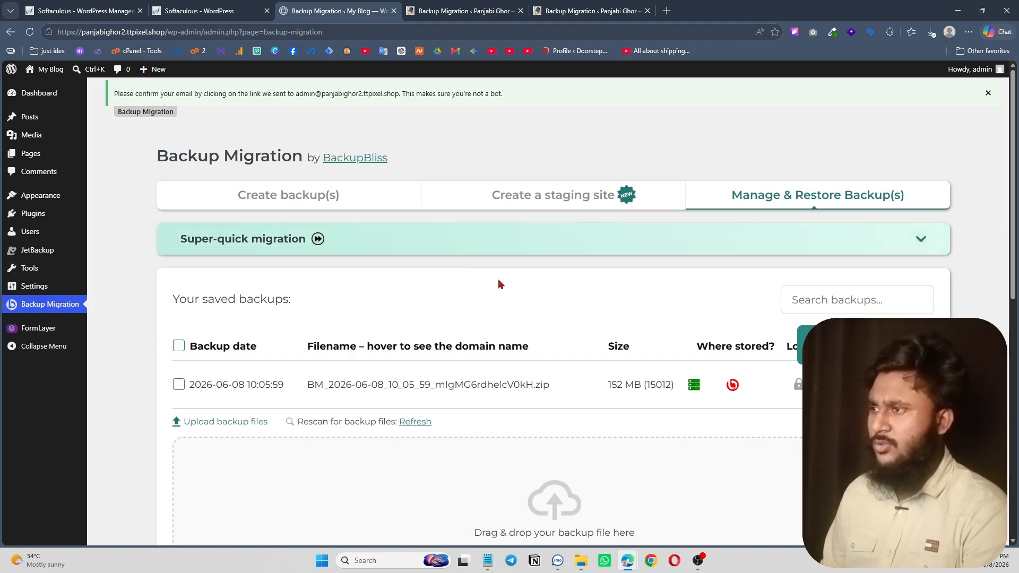
scroll(721, 169, down, 1)
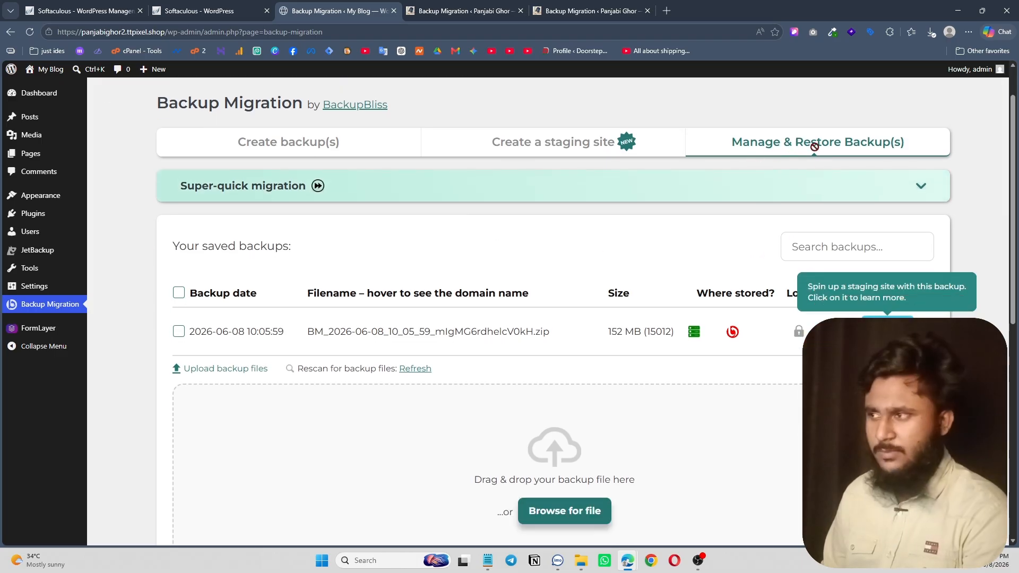
scroll(686, 268, down, 1)
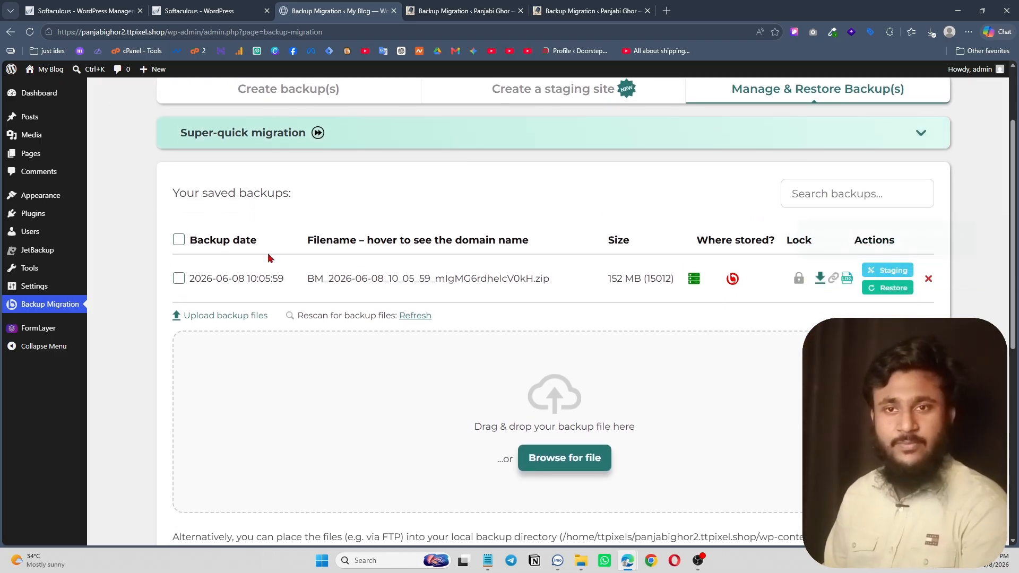
Restore the saved backup BM_2026-06-08_10_05_59_mIgMG6rdhelcV0kH.zip, acknowledging that all existing files and databases will be overwritten.
mouse_move(504, 287)
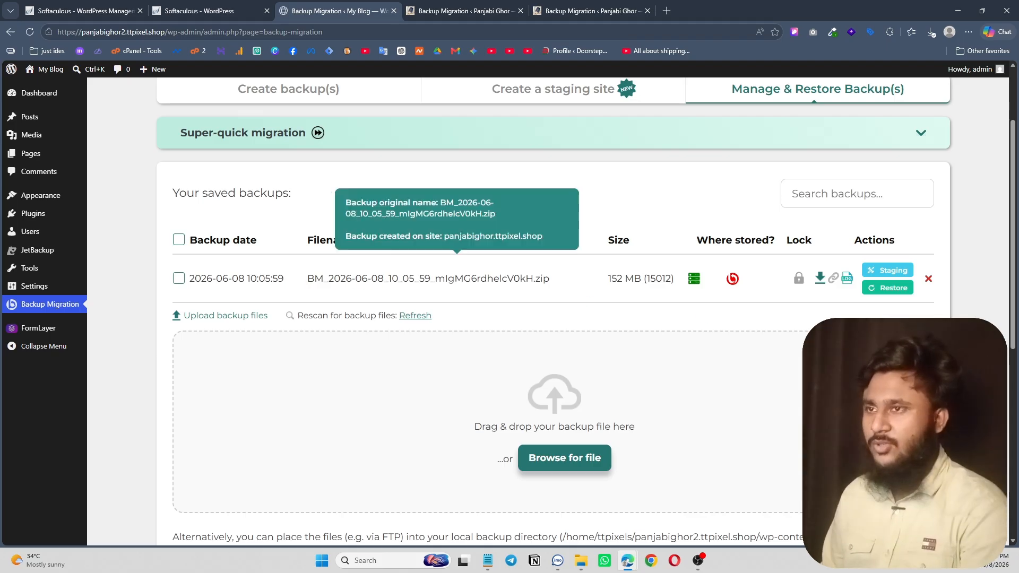
click(887, 287)
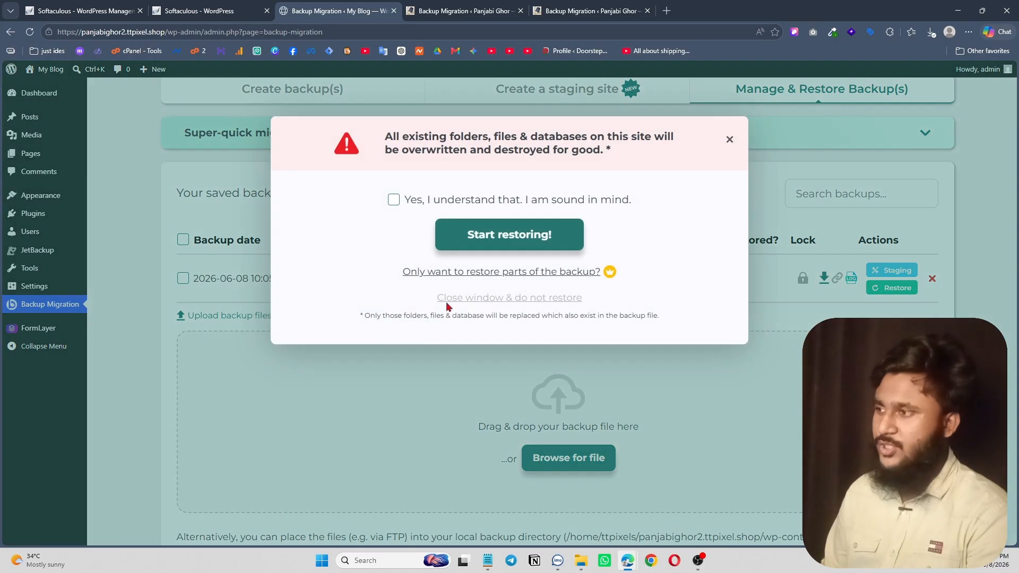
click(393, 202)
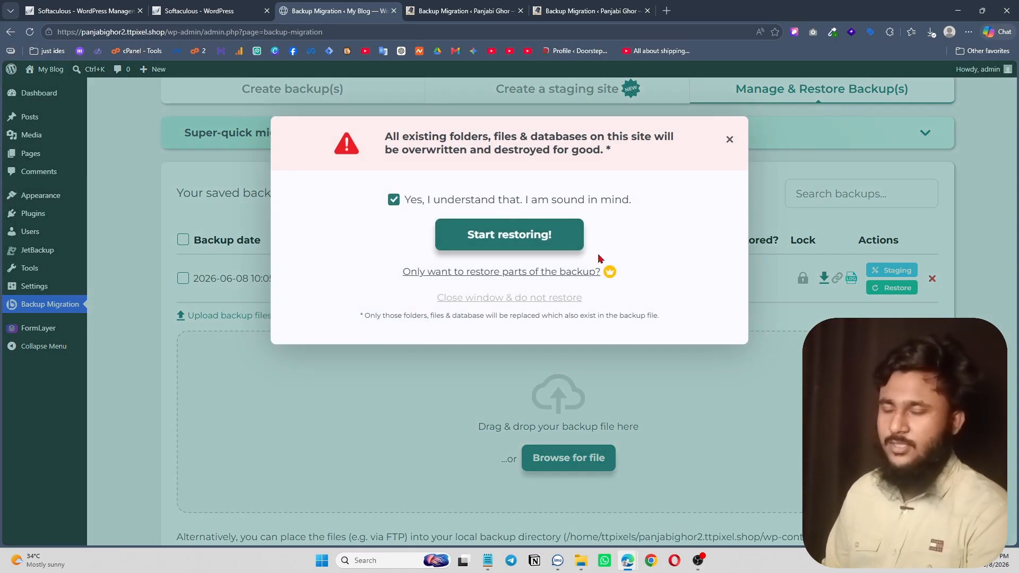
click(497, 241)
click(497, 241)
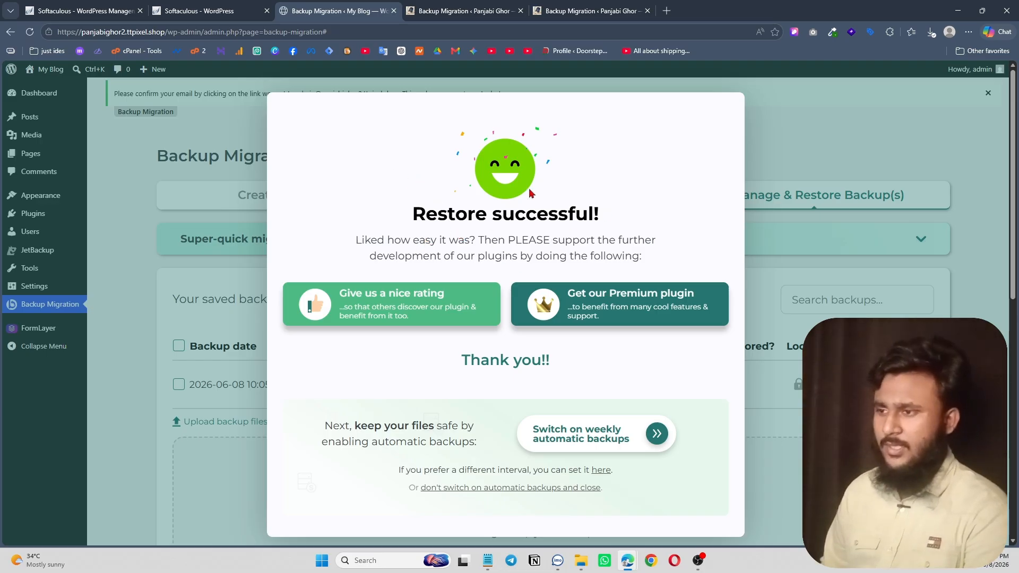
Choose to set a different automatic backup interval from the restore message and look over the restored site's backup settings page.
scroll(494, 444, down, 3)
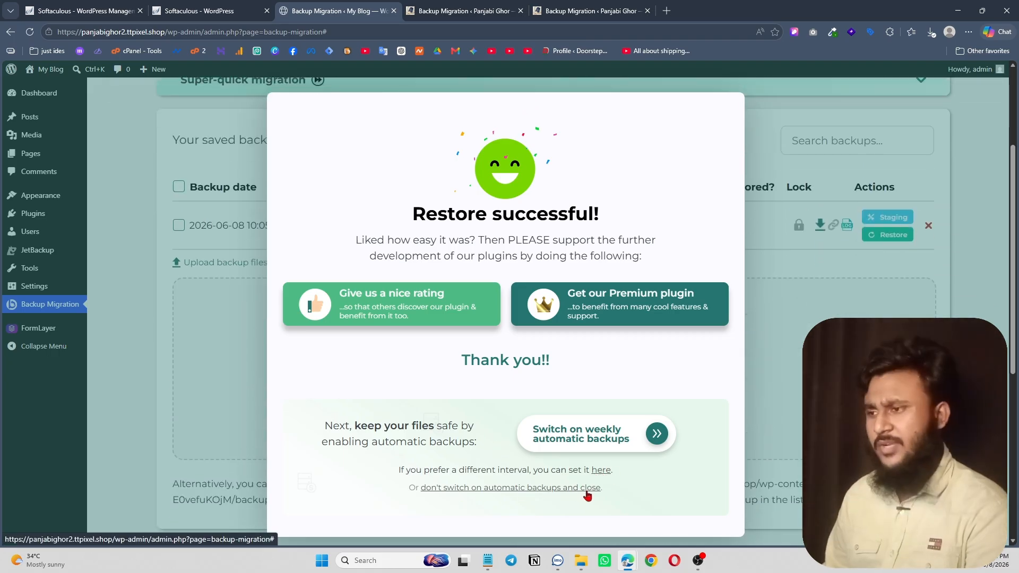
click(602, 470)
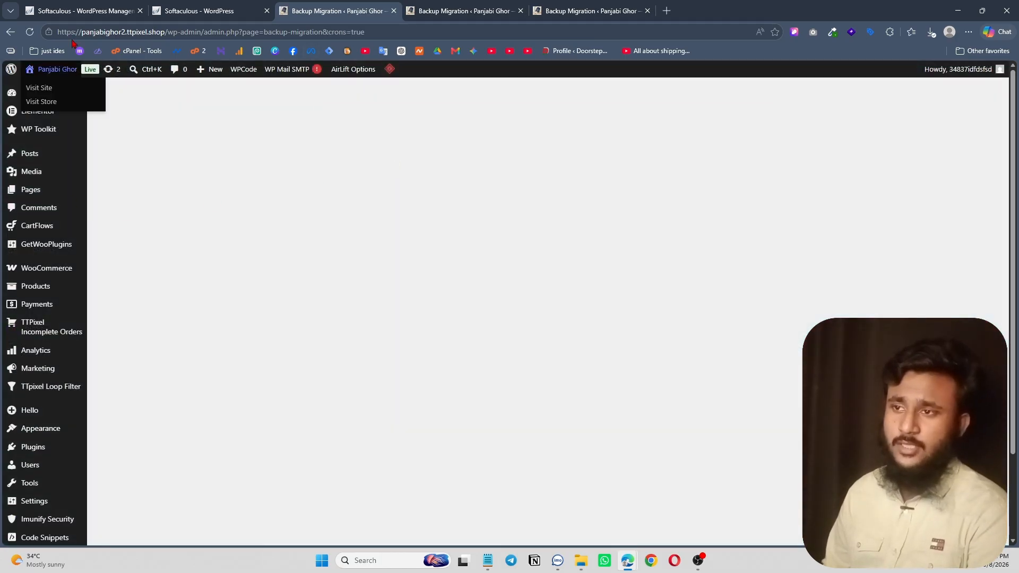
scroll(101, 372, down, 7)
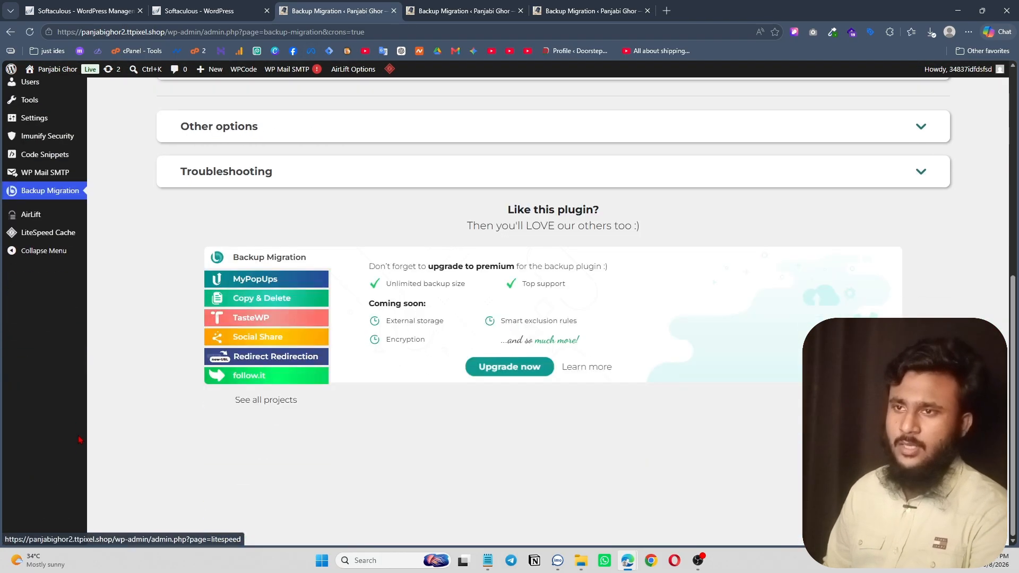
scroll(101, 371, up, 6)
scroll(101, 371, up, 2)
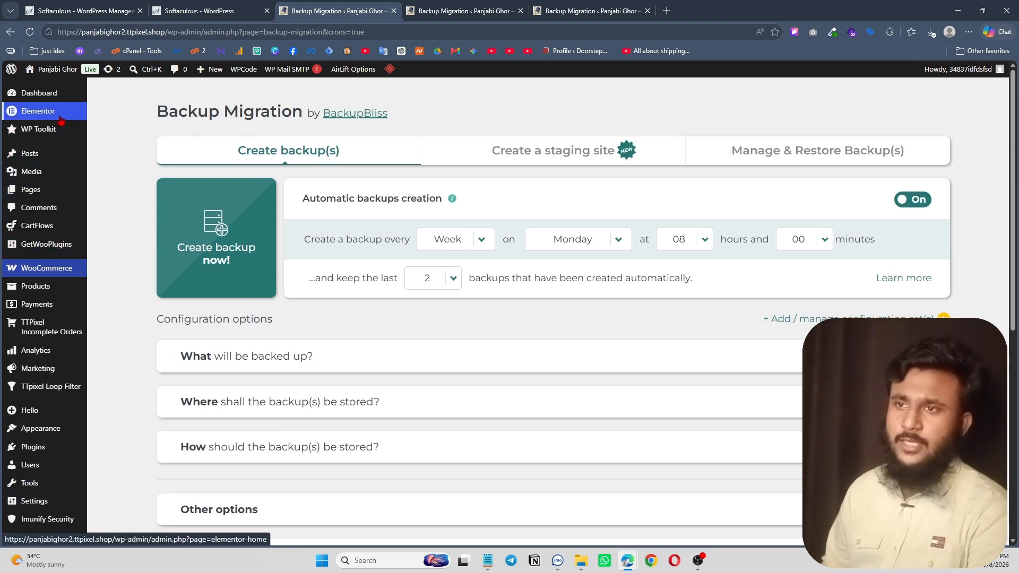
Open the restored Panjabi Ghor site's front end in a new browser tab and switch to it.
right_click(44, 88)
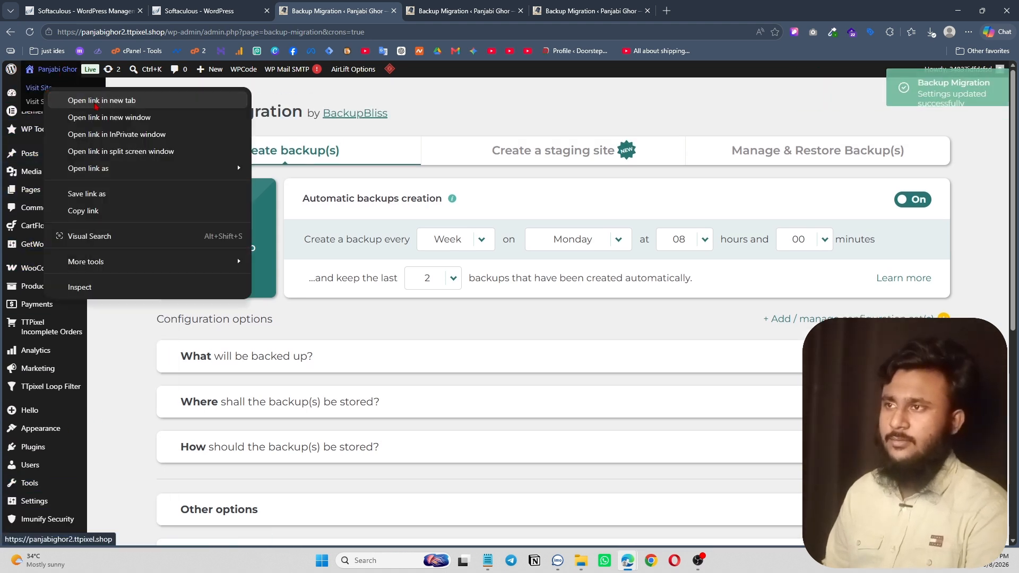
click(69, 99)
click(411, 15)
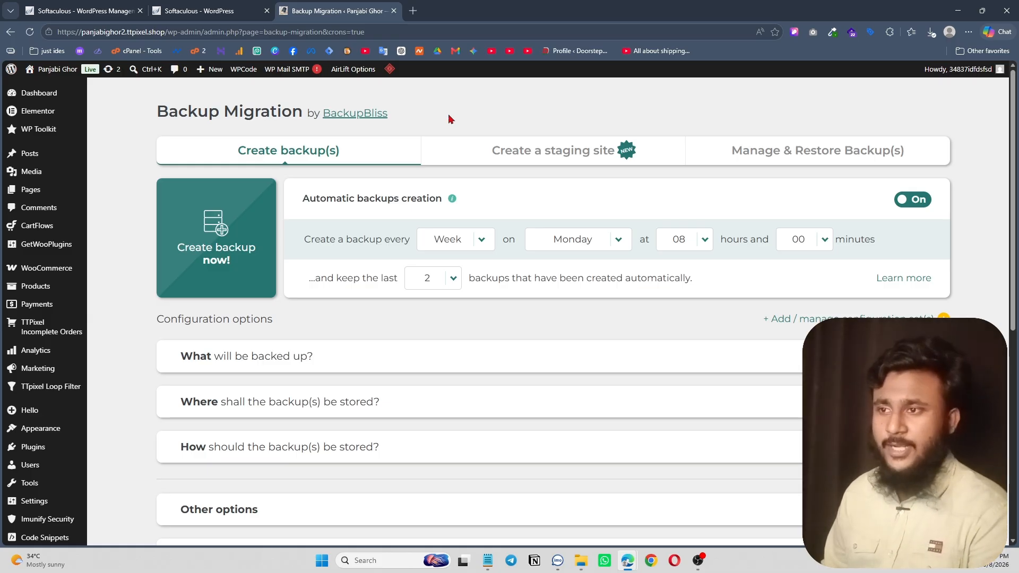
scroll(451, 223, down, 5)
scroll(477, 265, up, 5)
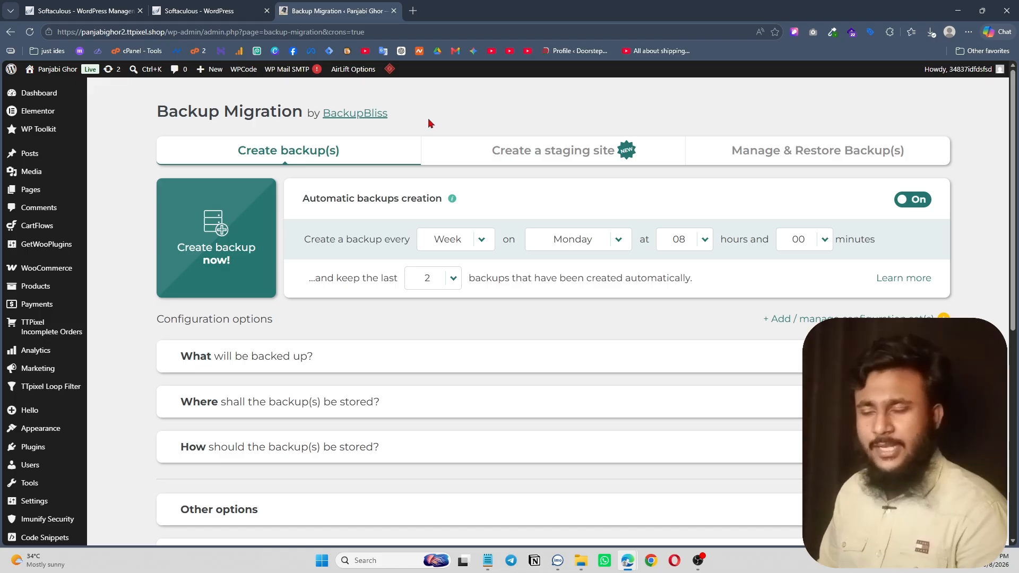
scroll(393, 282, down, 1)
scroll(380, 288, down, 2)
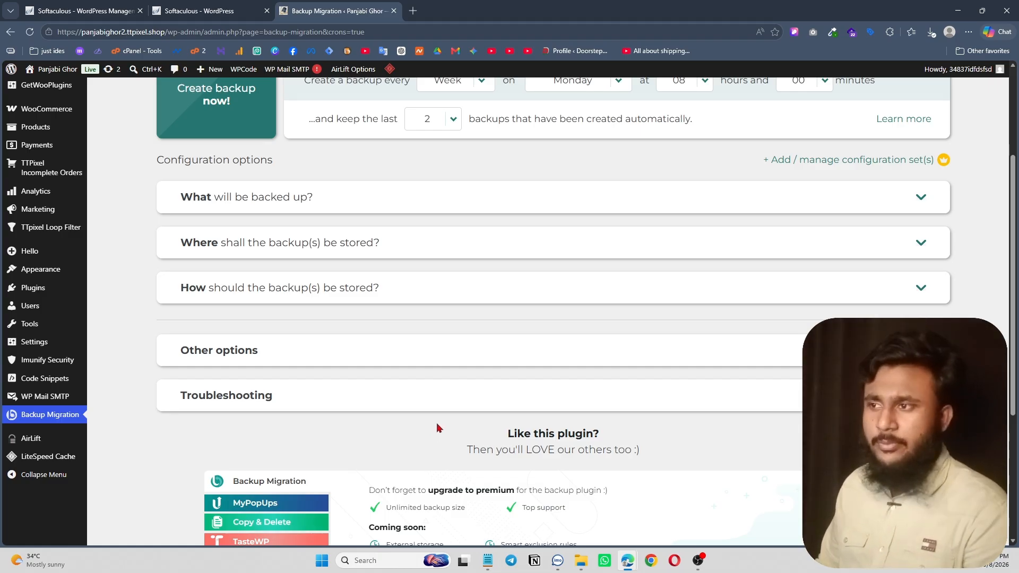
scroll(427, 264, up, 2)
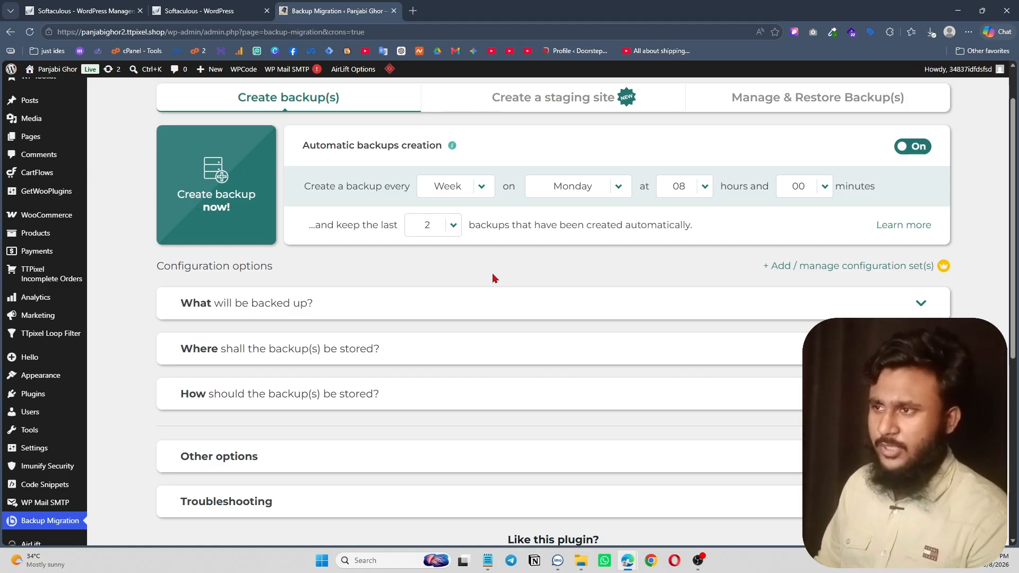
scroll(494, 279, up, 1)
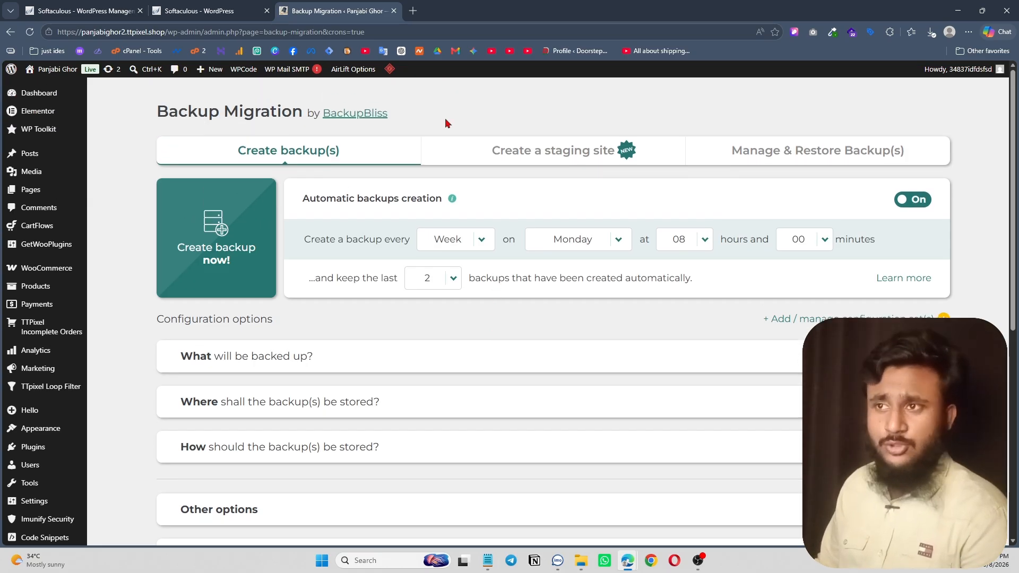
Search the web for hostinger in a new tab, open the Hostinger website from the results and close the search tab.
click(412, 10)
click(422, 33)
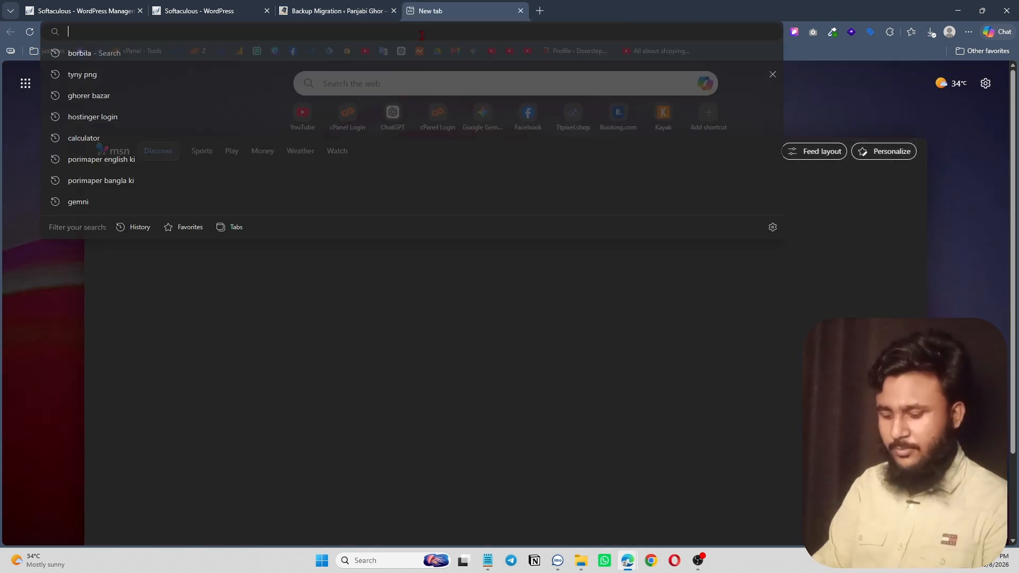
text(host)
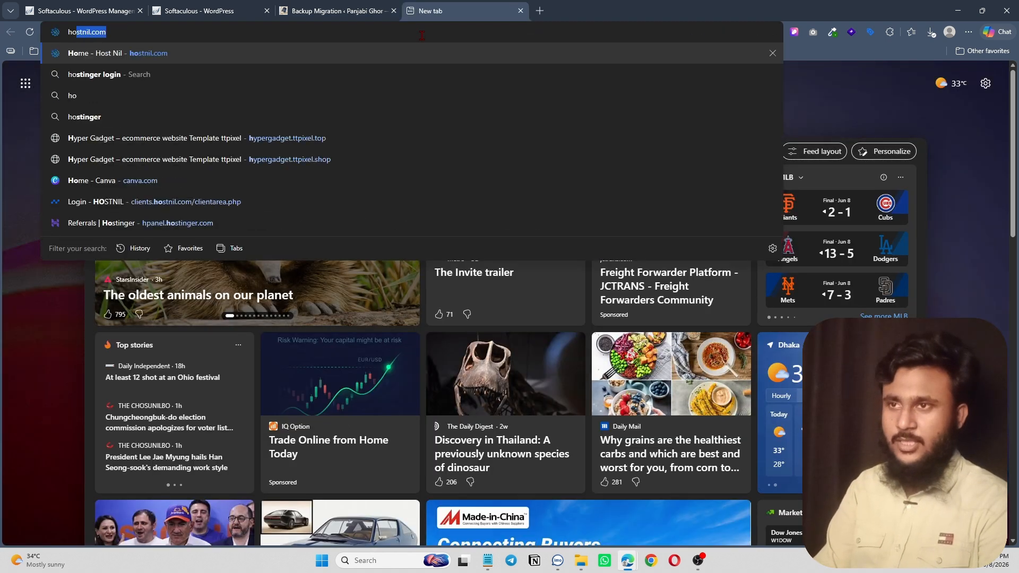
text(inger)
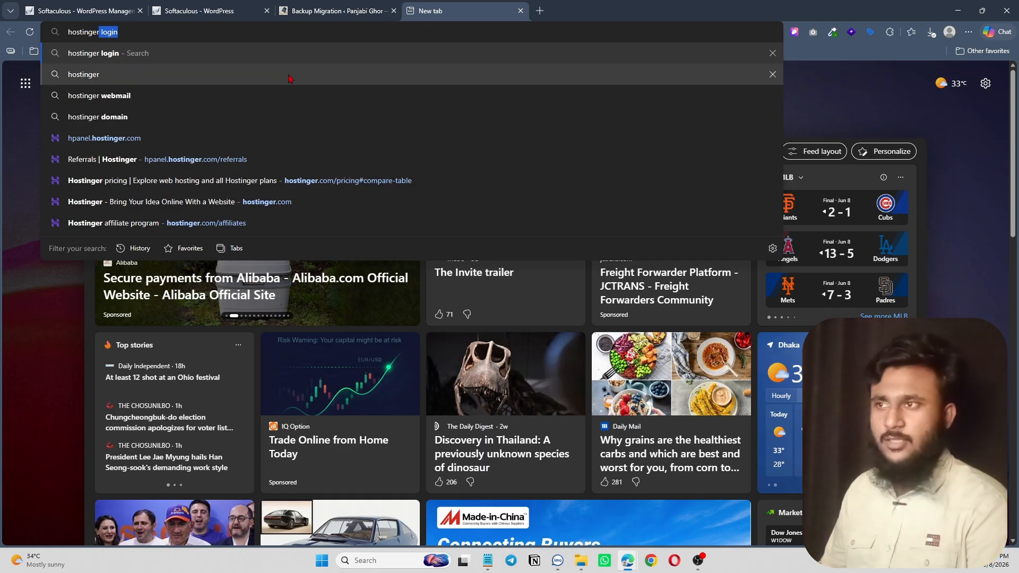
key(Delete)
key(Return)
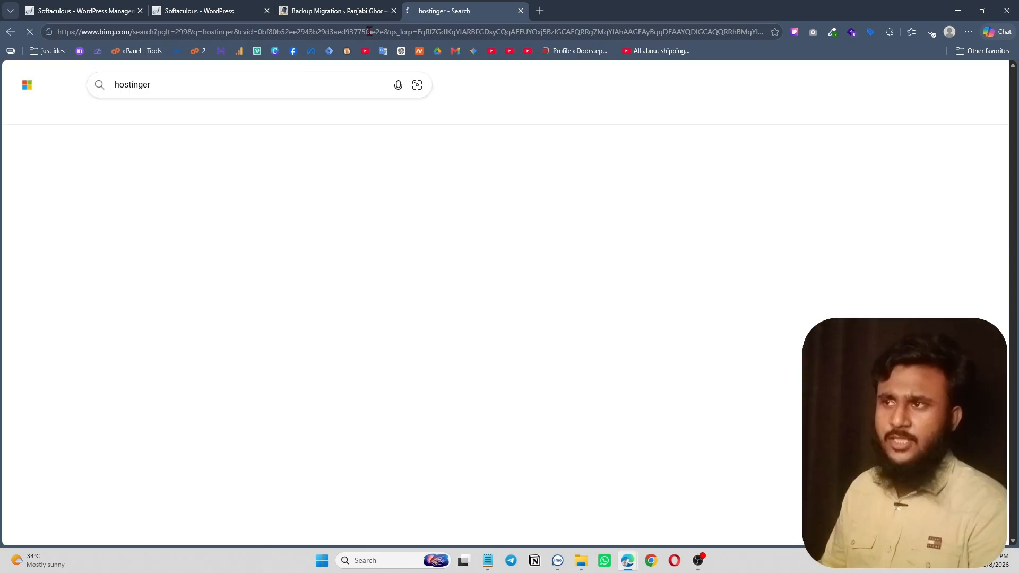
click(228, 168)
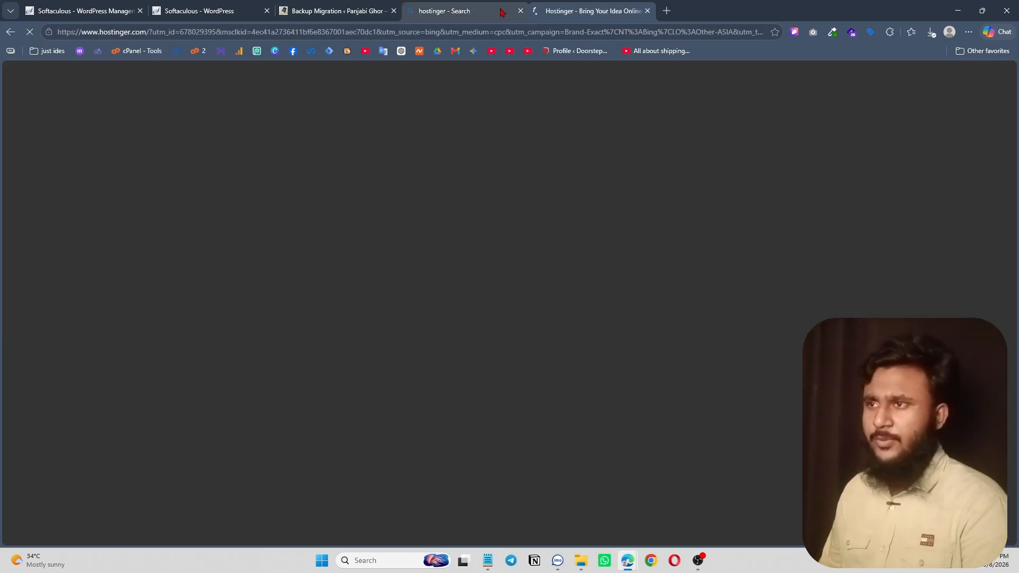
click(513, 13)
click(519, 12)
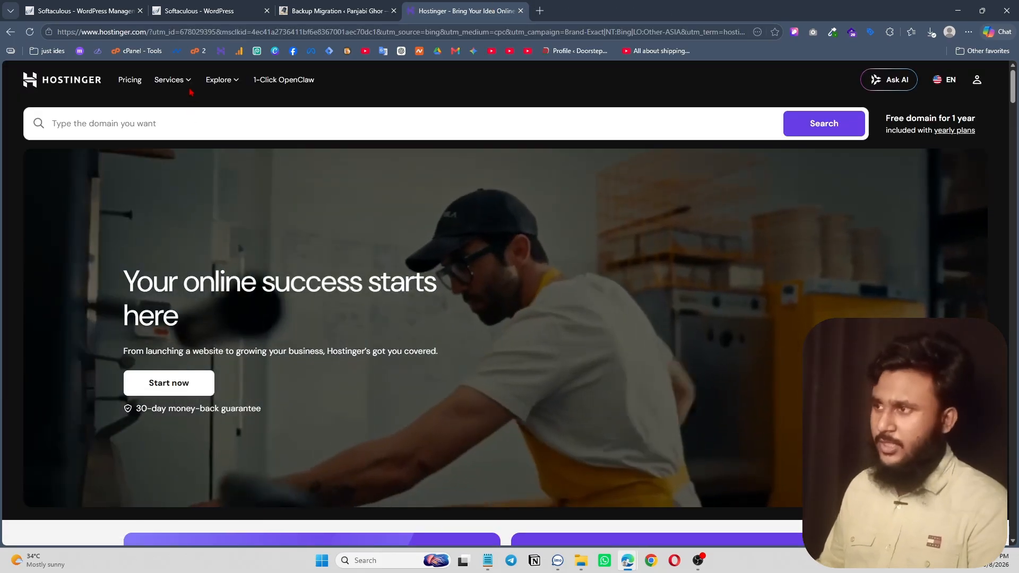
Look over the Hostinger home page and open its pricing page at the web hosting plans.
scroll(171, 112, down, 6)
scroll(313, 309, up, 4)
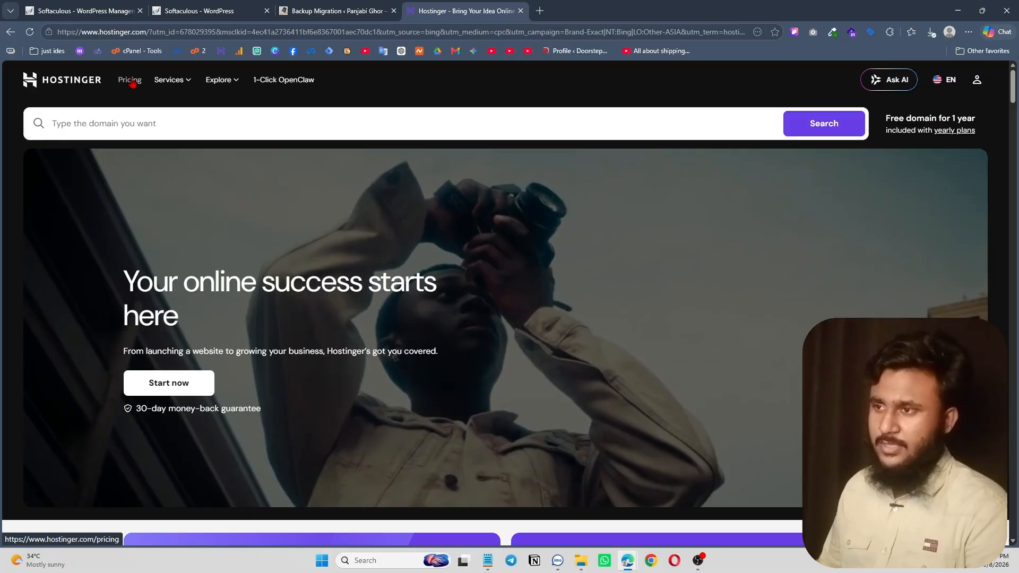
click(129, 80)
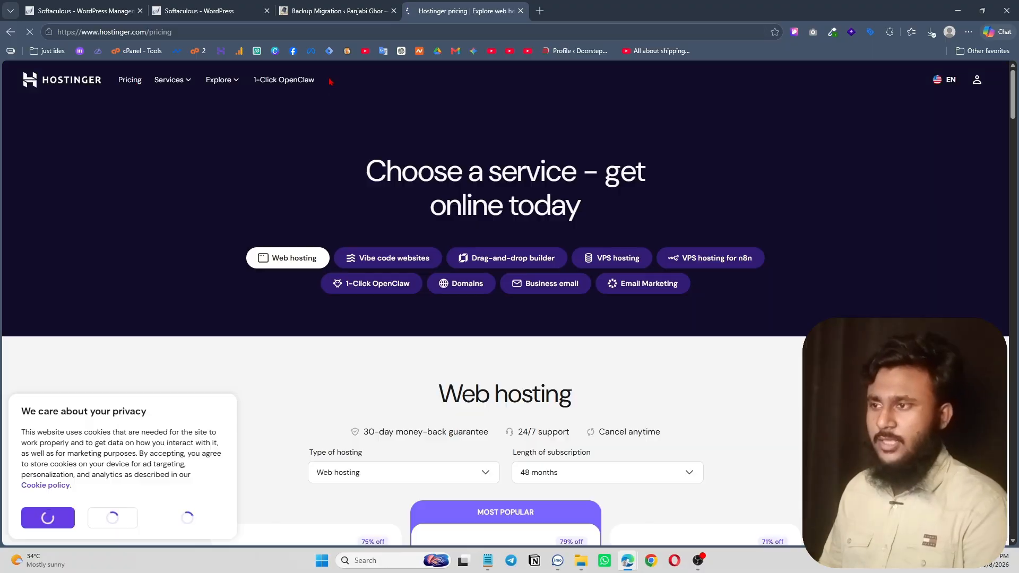
scroll(500, 251, down, 5)
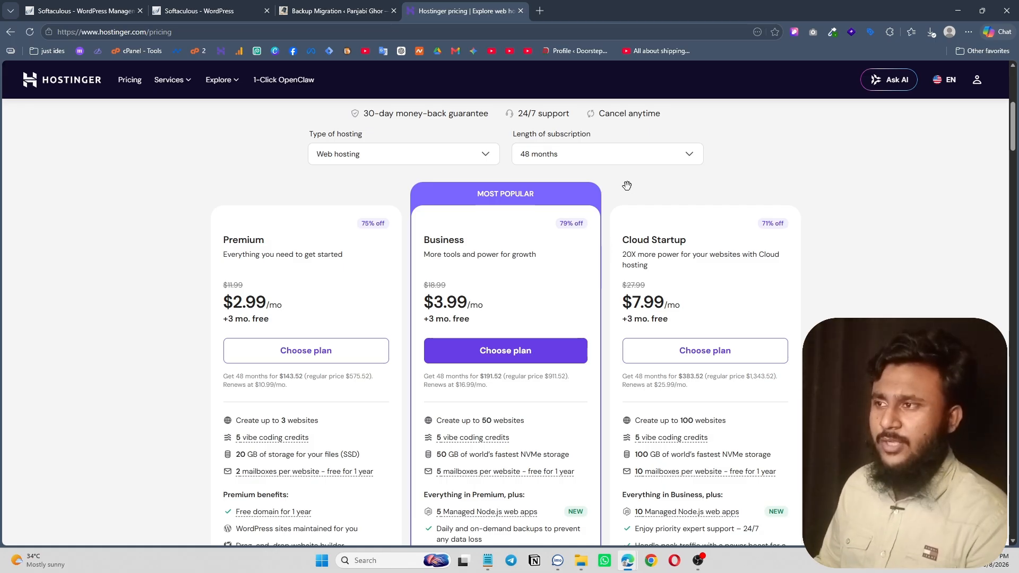
Compare the web hosting plans with the subscription length set to 12 months and to 24 months, and examine their features.
click(646, 154)
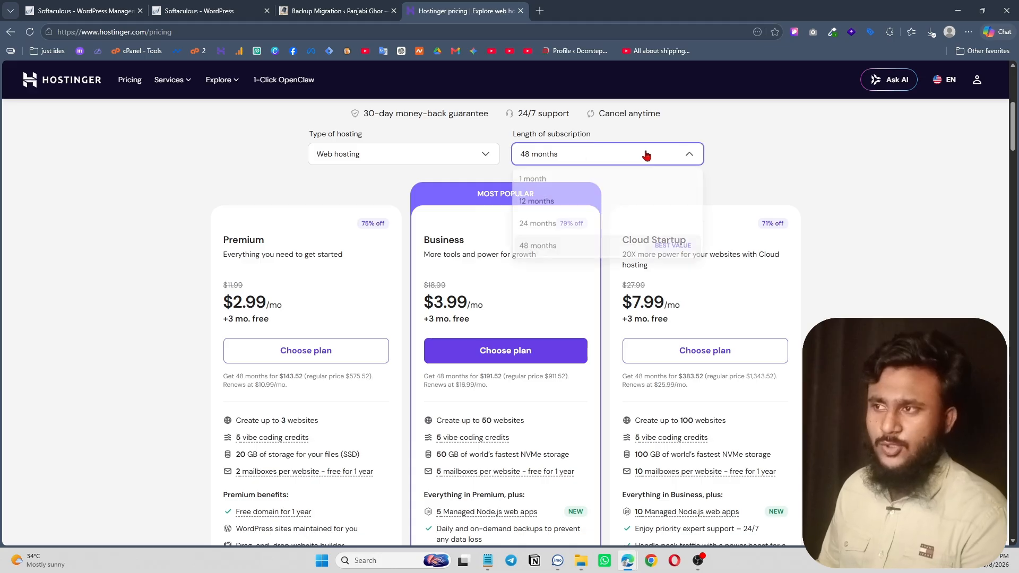
click(577, 204)
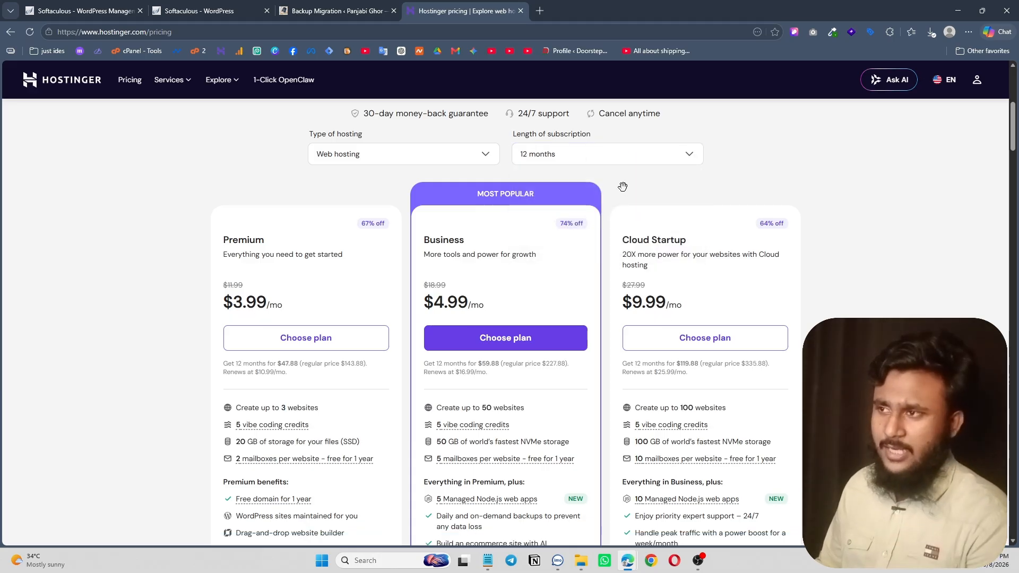
click(620, 158)
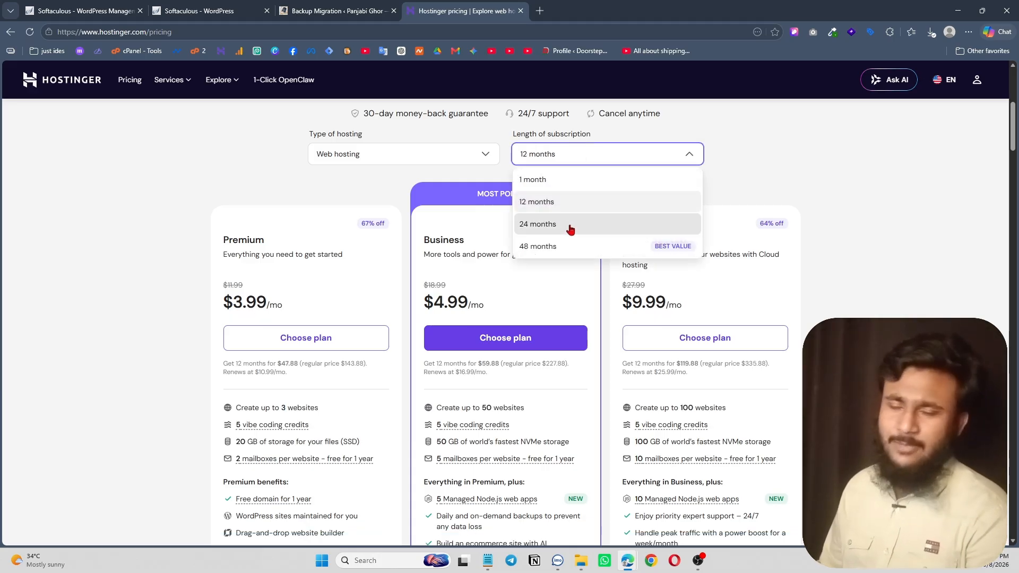
click(570, 227)
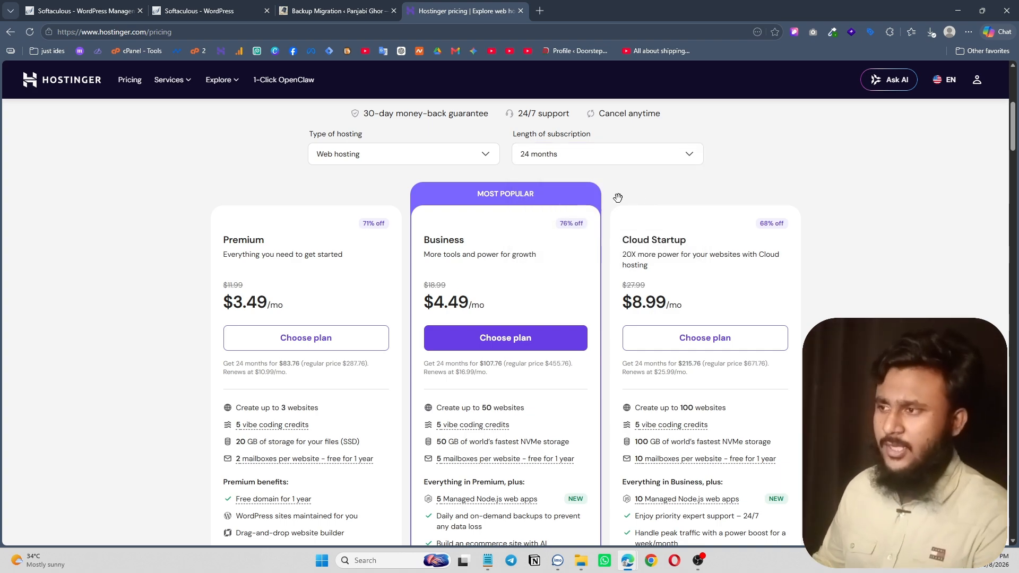
scroll(618, 198, down, 3)
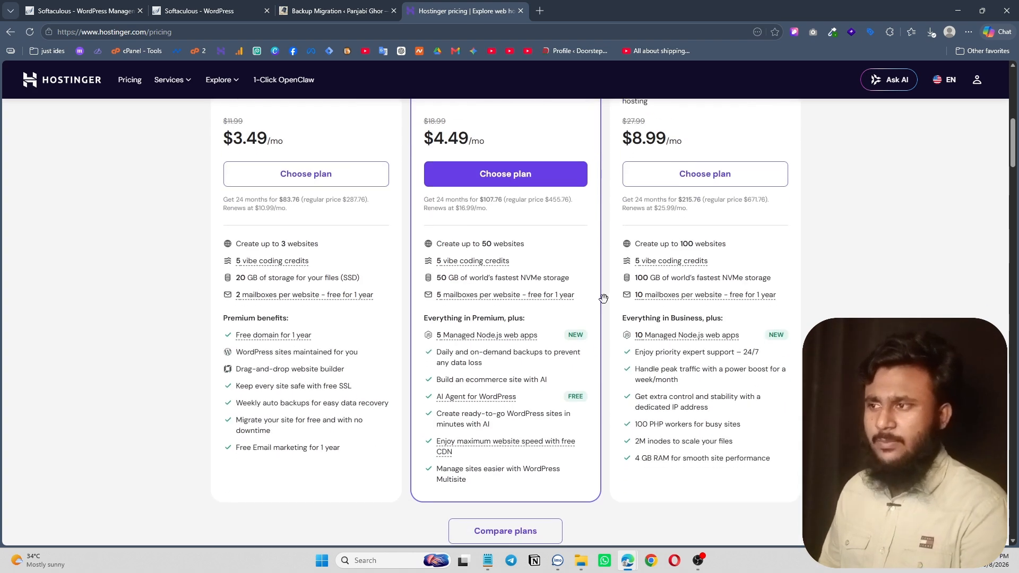
scroll(603, 296, down, 4)
scroll(608, 329, up, 10)
scroll(634, 182, down, 1)
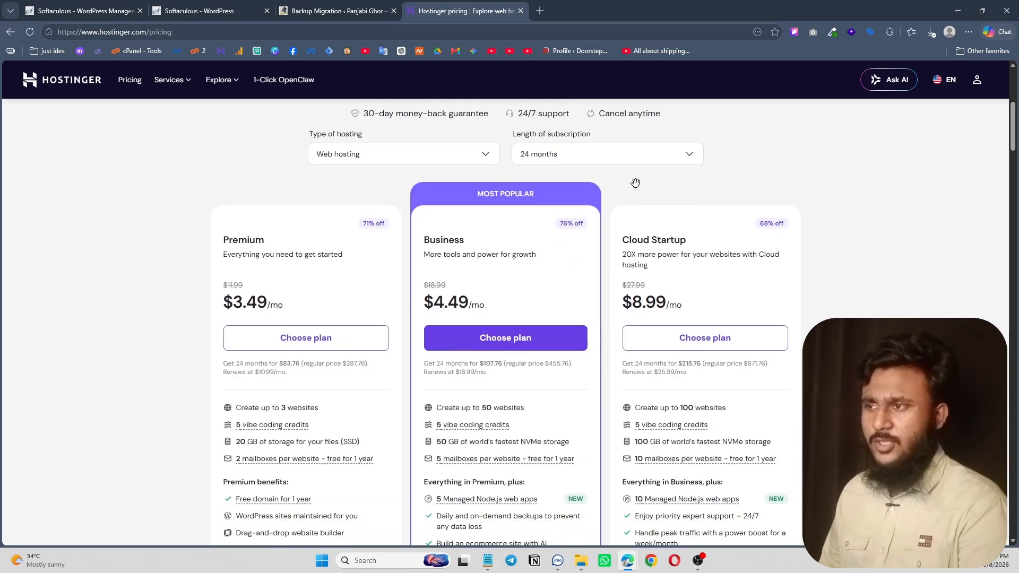
Set the subscription length to 48 months and examine the Premium, Business and Cloud Startup plan prices.
click(636, 159)
click(538, 246)
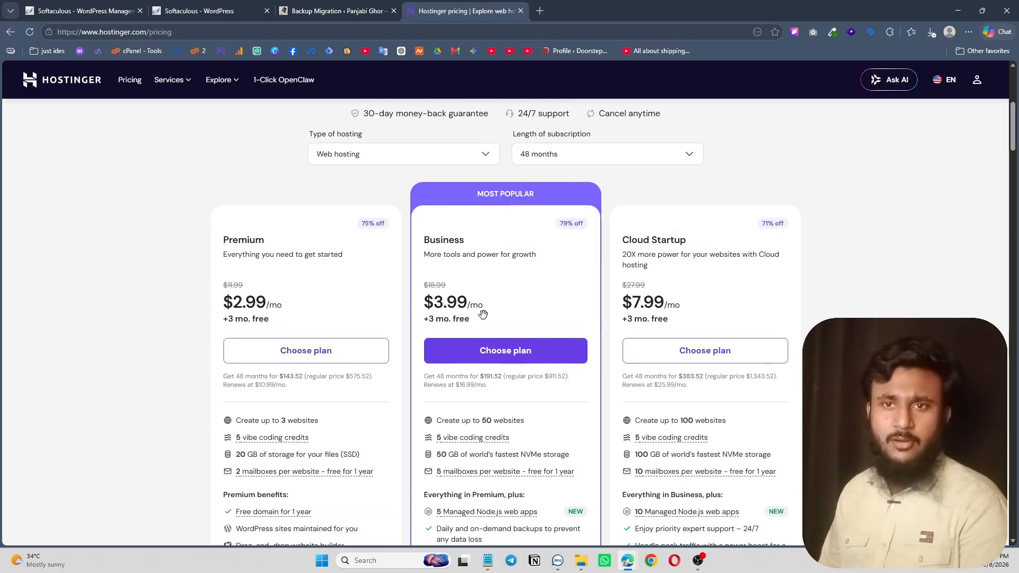
scroll(615, 296, up, 2)
scroll(637, 289, up, 1)
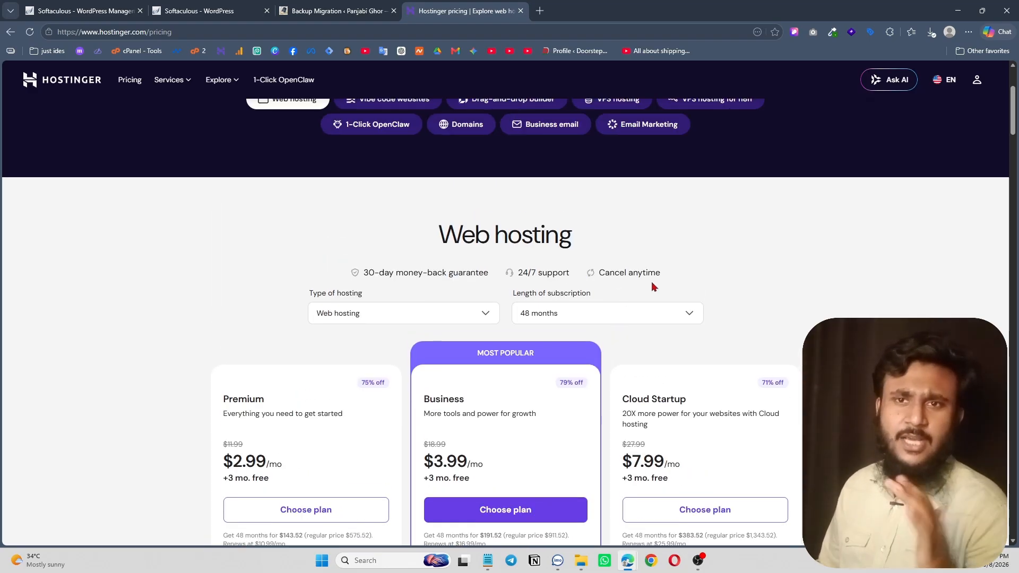
scroll(653, 287, down, 1)
scroll(652, 286, down, 2)
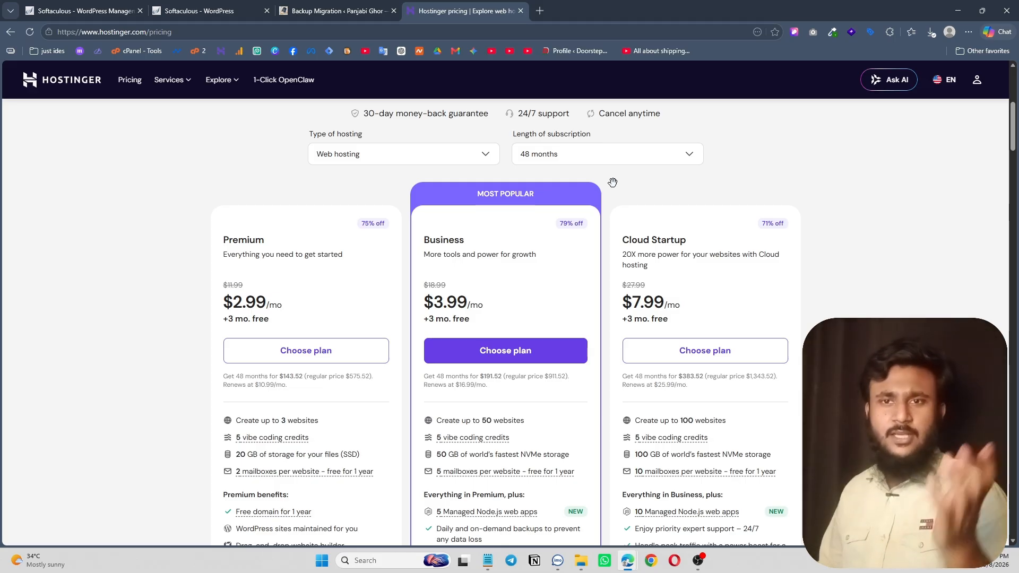
scroll(612, 182, up, 1)
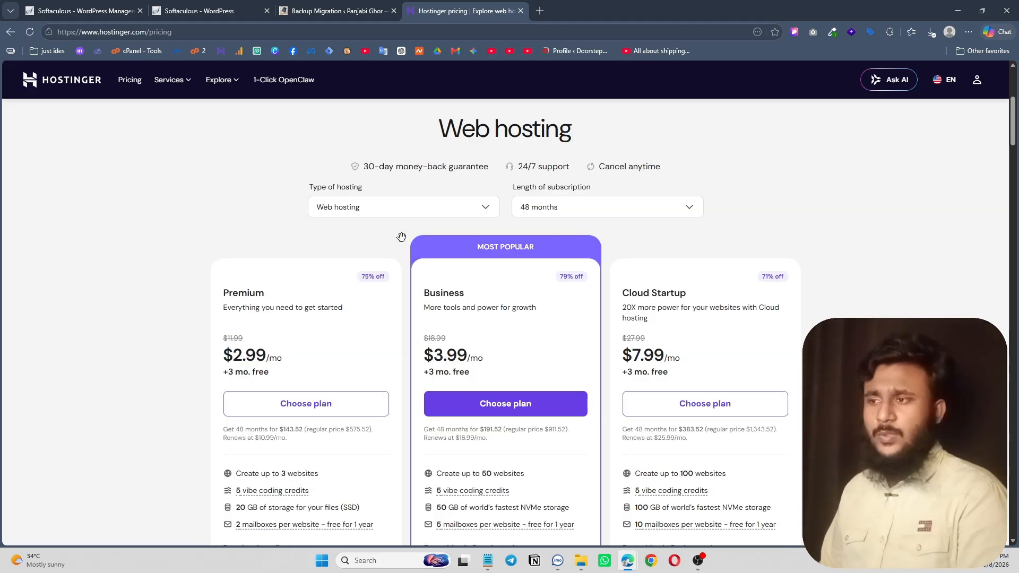